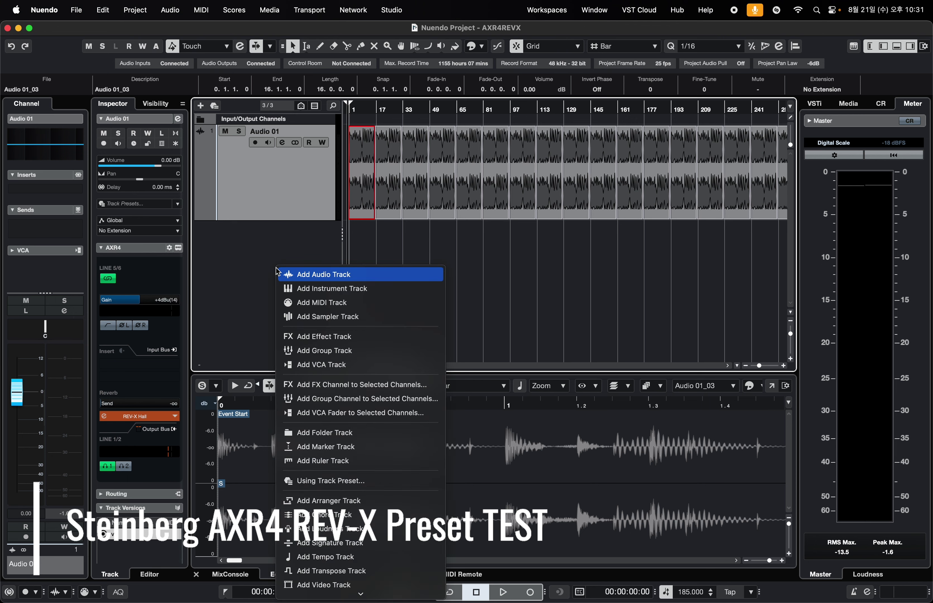
- Add a stereo effect track with REV-X Hall and load the plug-in's Auditorium Concert preset
left_click(347, 338)
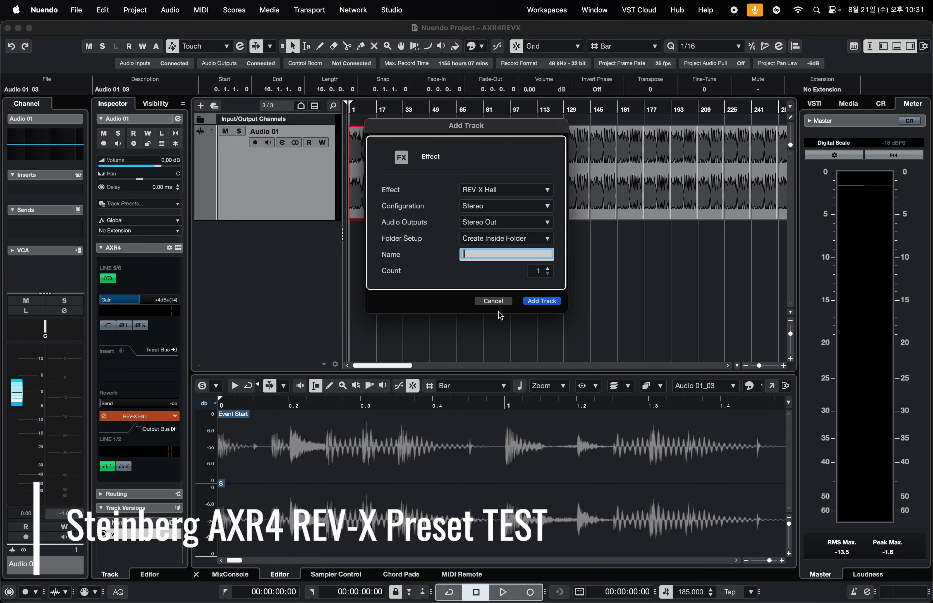
left_click(540, 300)
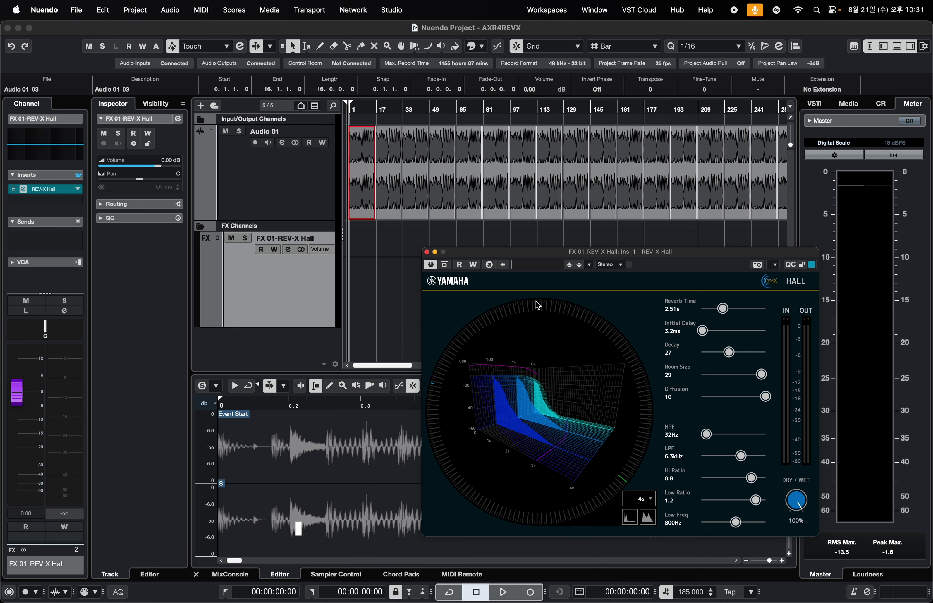
left_click(548, 268)
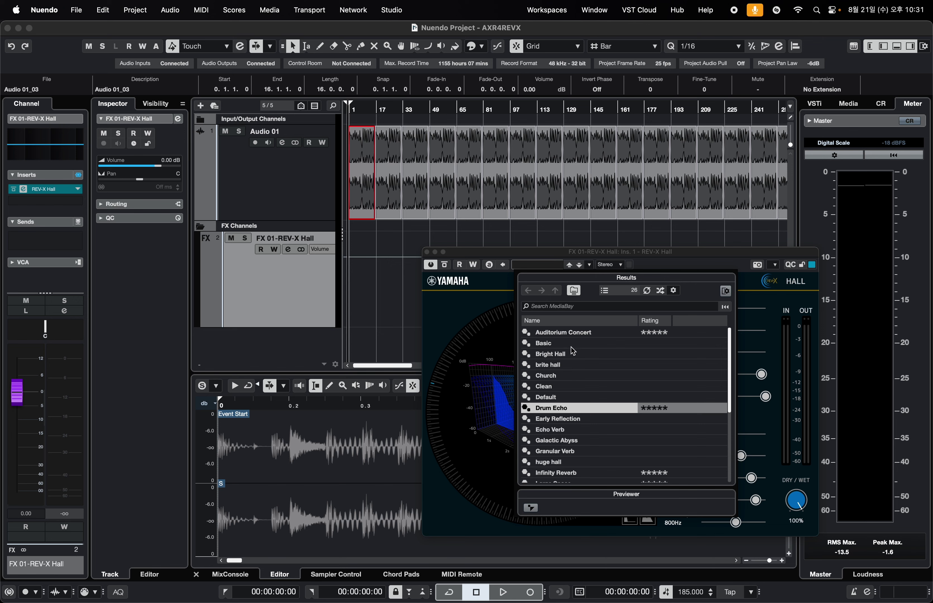
left_click(564, 337)
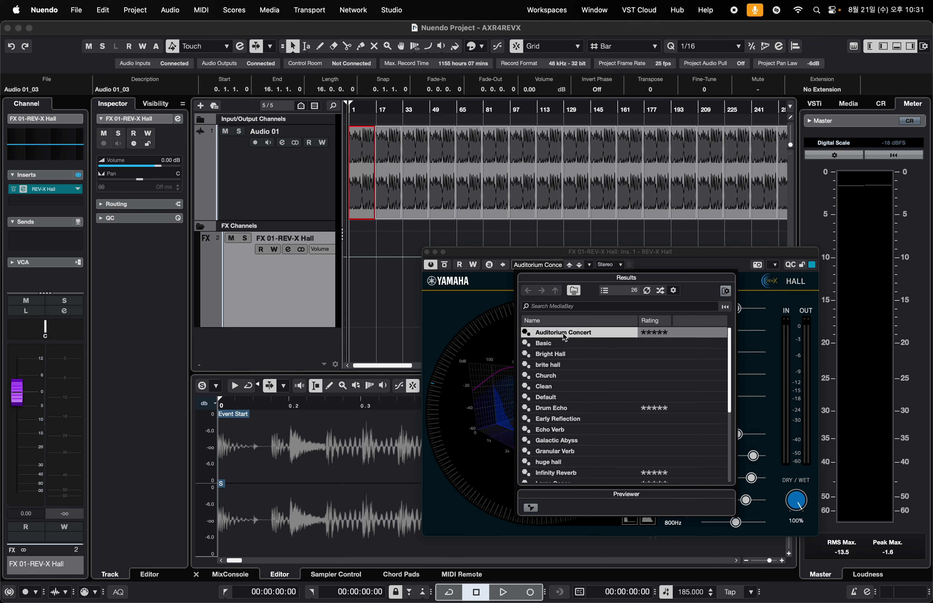
double_click(564, 333)
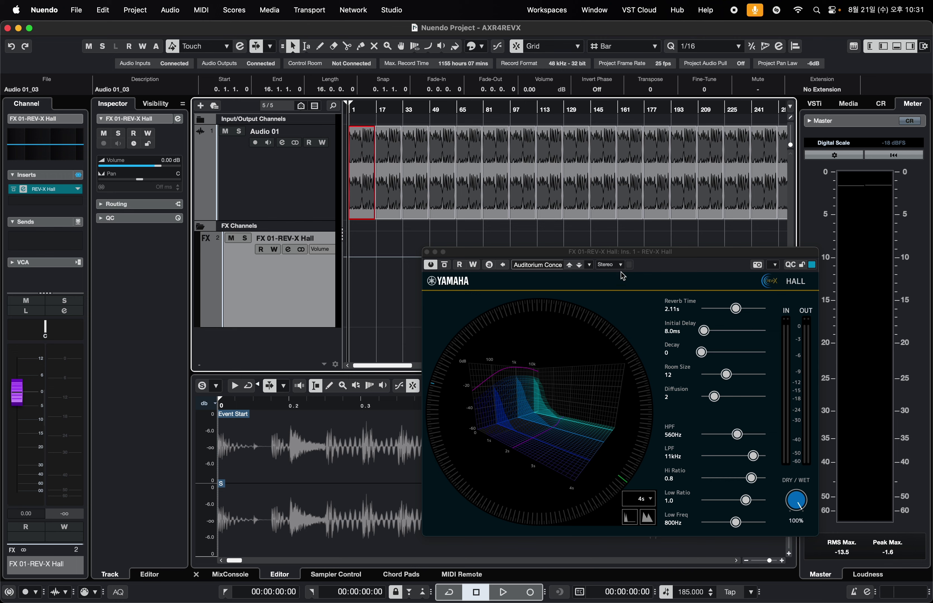
left_click_drag(660, 258, 612, 248)
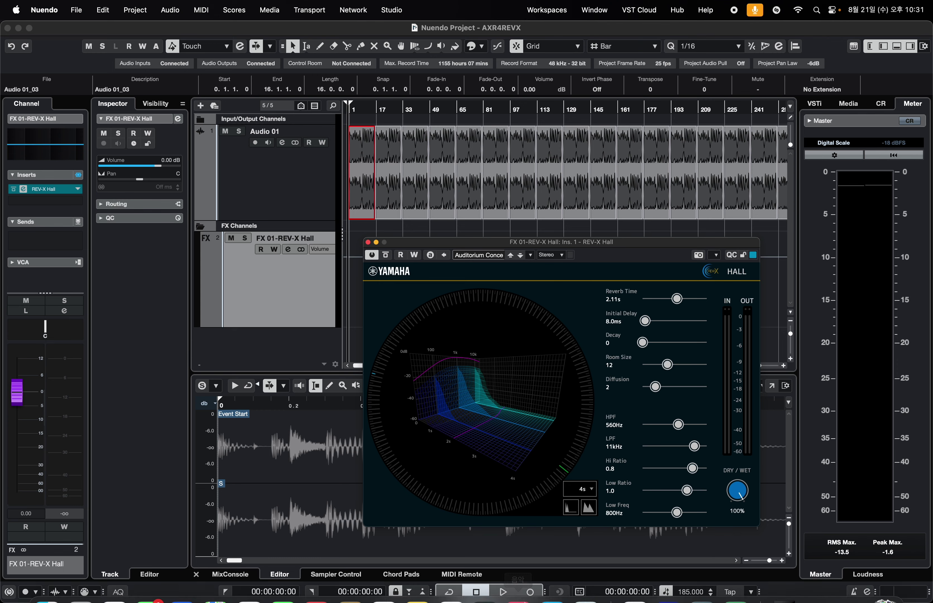
- Switch to WaveLab Pro 12, start an audio recording, and switch back to Nuendo
mouse_move(524, 601)
left_click(734, 596)
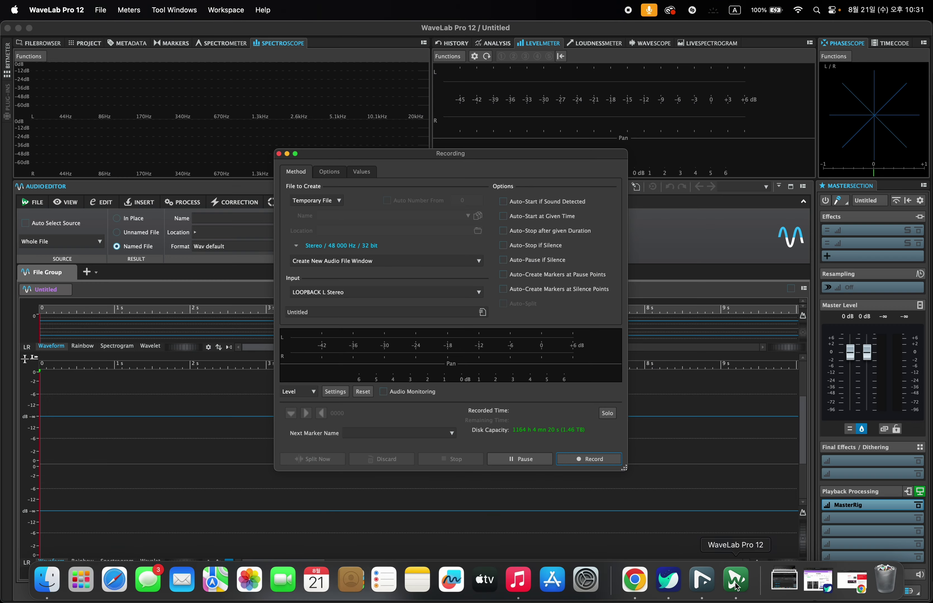
left_click(608, 465)
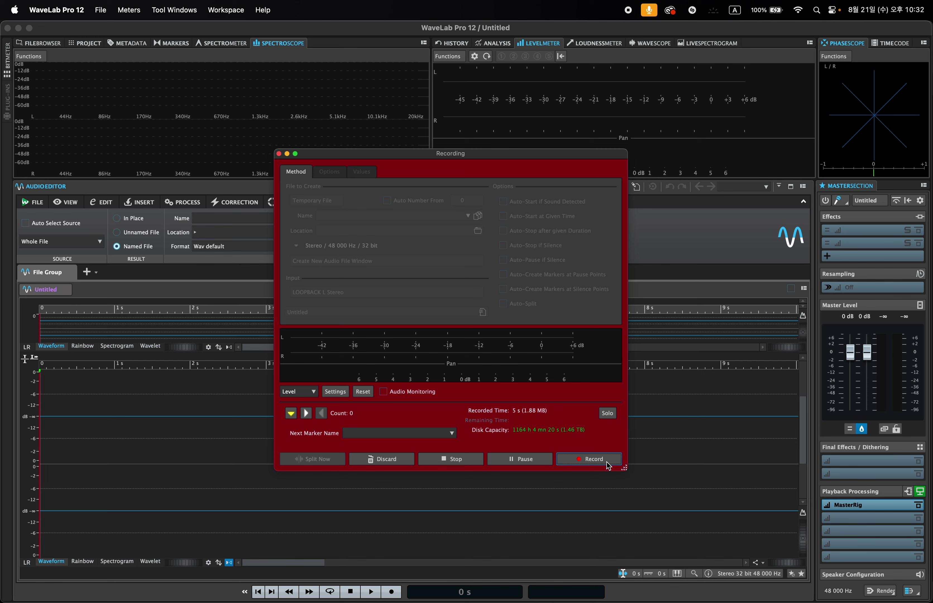
mouse_move(661, 600)
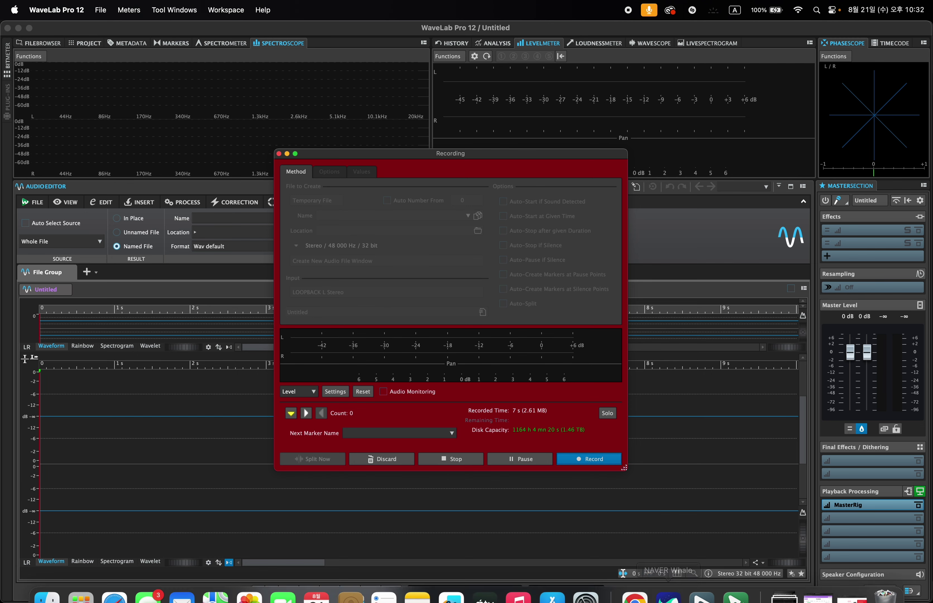
left_click(708, 588)
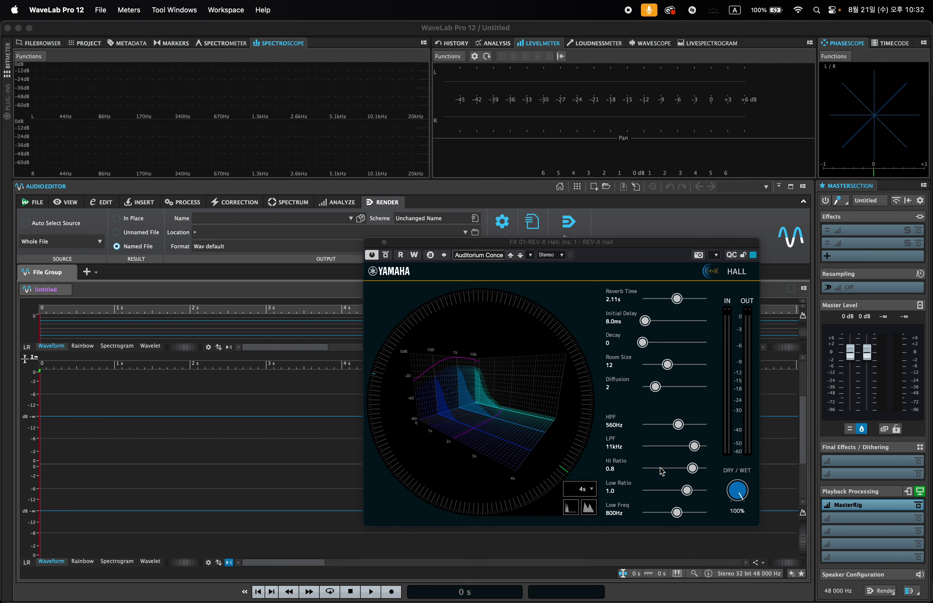
mouse_move(698, 600)
left_click(703, 585)
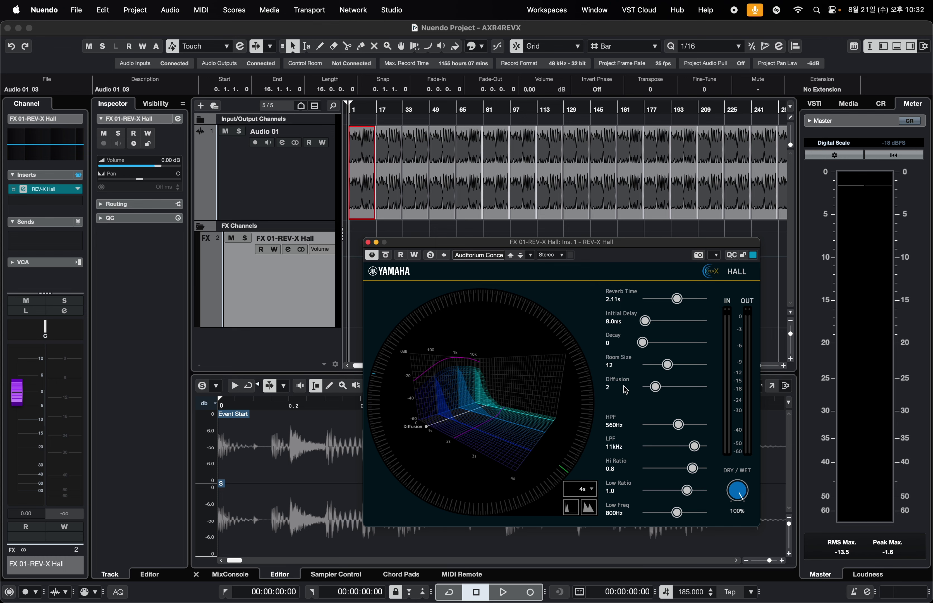
- In the channel settings of Audio 01, assign the first send to FX 01-REV-X Hall
left_click(285, 144)
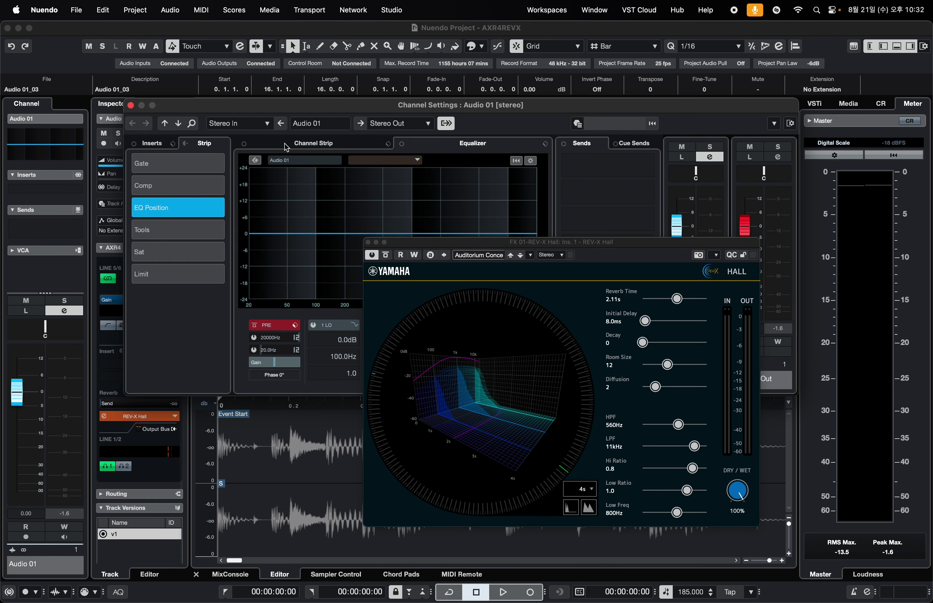
left_click(652, 169)
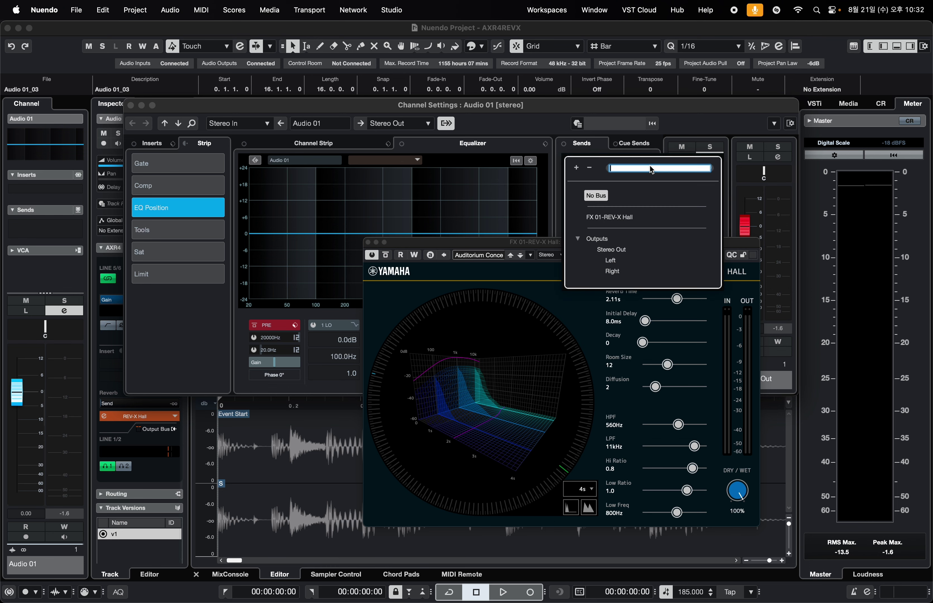
left_click(625, 218)
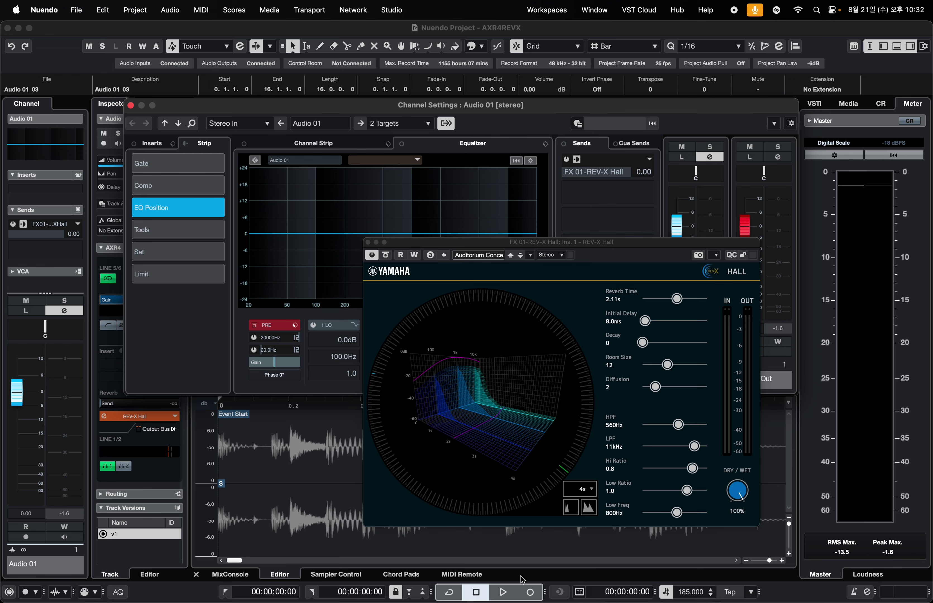
- Start playback and activate Audio 01's send to FX 01-REV-X Hall in its channel settings
left_click(506, 593)
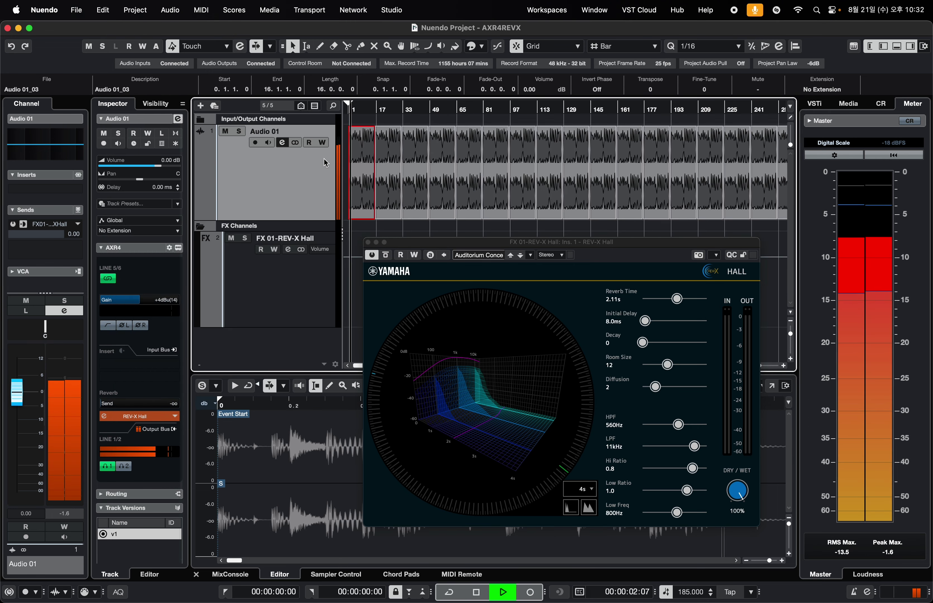
left_click(281, 144)
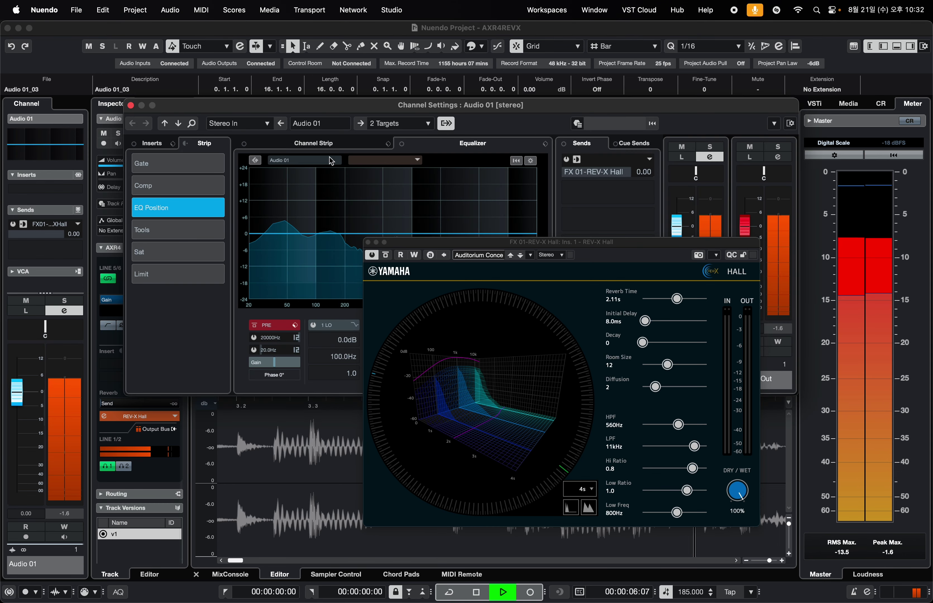
left_click_drag(609, 243, 547, 255)
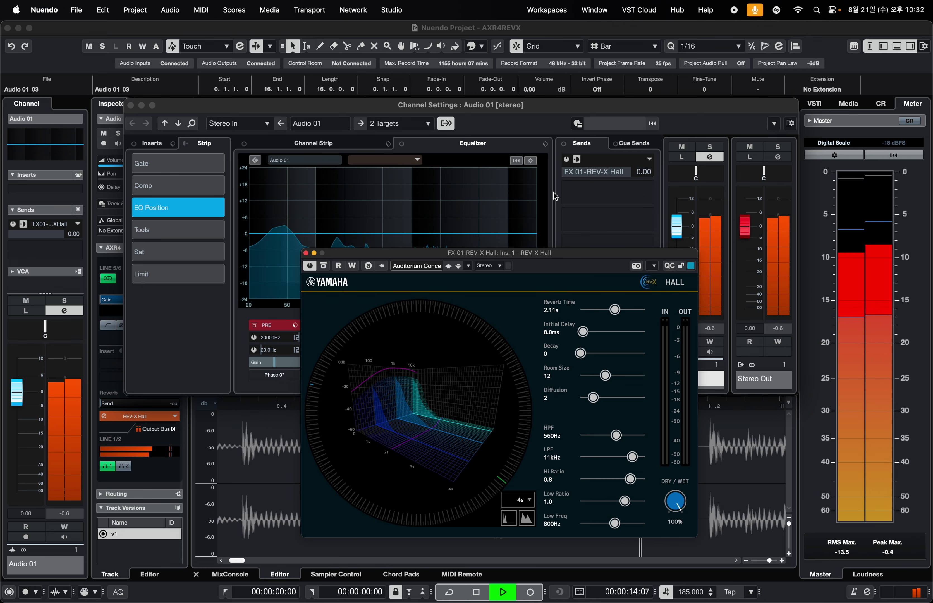
left_click(567, 161)
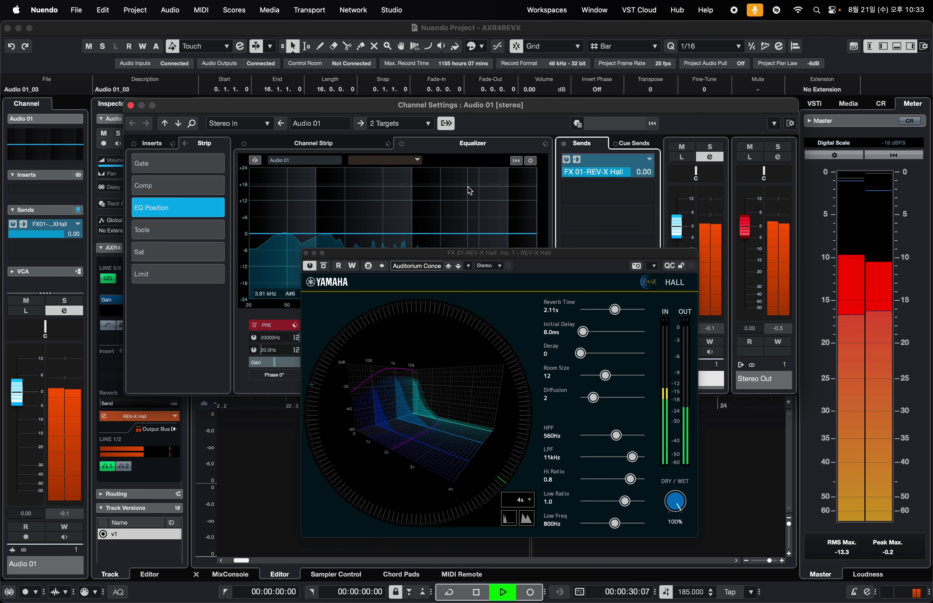
- Load the Basic preset in REV-X Hall while playback continues
left_click(434, 270)
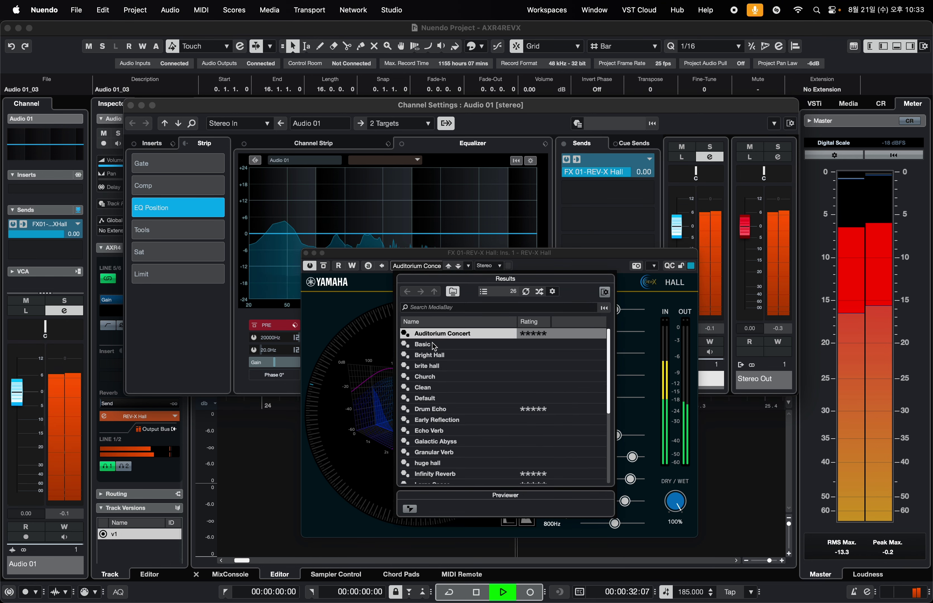
left_click(432, 344)
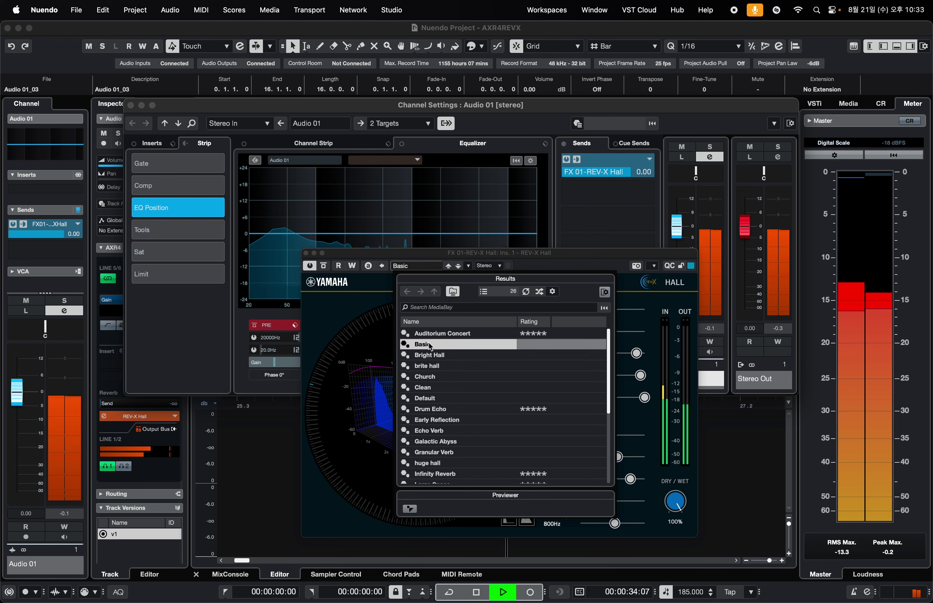
double_click(430, 345)
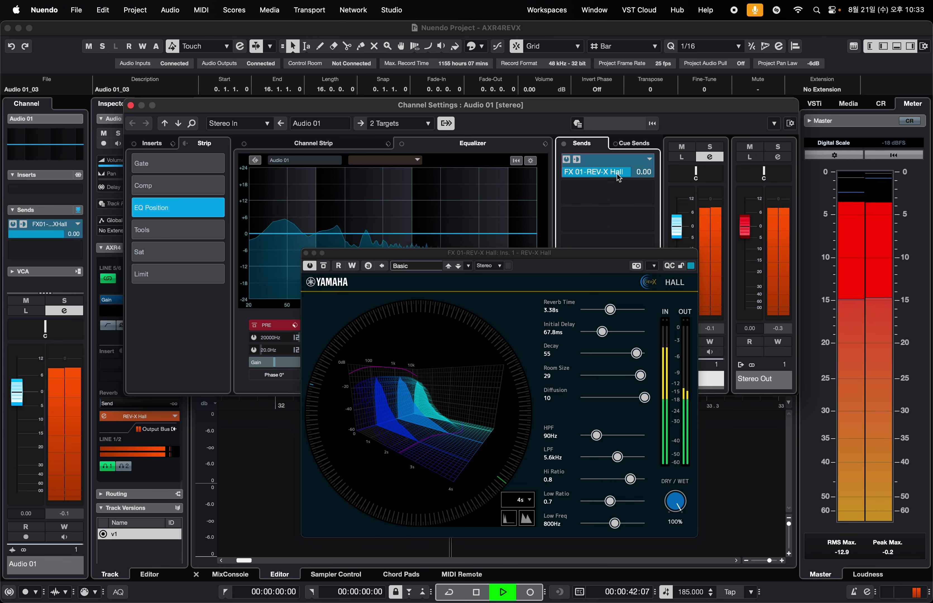
- Lower the FX 01-REV-X Hall send level to -3.06 and reset it to 0
mouse_move(630, 176)
left_mouse_down()
mouse_move(542, 186)
mouse_move(628, 180)
left_mouse_up()
double_click(640, 176)
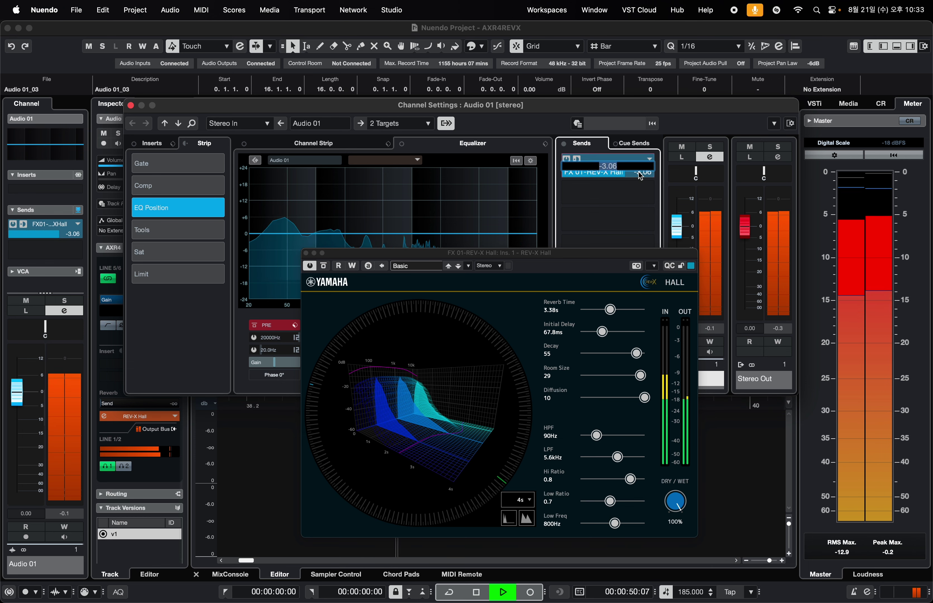
type("0")
key("Return")
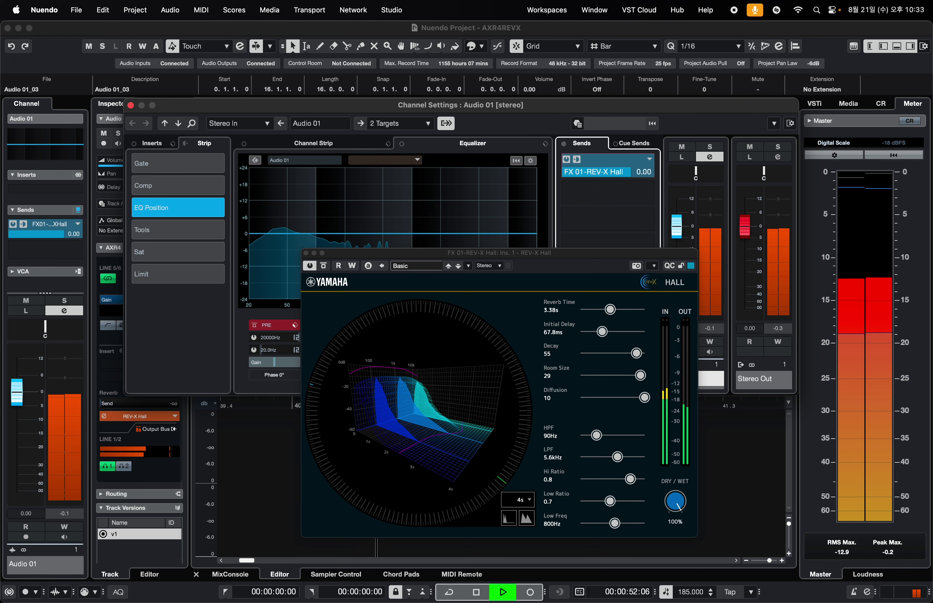
- Audition the Bright Hall preset in REV-X Hall, followed by the brite hall preset
left_click(419, 266)
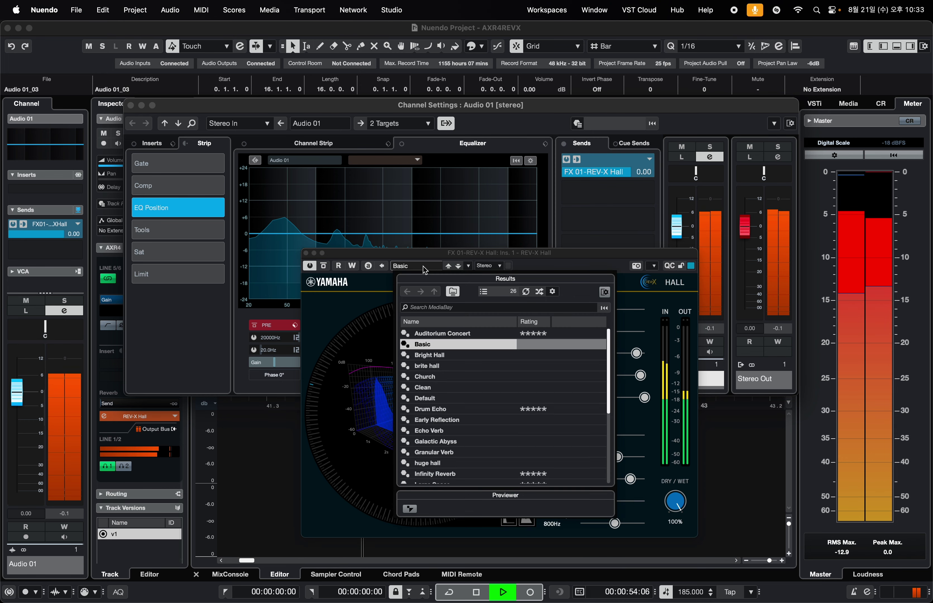
double_click(439, 355)
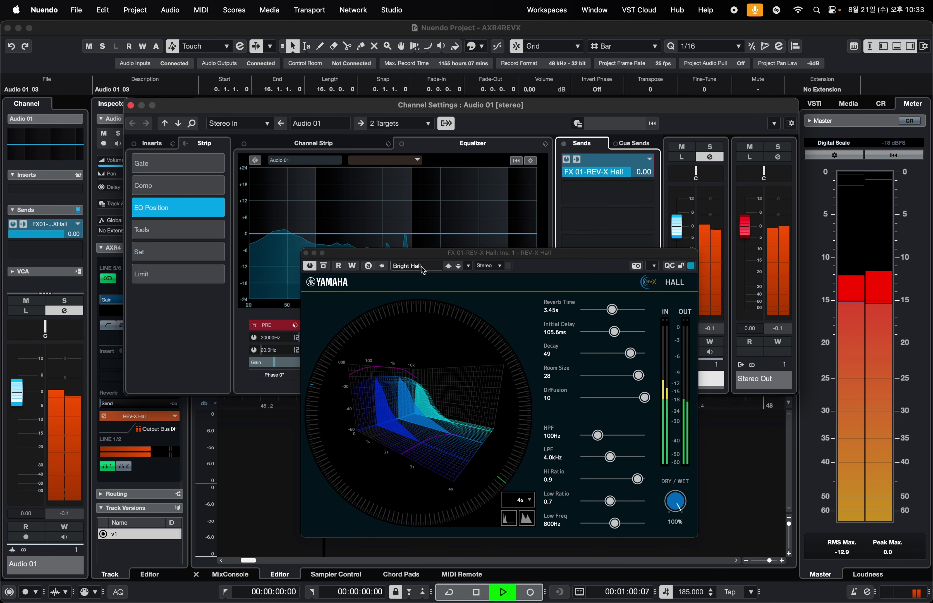
left_click(421, 266)
double_click(435, 366)
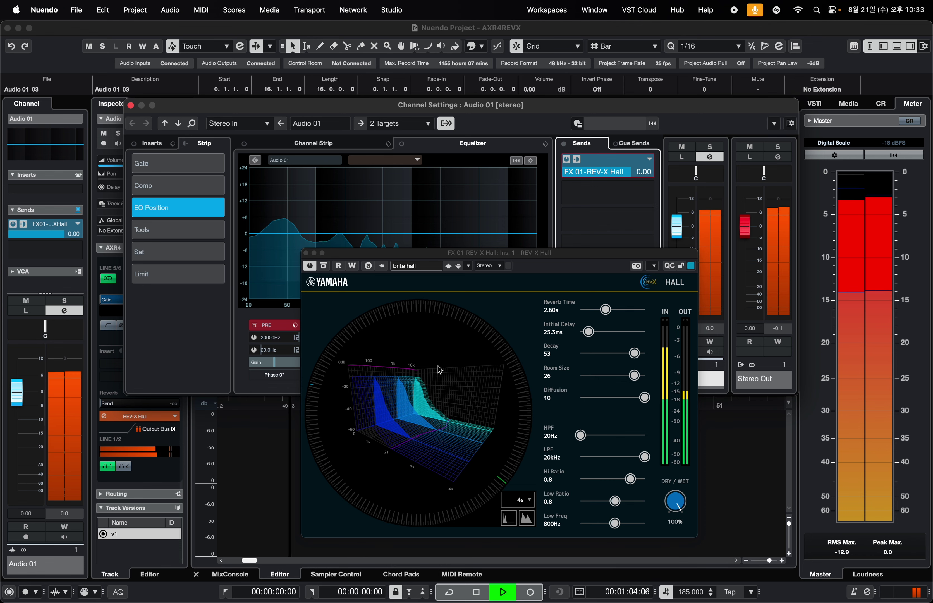
- Adjust the brite hall reverb to Reverb Time 0.260 s, Initial Delay 200.0 ms, Decay 63 and Room Size 29
left_click_drag(606, 309, 581, 315)
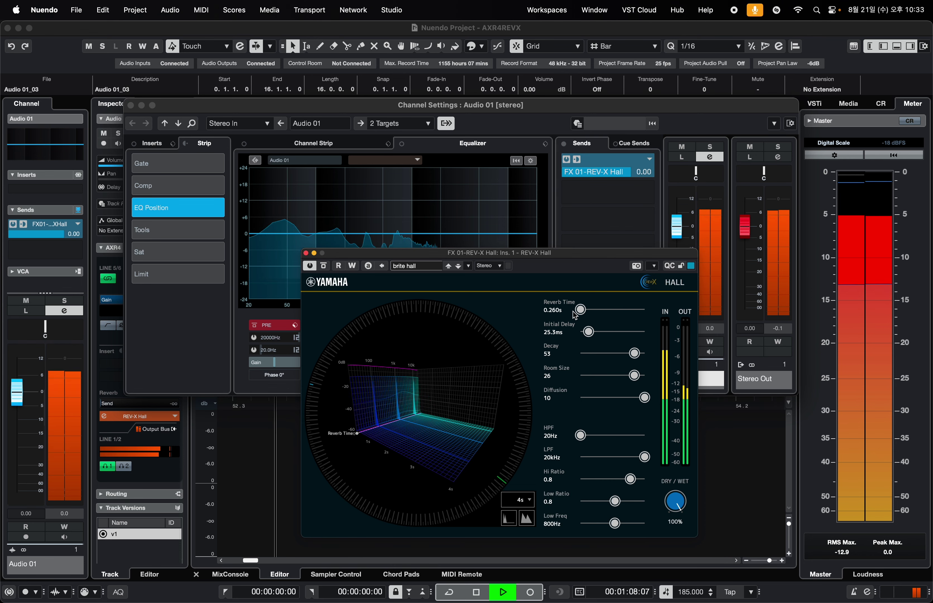
left_click_drag(588, 332, 651, 333)
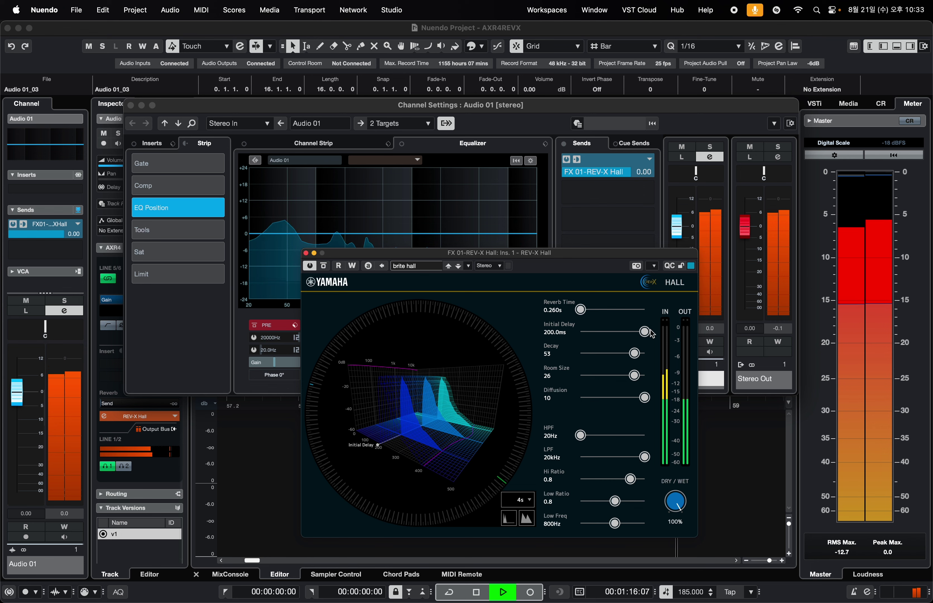
left_click_drag(635, 354, 645, 378)
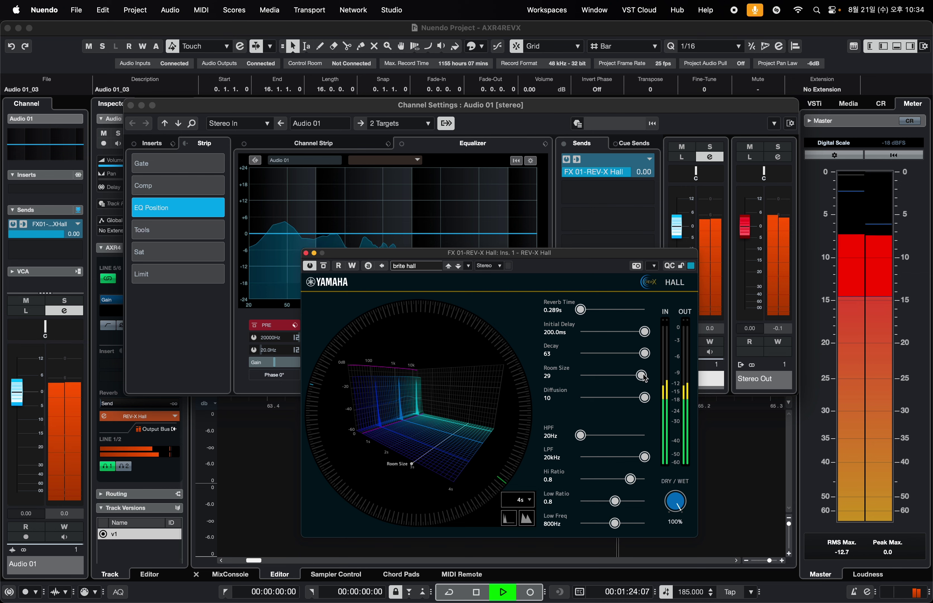
- Audition the Church, Clean and Default presets in REV-X Hall one after another
left_click(429, 270)
left_click(436, 379)
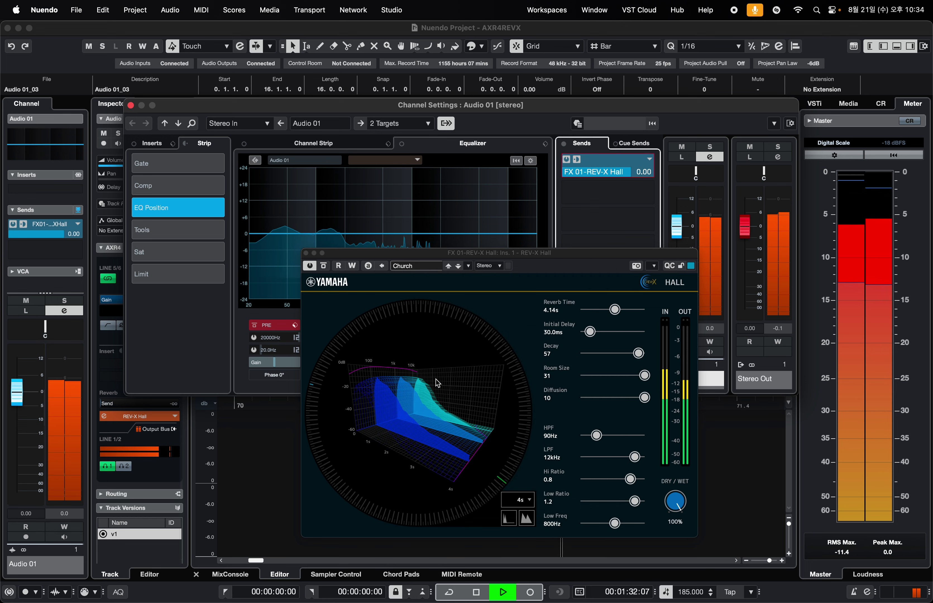
left_click(423, 269)
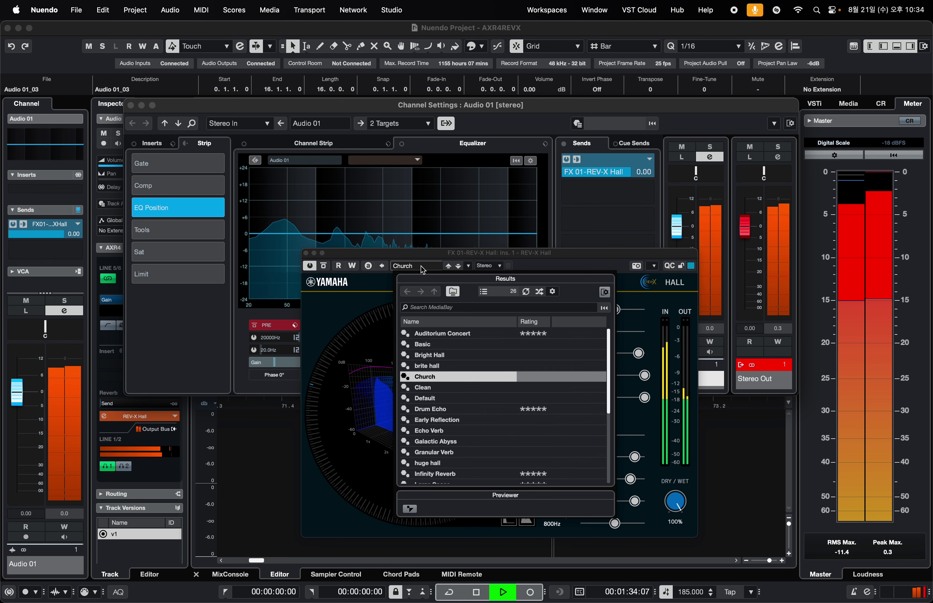
double_click(436, 388)
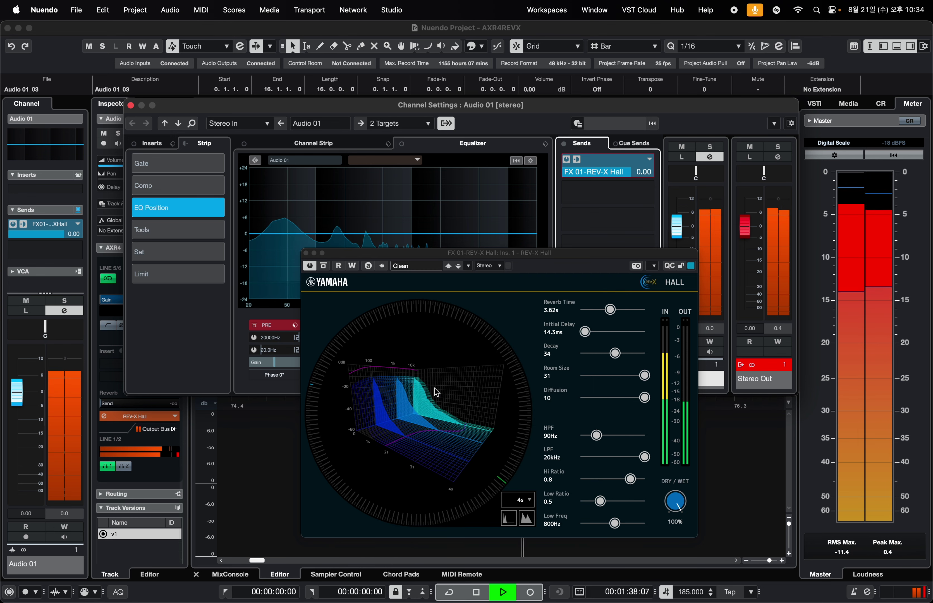
left_click(440, 266)
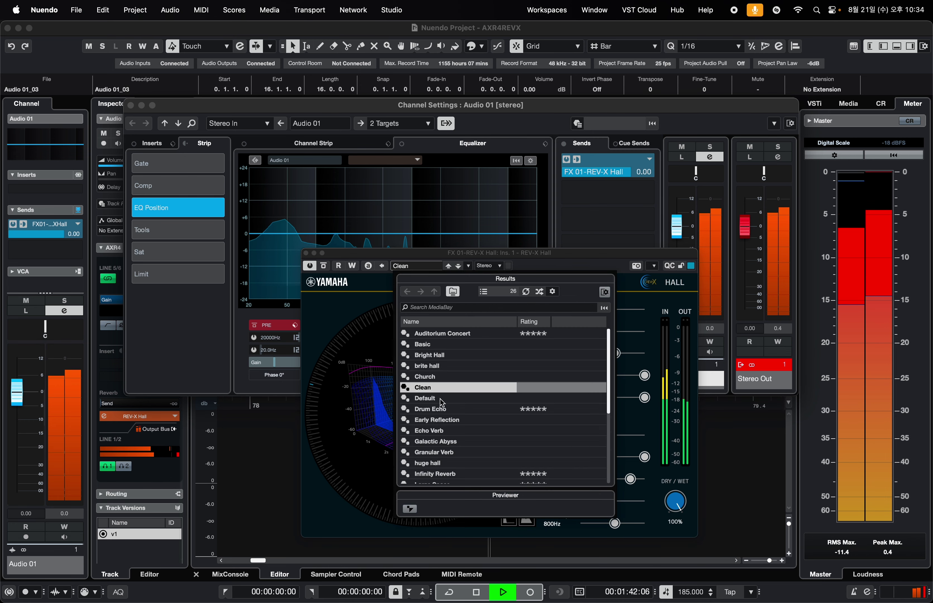
double_click(440, 399)
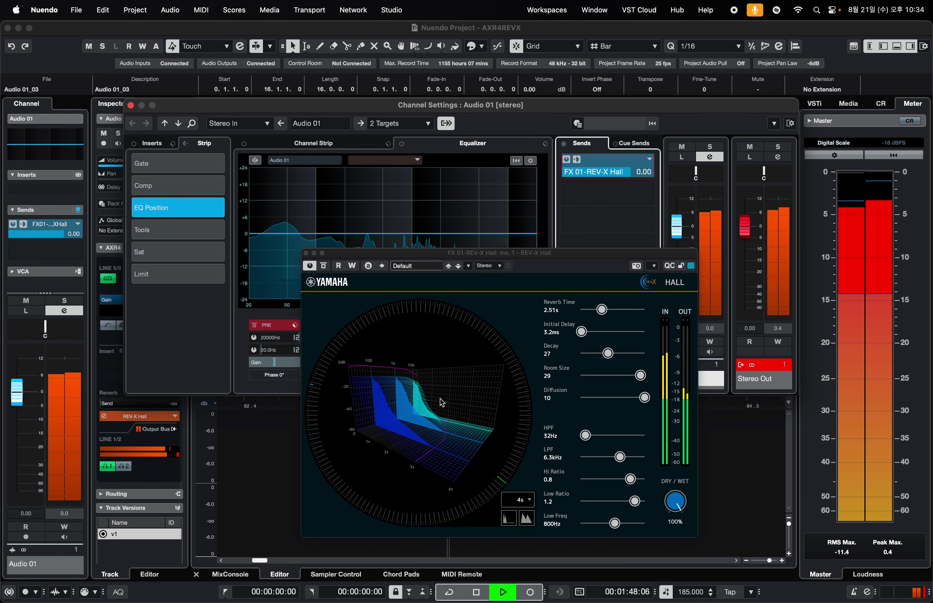
- Load the Drum Echo preset in REV-X Hall and set Room Size to 23 and Diffusion to 10
left_click(420, 266)
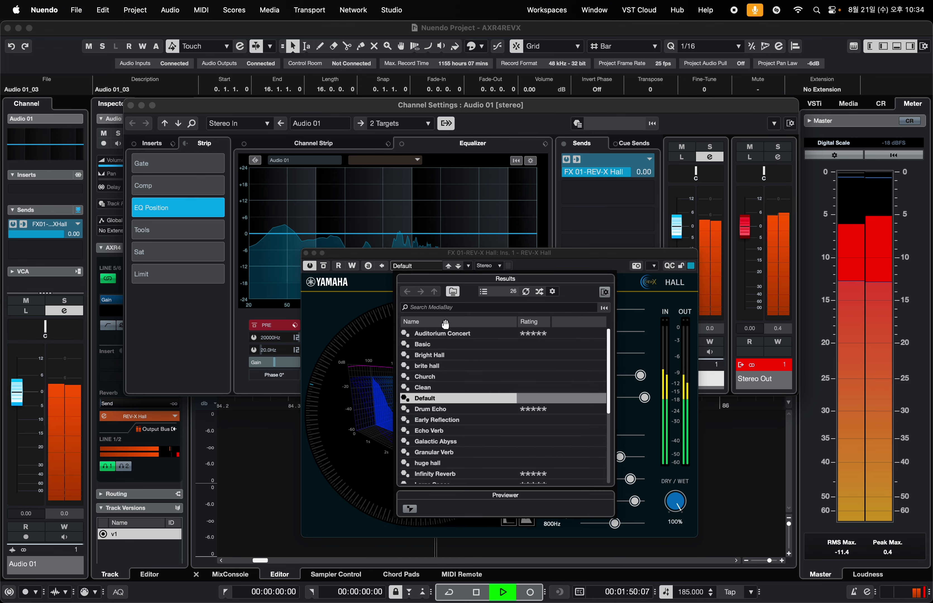
double_click(448, 410)
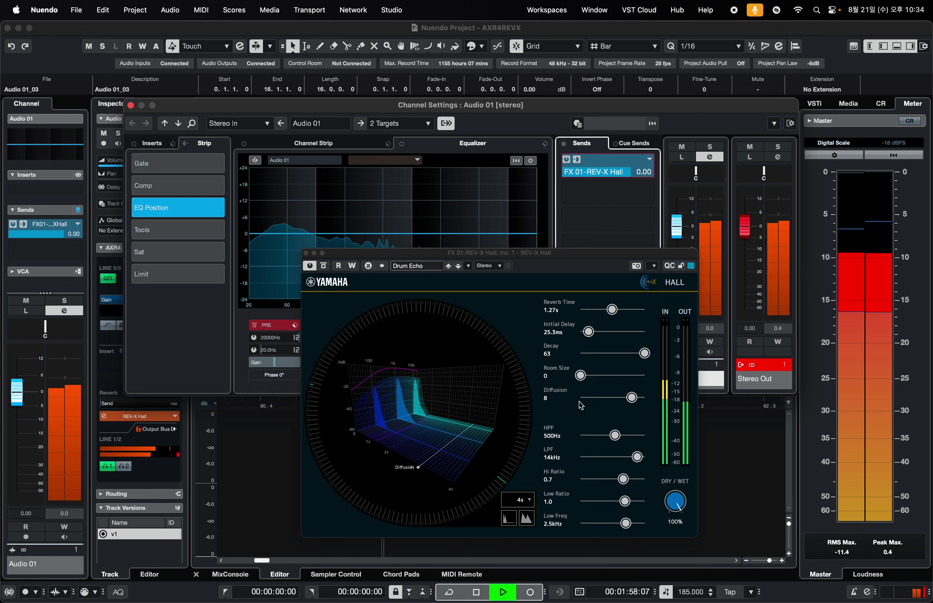
mouse_move(581, 376)
left_mouse_down()
mouse_move(630, 384)
mouse_move(583, 406)
mouse_move(648, 404)
left_mouse_up()
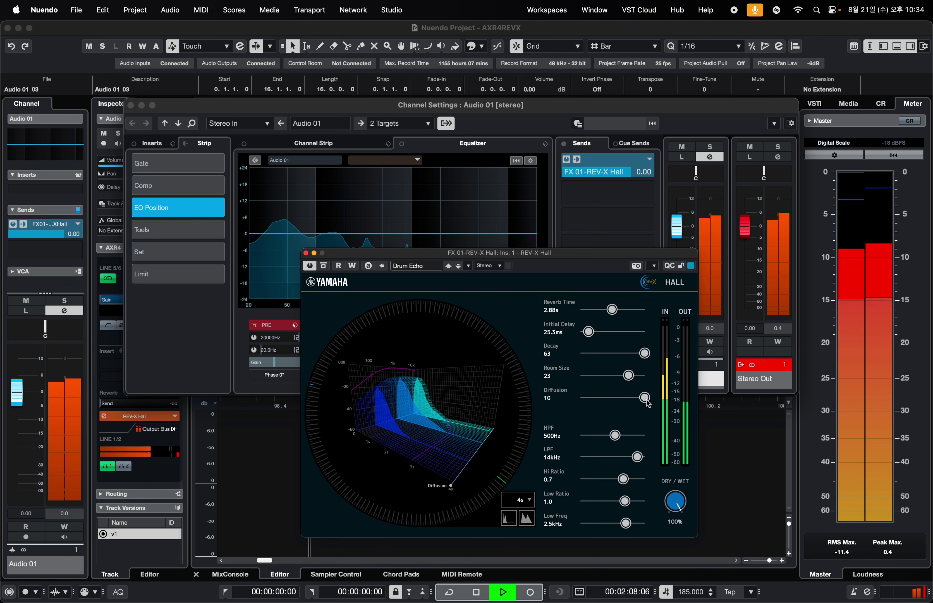
- Audition the Early Reflection, Echo Verb and Galactic Abyss presets in REV-X Hall one after another
left_click(423, 267)
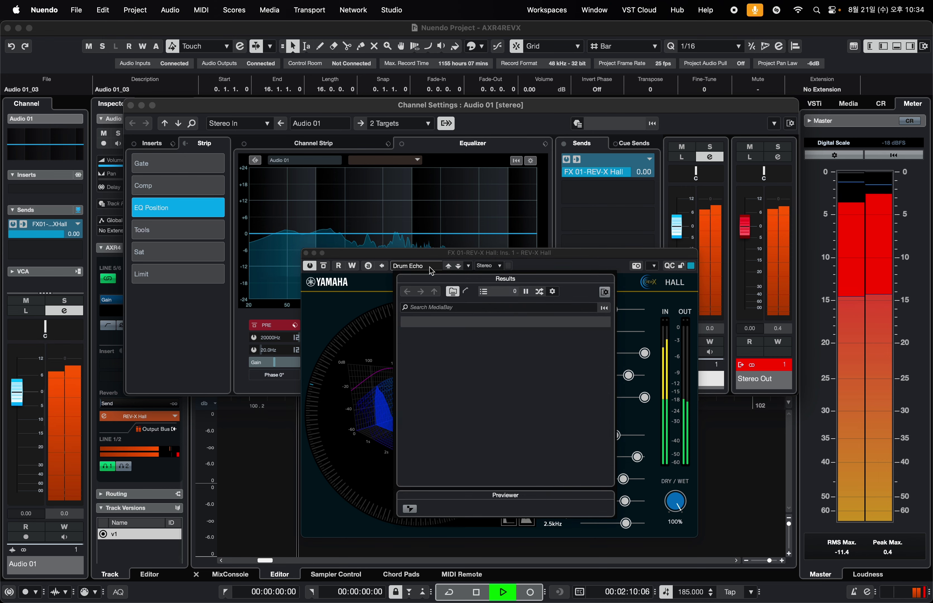
double_click(461, 421)
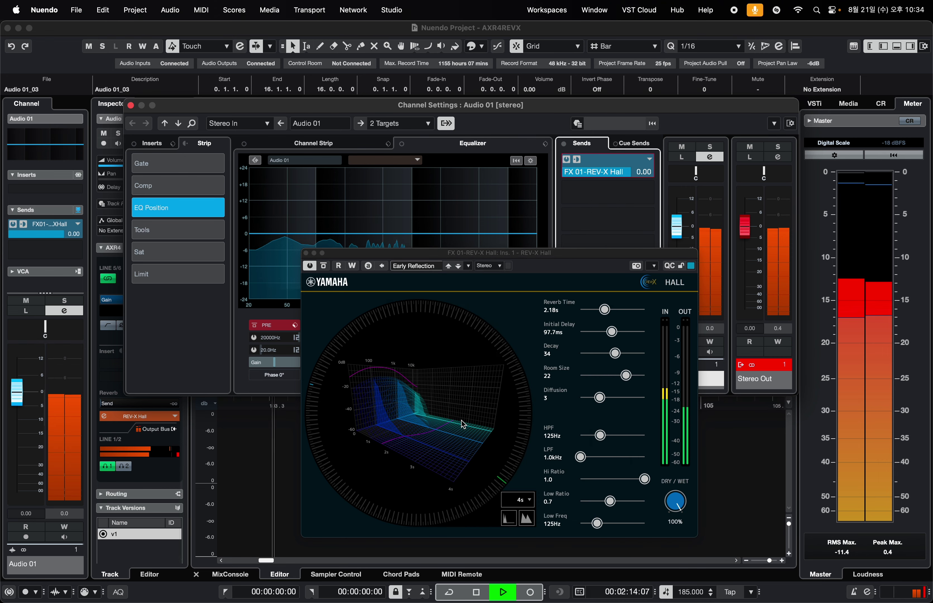
left_click(421, 268)
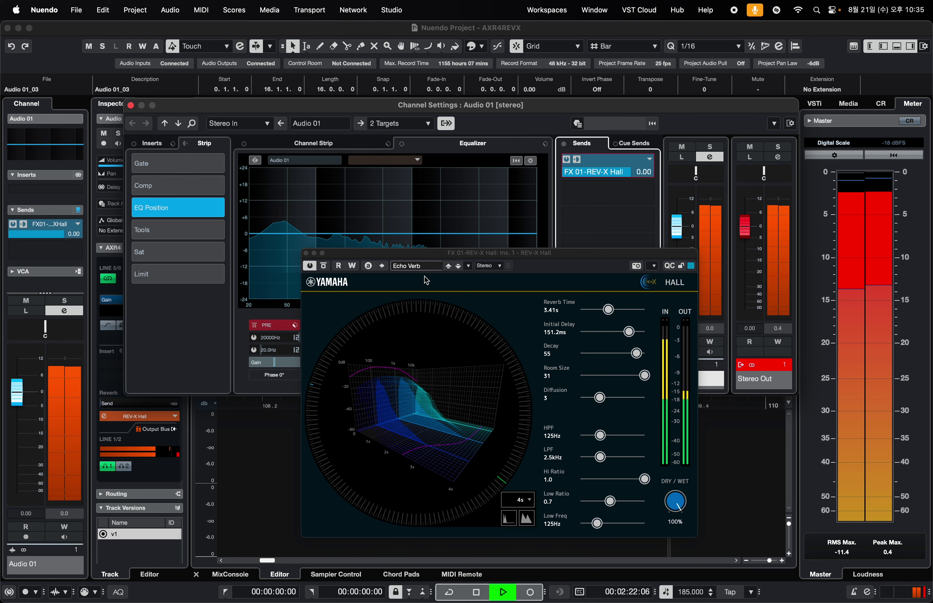
left_click(424, 267)
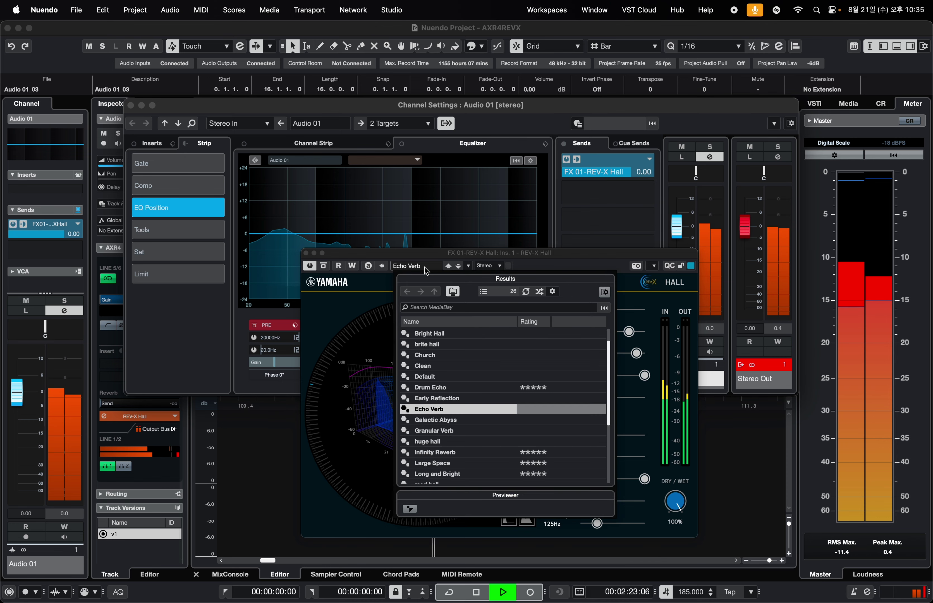
double_click(446, 420)
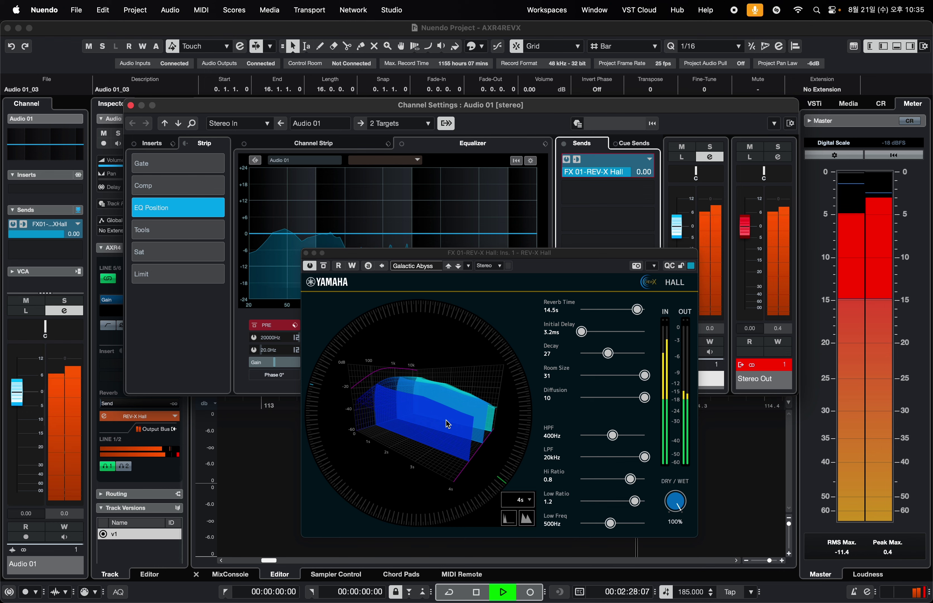
- Load the Granular Verb preset in REV-X Hall and raise its Initial Delay to 193.7 ms
left_click(424, 267)
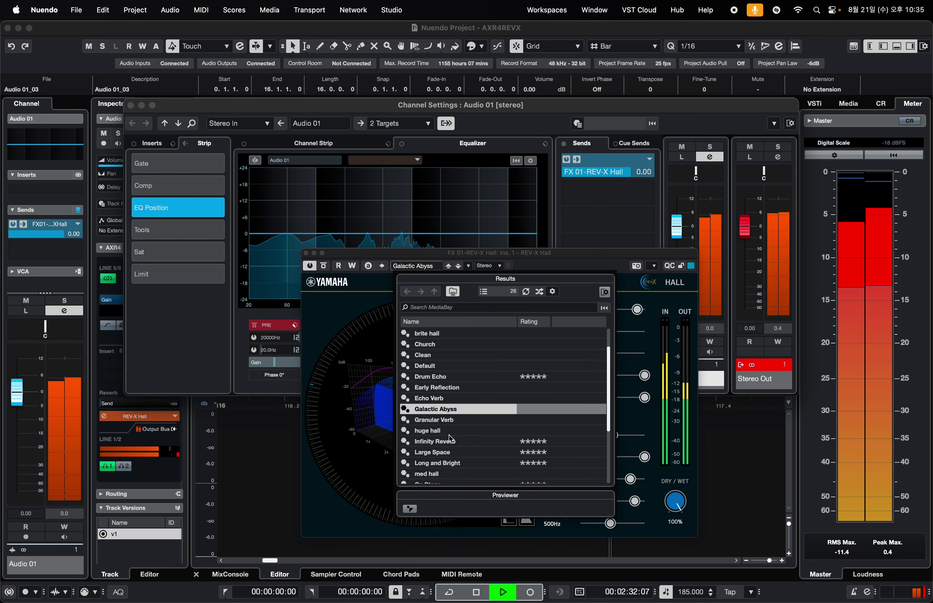
double_click(441, 421)
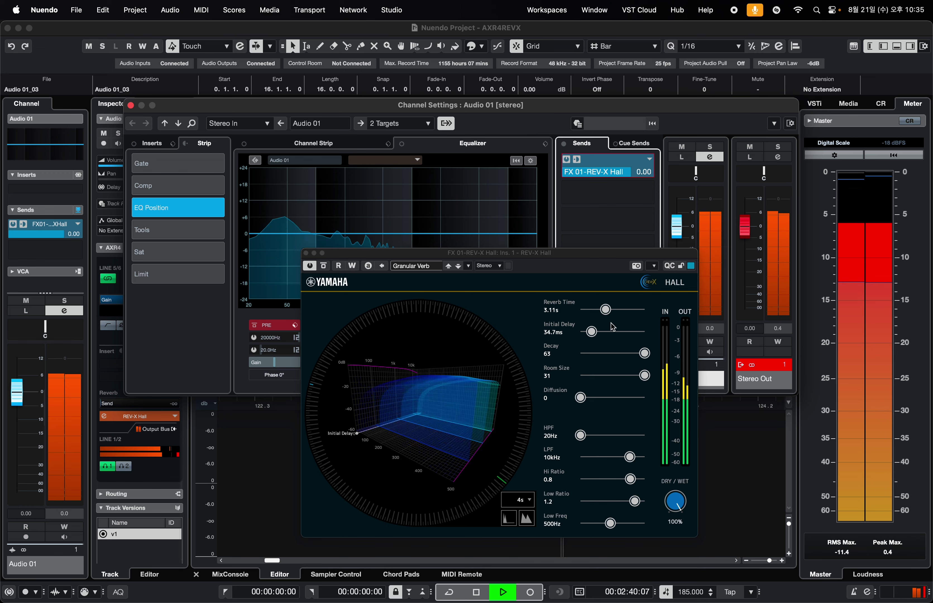
left_click_drag(600, 335, 644, 338)
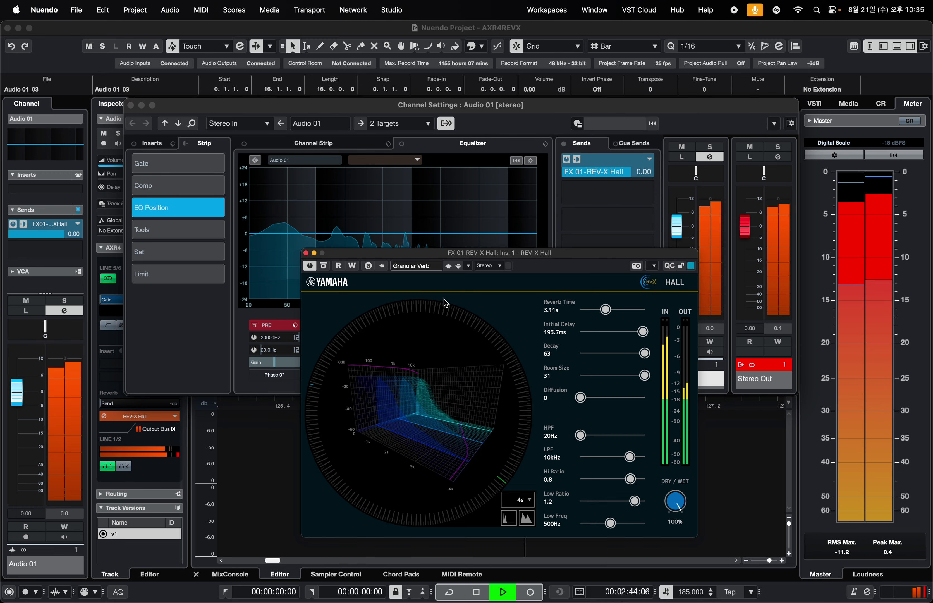
- Audition the huge hall, Infinity Reverb, Large Space and Long and Bright presets in REV-X Hall one after another
left_click(416, 267)
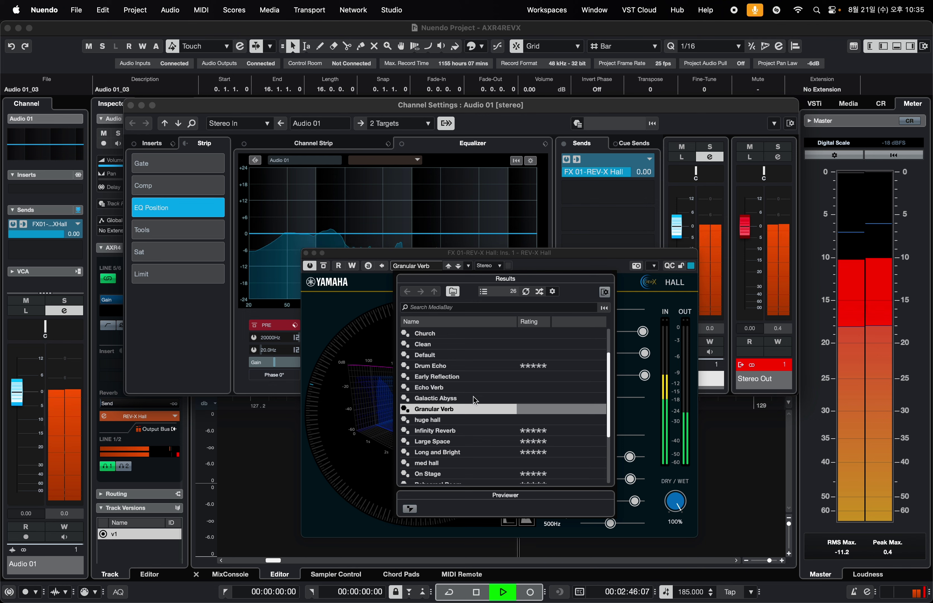
double_click(444, 420)
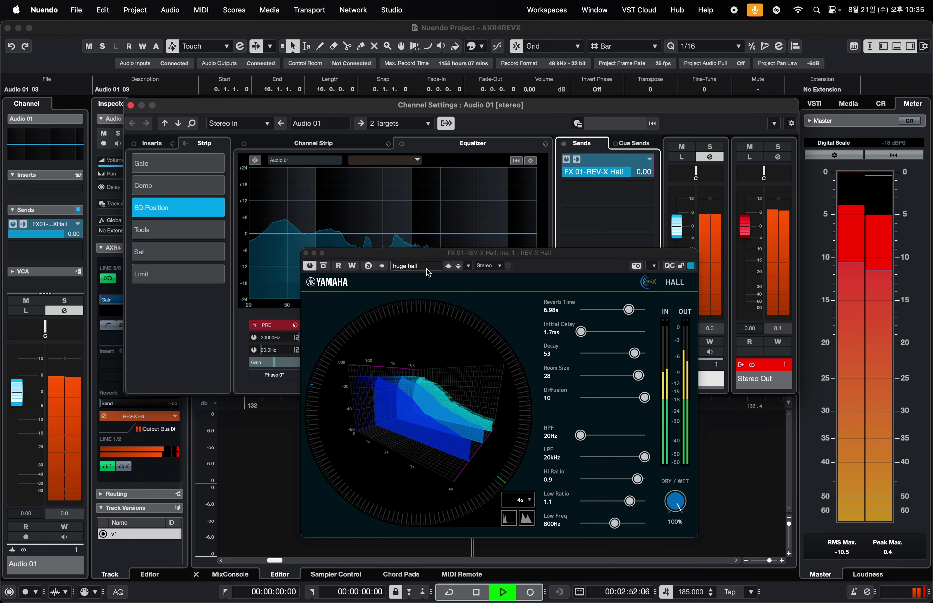
left_click(417, 266)
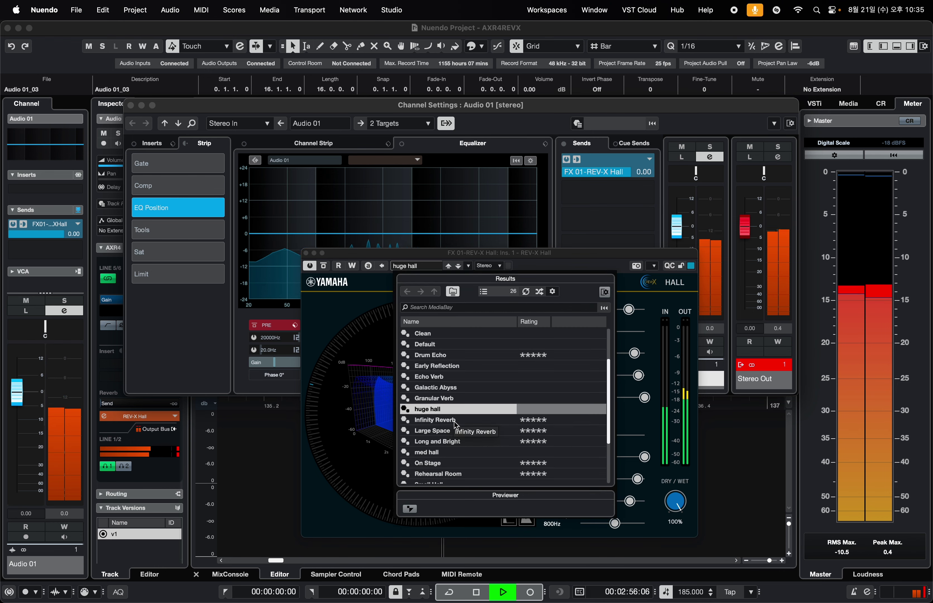
double_click(455, 423)
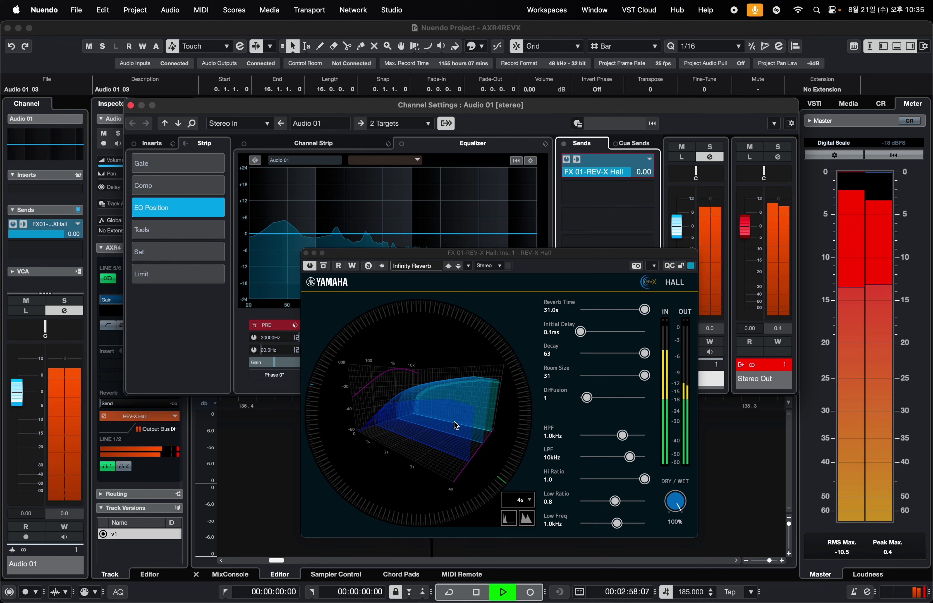
left_click(425, 269)
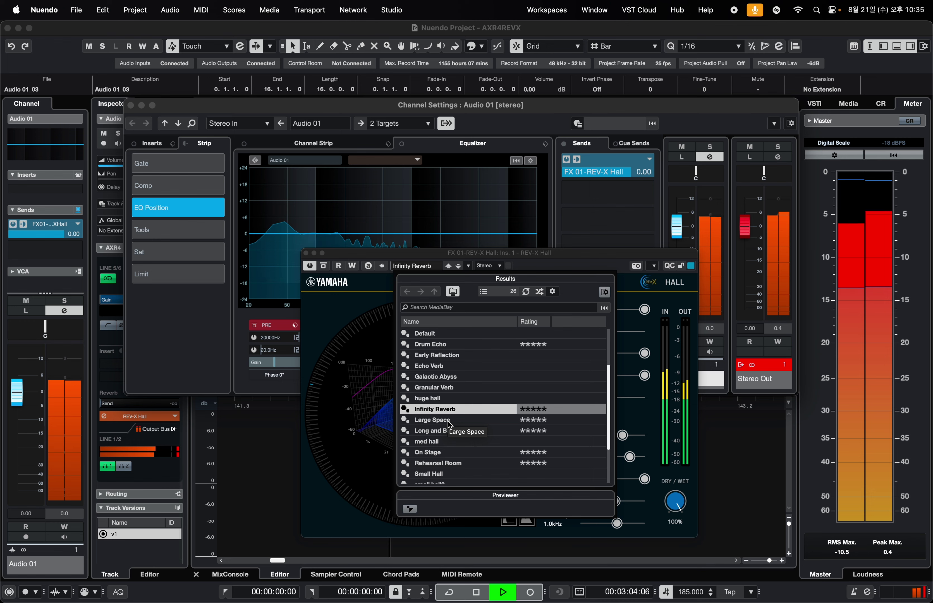
double_click(450, 421)
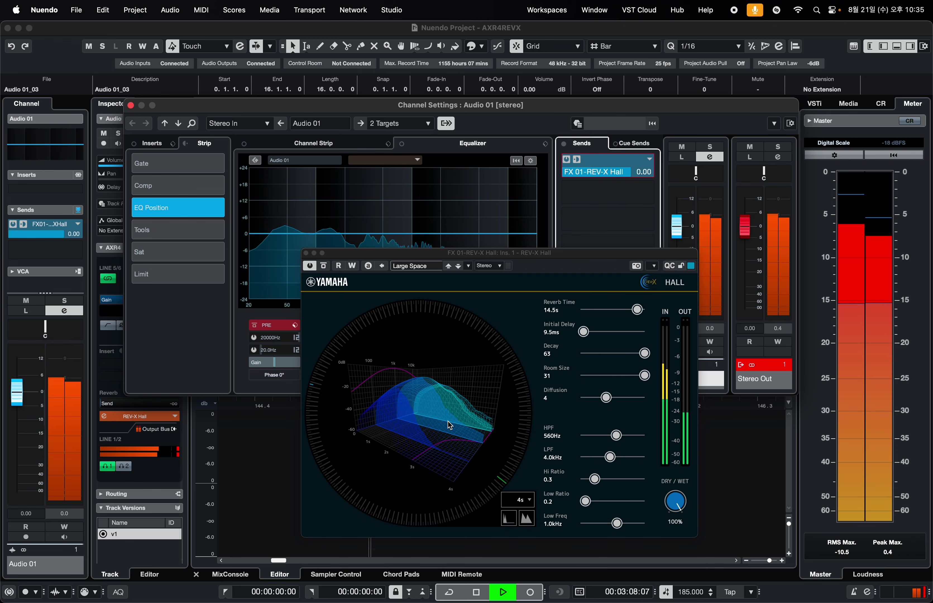
left_click(422, 266)
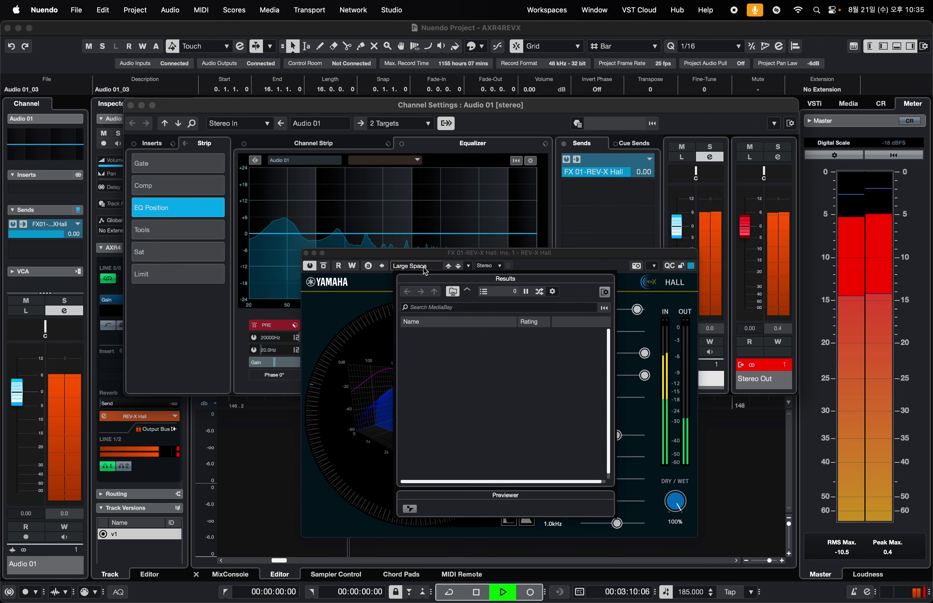
double_click(444, 420)
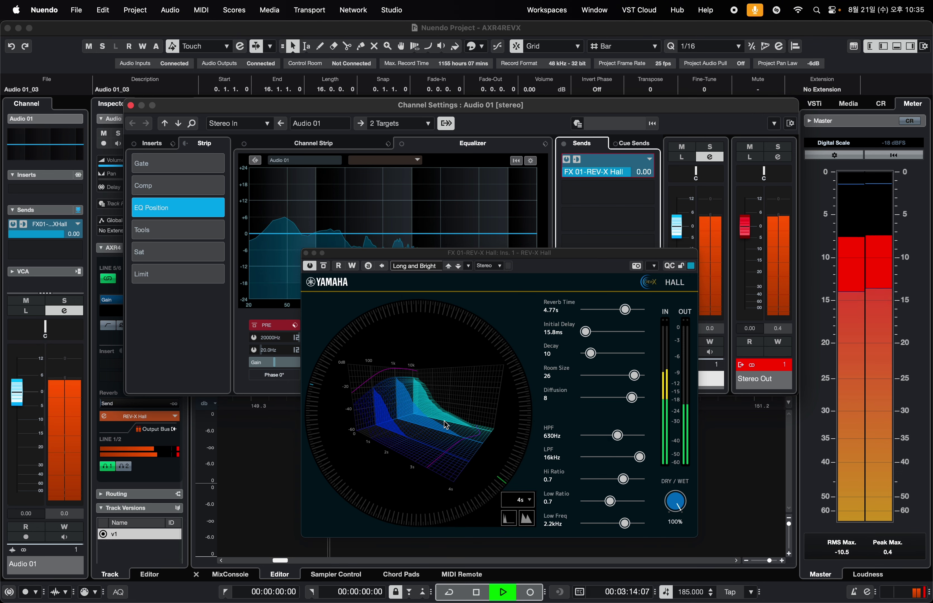
- Load the med hall preset in REV-X Hall and sweep its LPF down to 1.0 kHz and up to 20 kHz
left_click(421, 267)
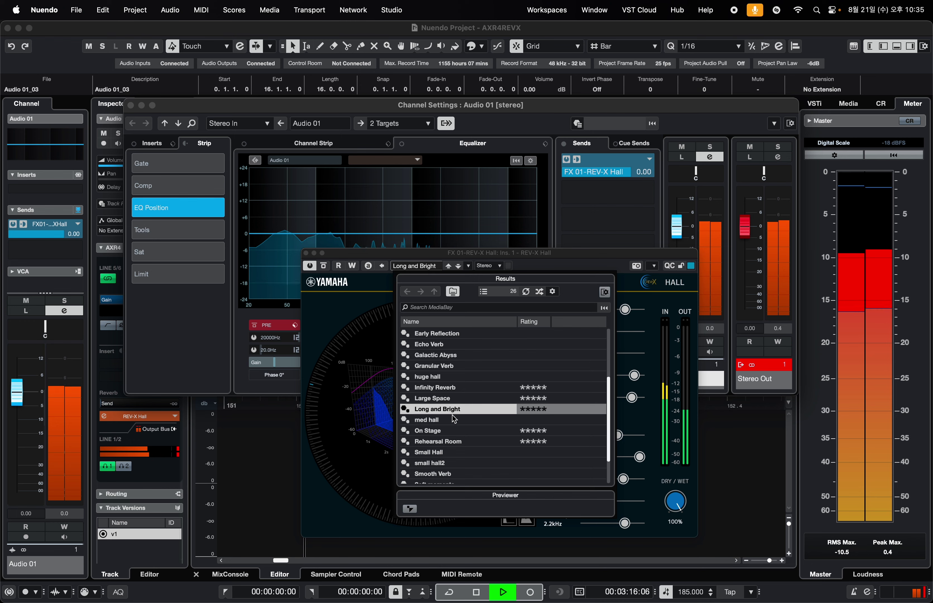
double_click(443, 422)
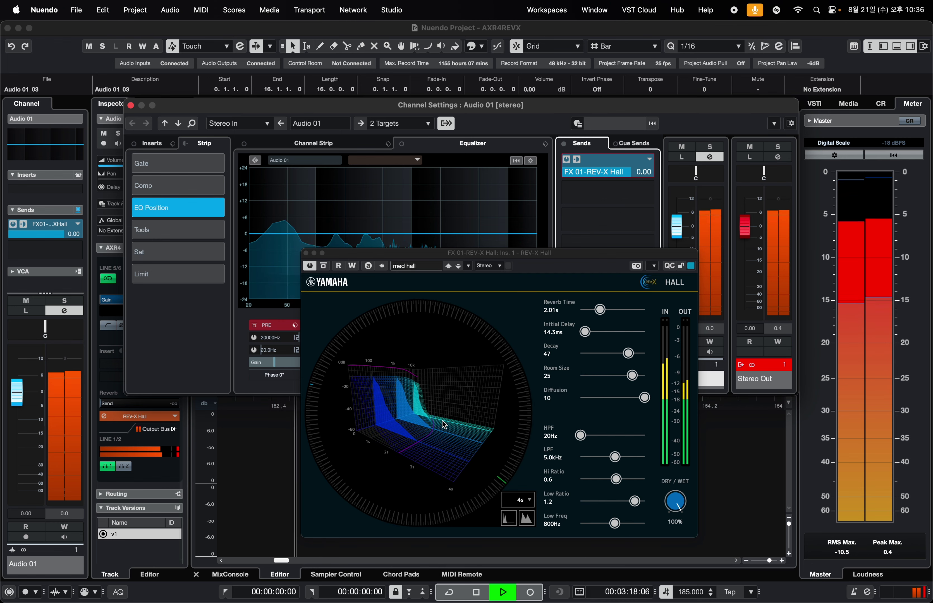
mouse_move(581, 435)
left_mouse_down()
mouse_move(653, 443)
mouse_move(576, 443)
mouse_move(603, 458)
mouse_move(575, 466)
left_mouse_up()
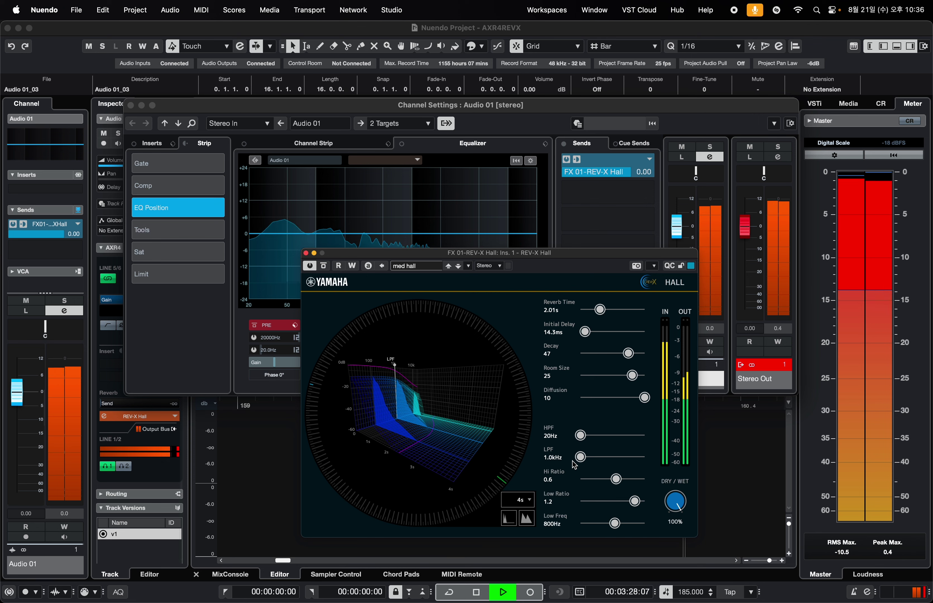
left_click_drag(575, 465, 652, 463)
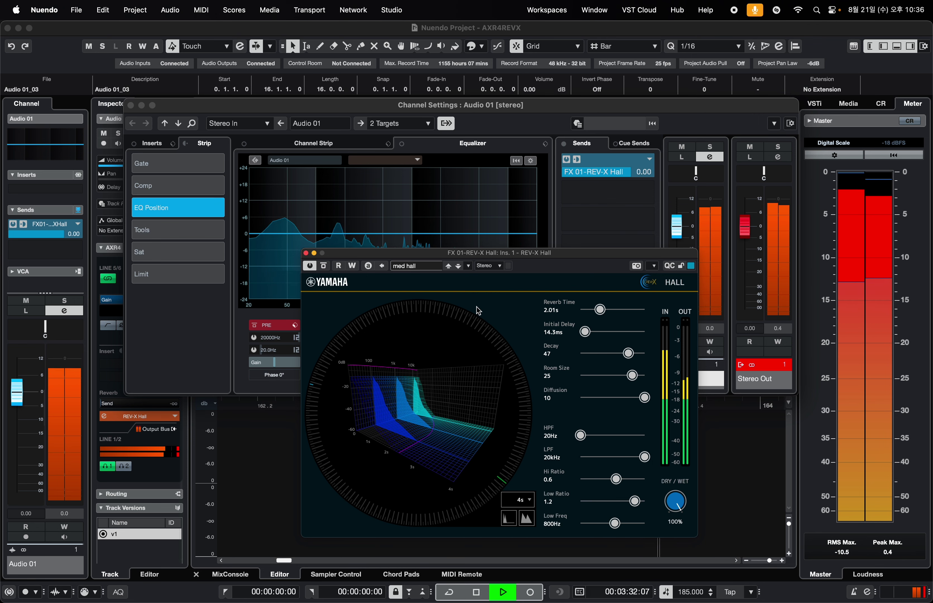
- Audition the On Stage, Rehearsal Room and Small Hall presets in REV-X Hall one after another
left_click(428, 266)
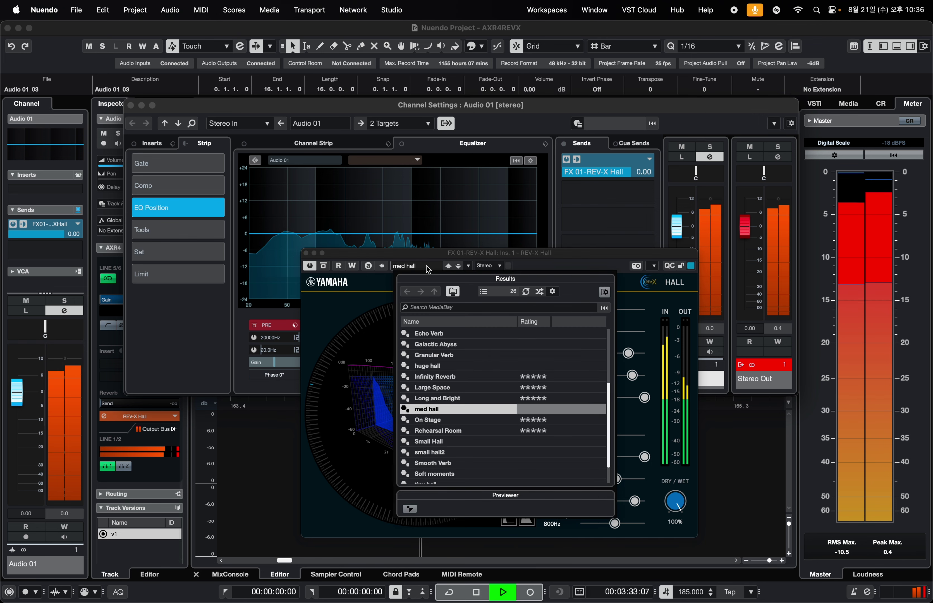
double_click(447, 421)
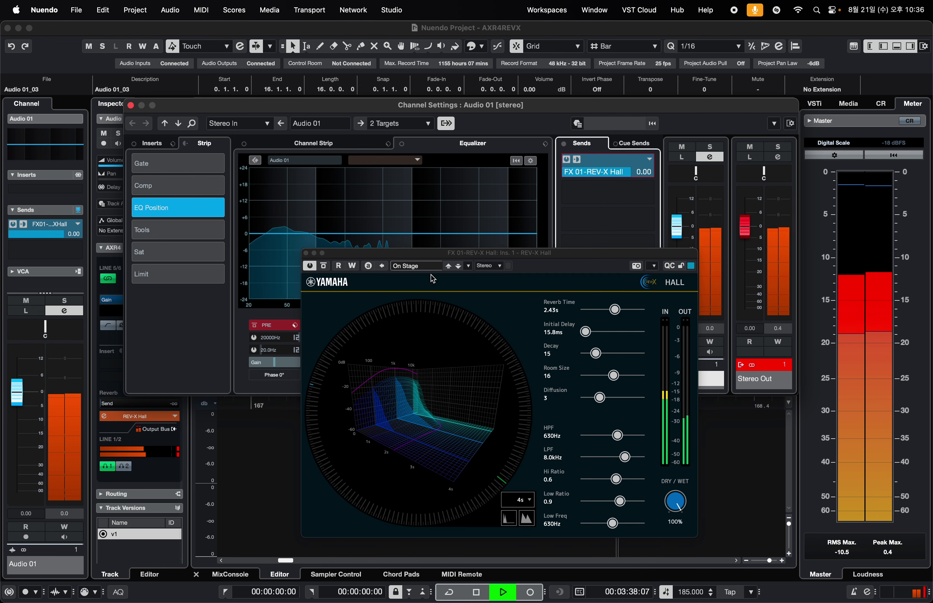
left_click(423, 267)
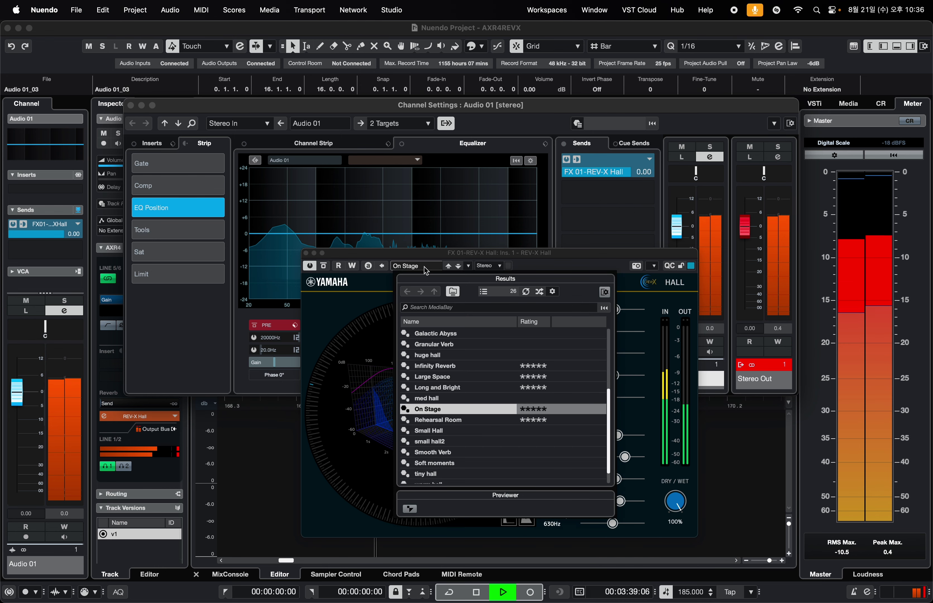
double_click(457, 421)
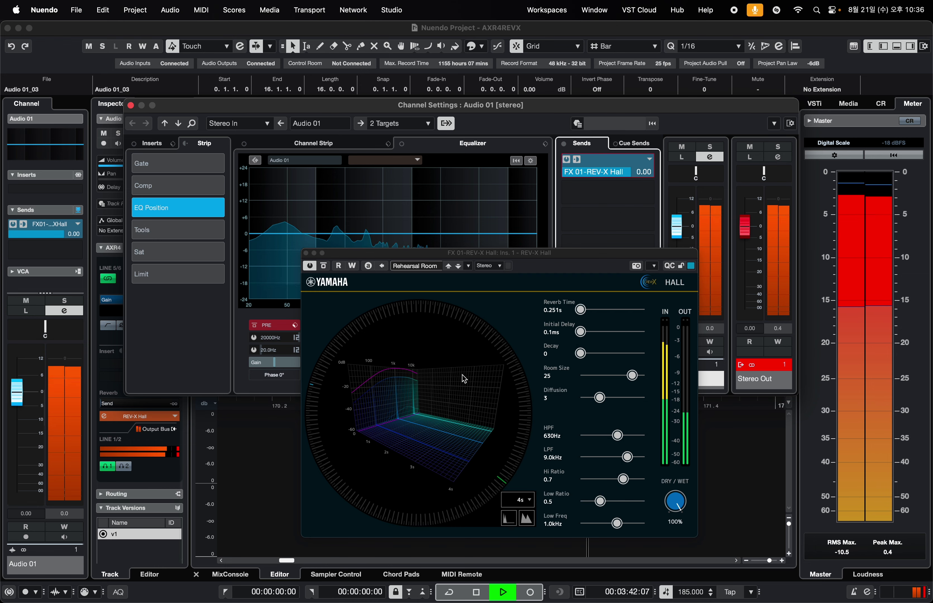
left_click(425, 267)
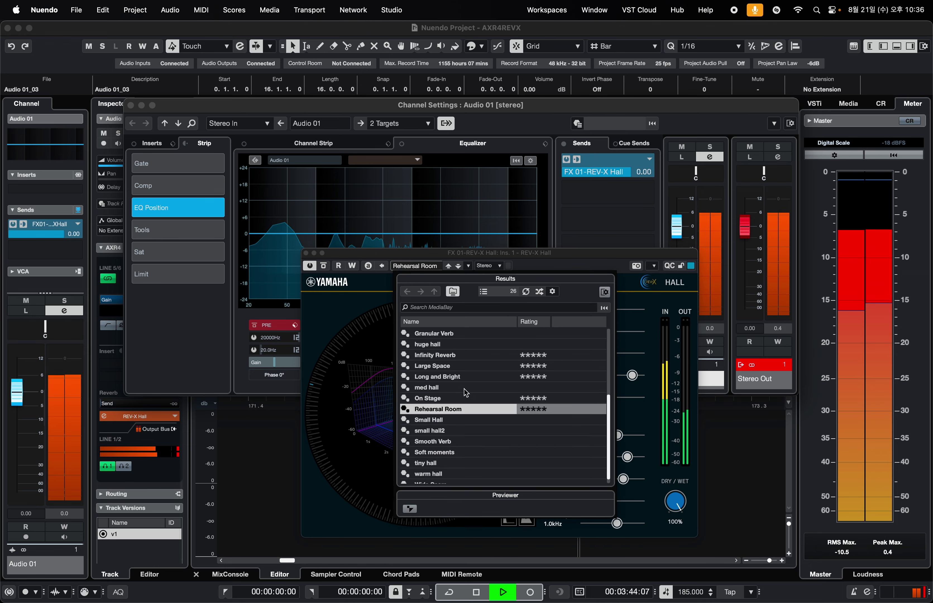
double_click(447, 420)
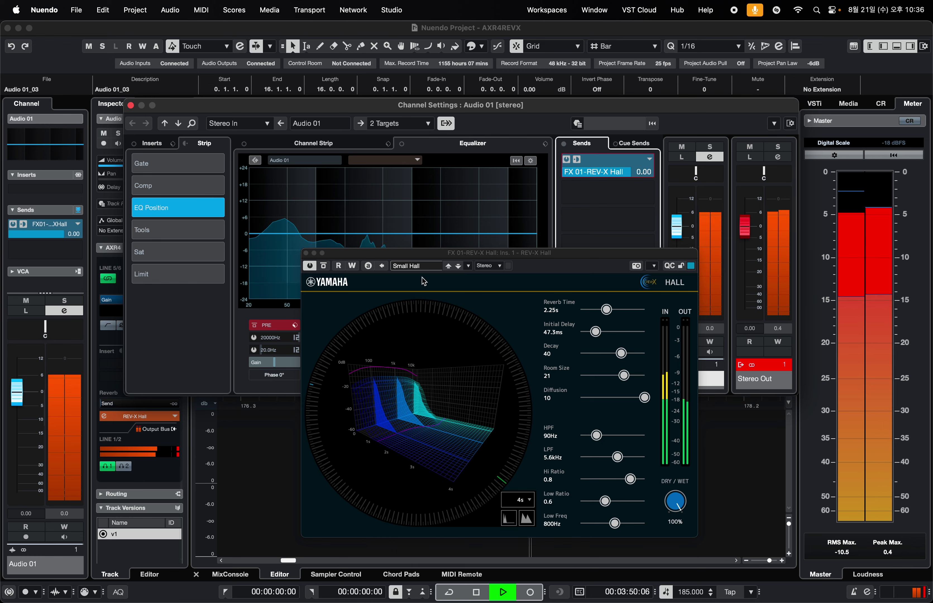
- Audition the small hall2 and Smooth Verb presets in REV-X Hall, ending on the Soft moments preset
left_click(425, 266)
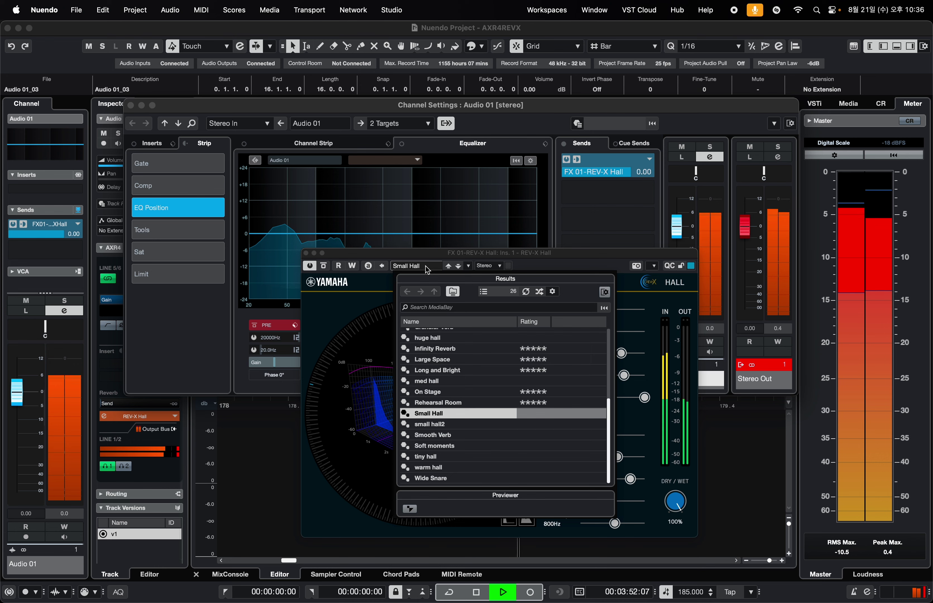
double_click(451, 425)
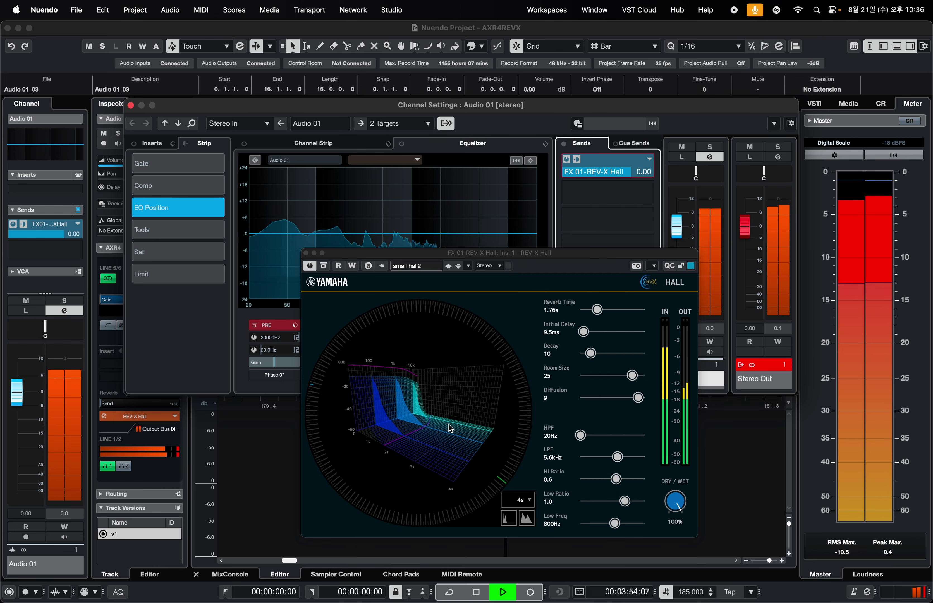
left_click(424, 267)
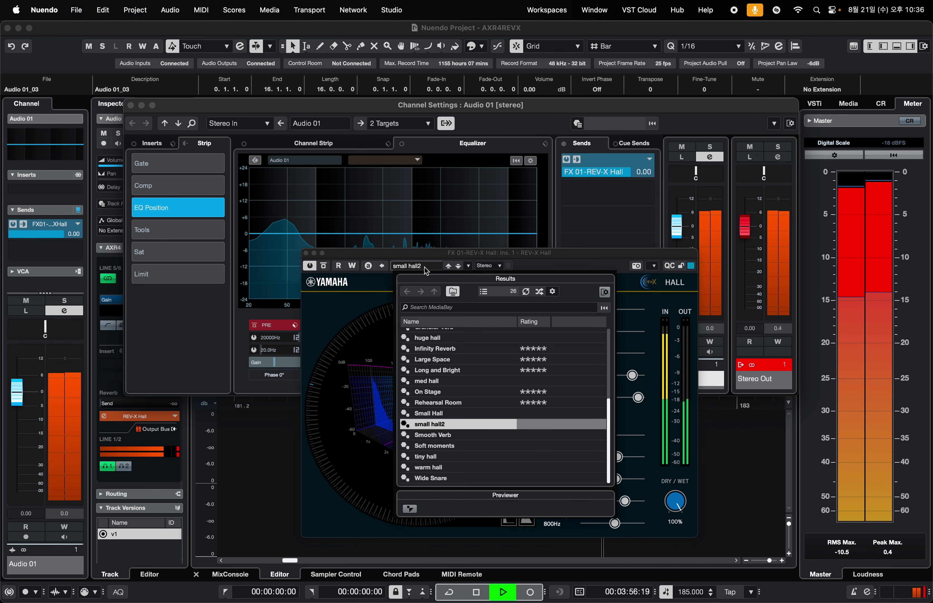
double_click(456, 436)
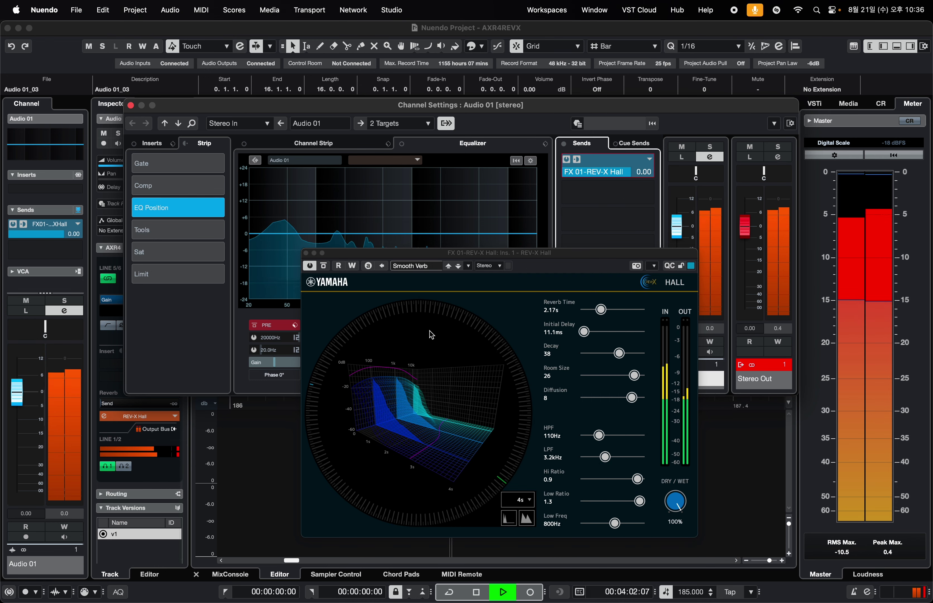
left_click(423, 268)
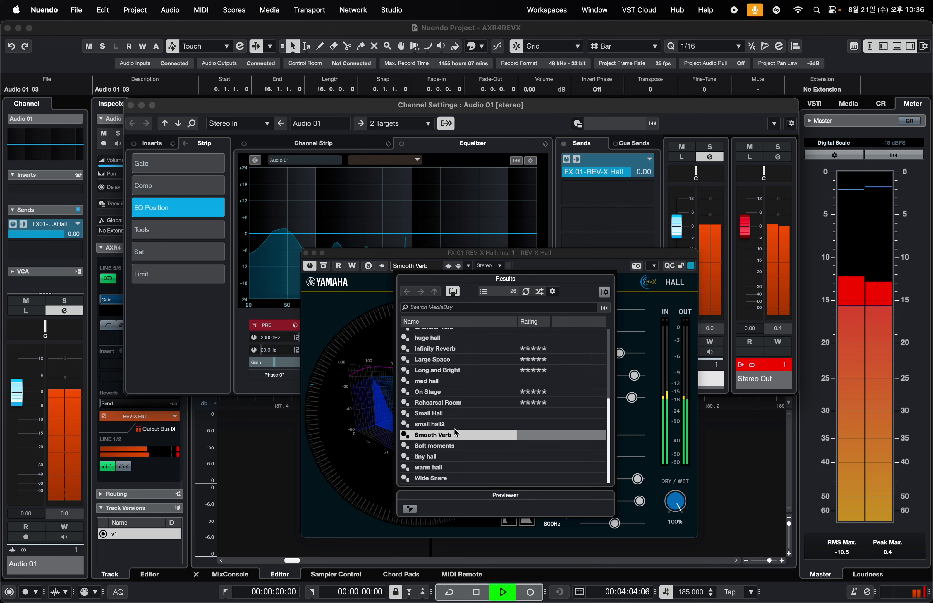
left_click(451, 447)
double_click(451, 448)
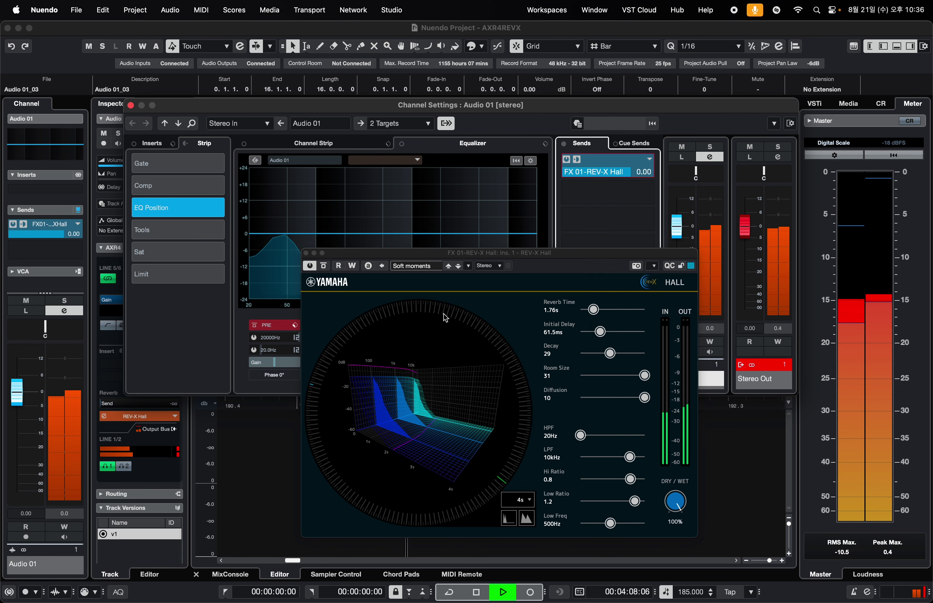
- Audition the tiny hall and warm hall presets in REV-X Hall, ending on the Wide Snare preset
left_click(425, 267)
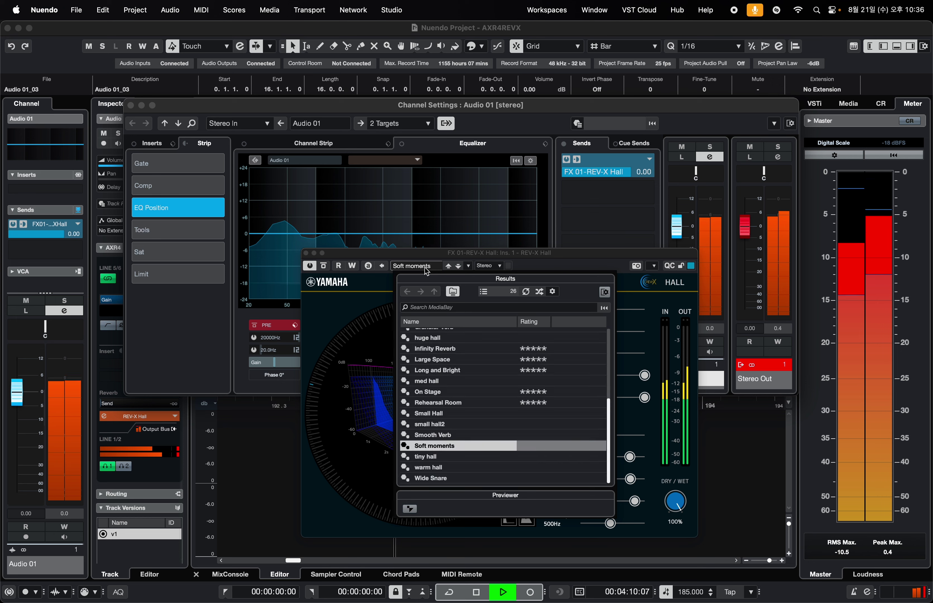
double_click(447, 457)
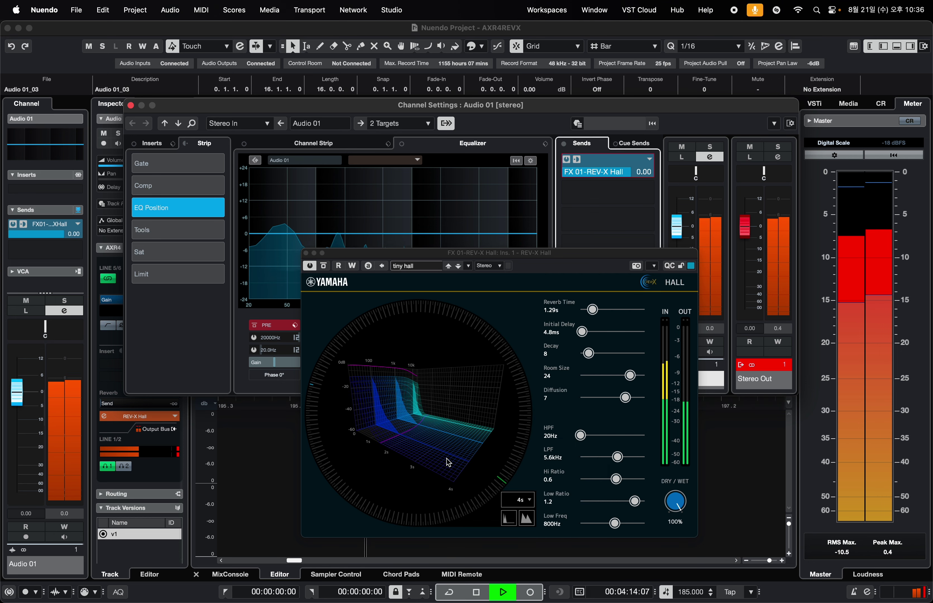
left_click(427, 267)
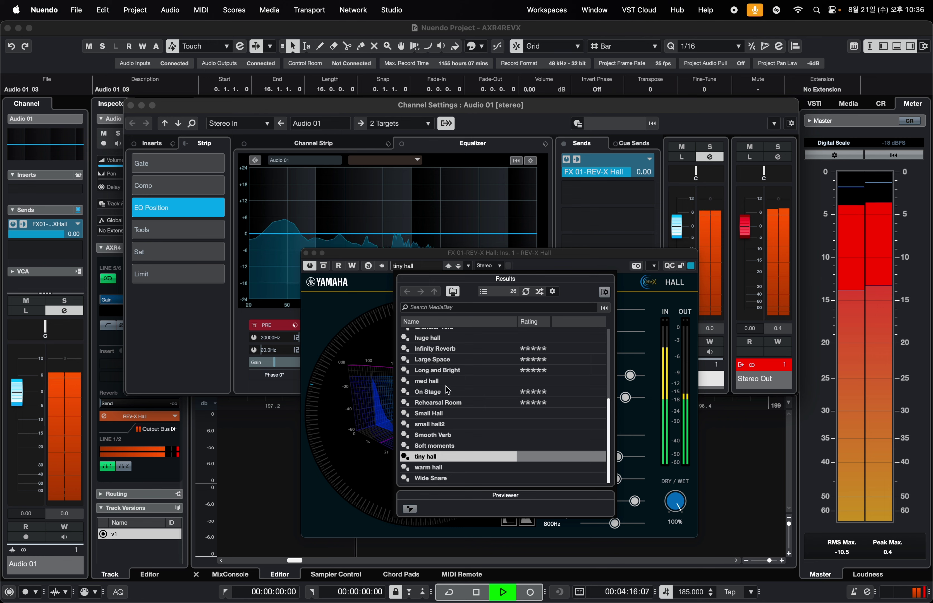
double_click(449, 468)
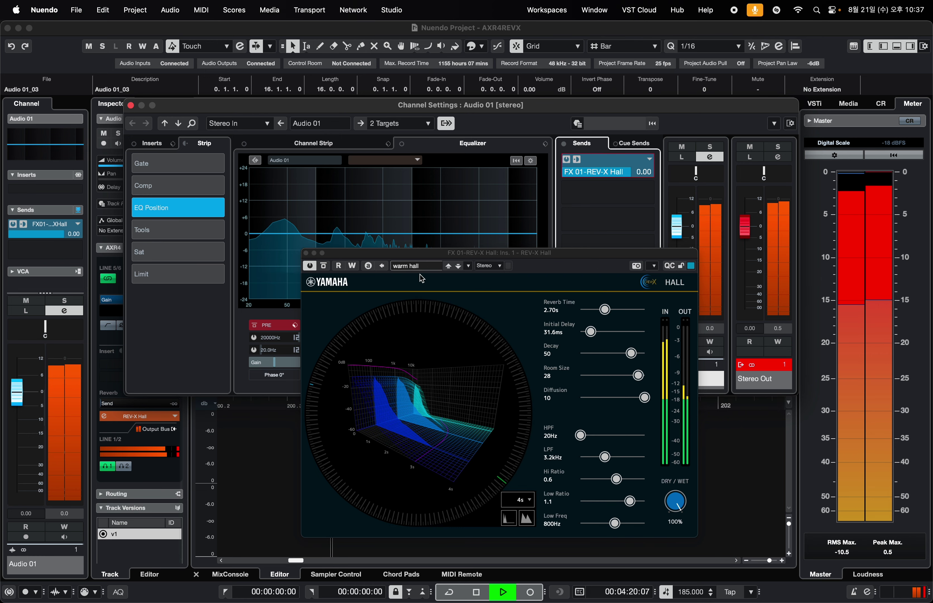
left_click(426, 270)
double_click(453, 478)
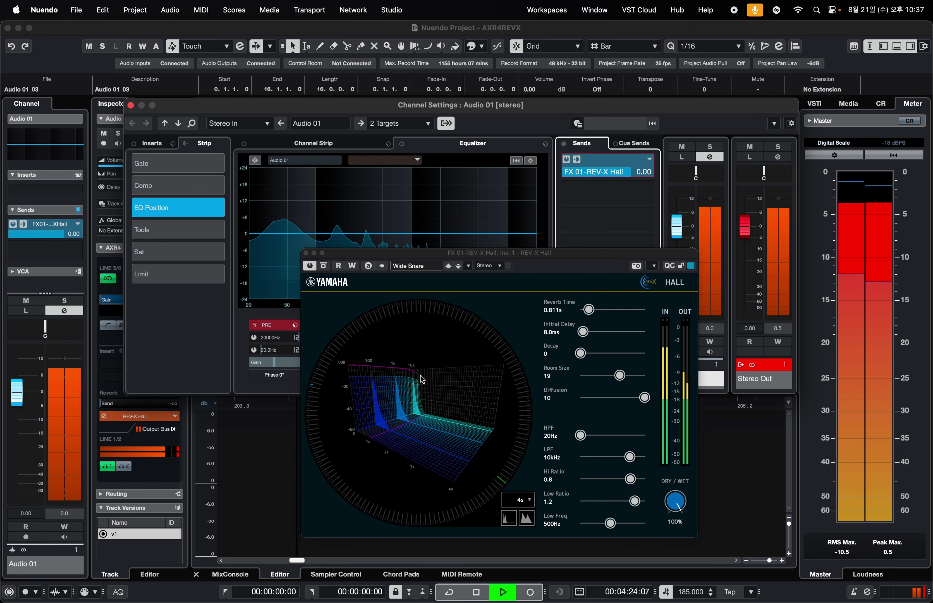
left_click(424, 267)
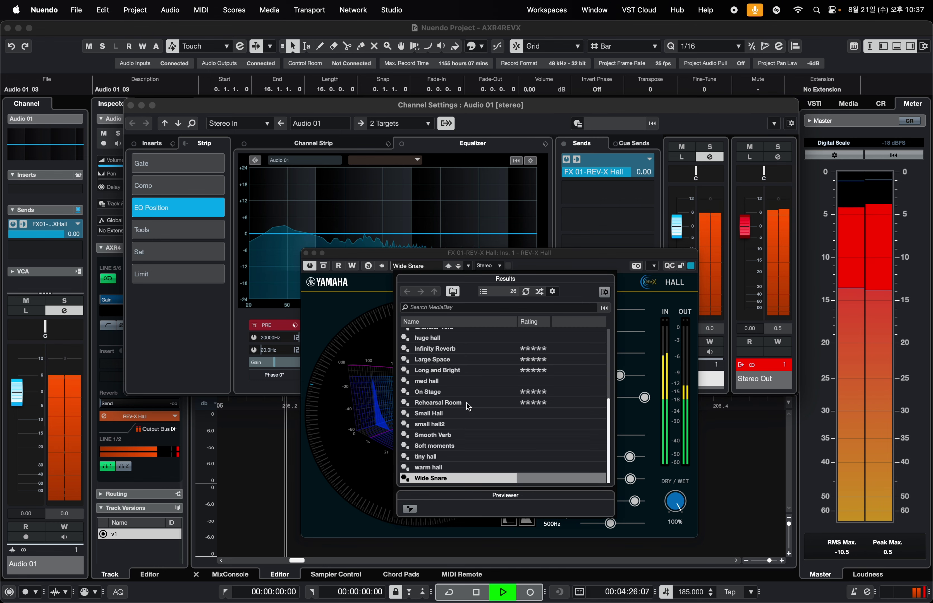
left_click(463, 263)
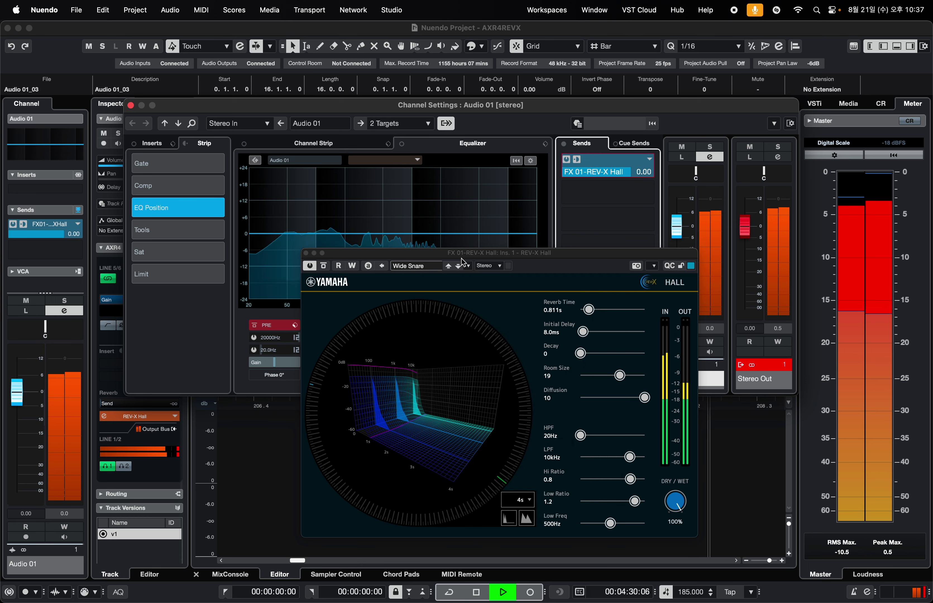
- Vary Audio 01's send level to FX 01-REV-X Hall during playback and reset it to 0
left_click_drag(598, 177, 622, 181)
double_click(625, 173)
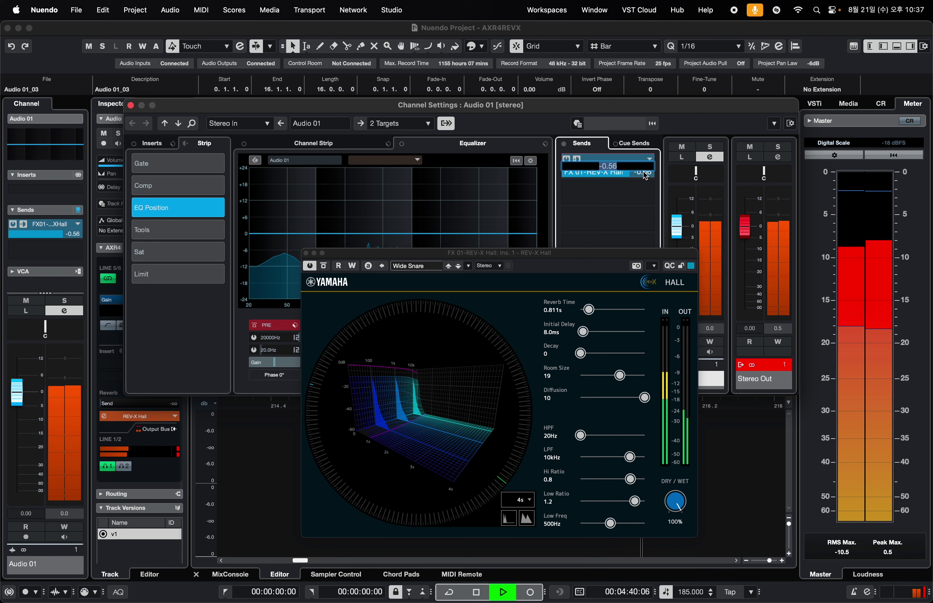
type("0")
key("Return")
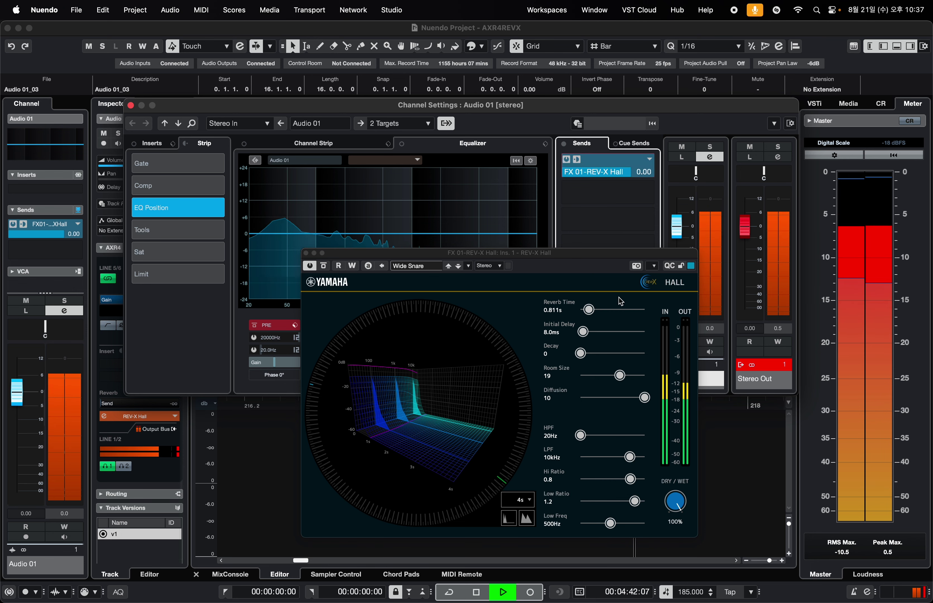
- Try the HPF in REV-X Hall, lower the Hi Ratio to 0.5, and stop playback
mouse_move(580, 435)
left_mouse_down()
mouse_move(654, 439)
mouse_move(579, 435)
left_mouse_up()
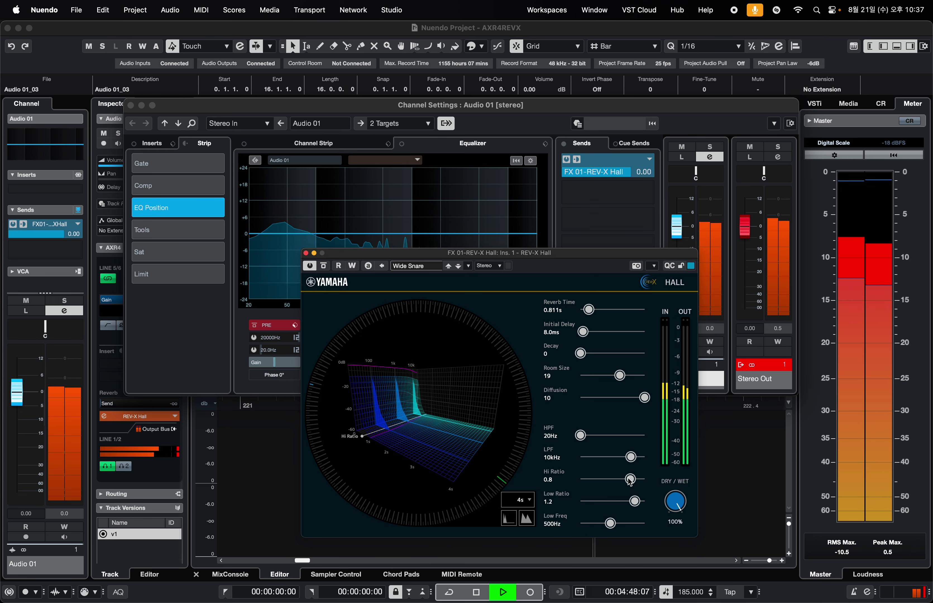
left_click_drag(630, 482, 609, 484)
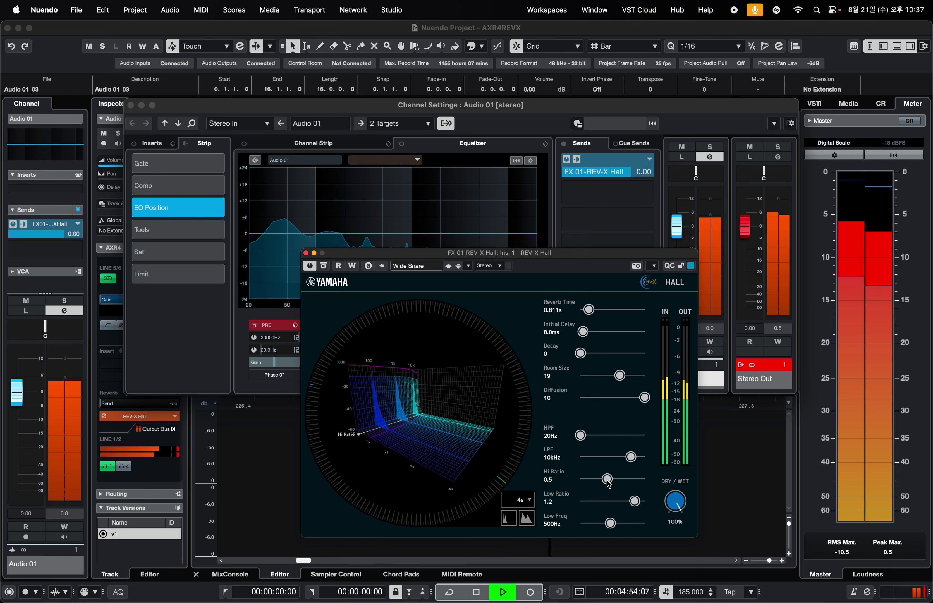
left_click(479, 593)
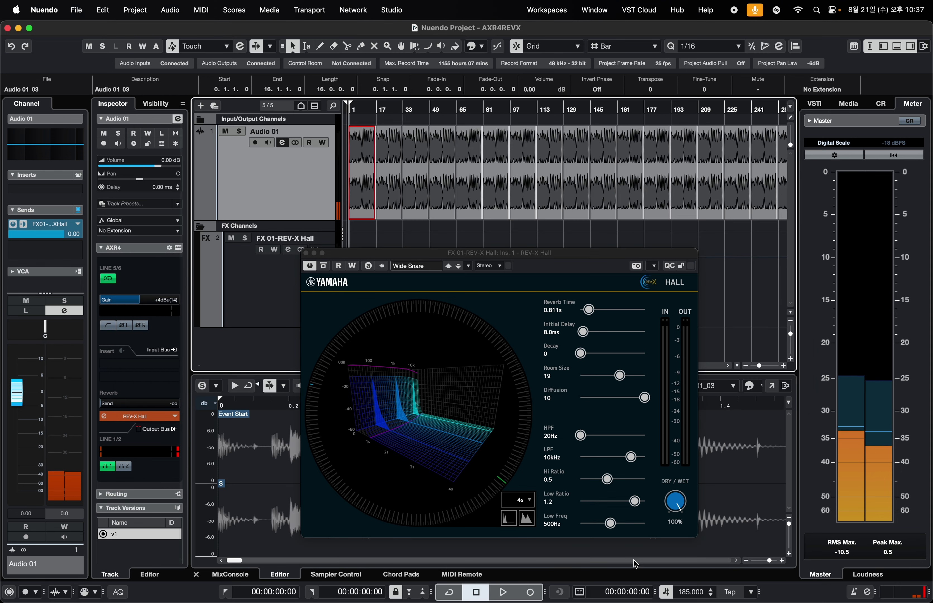
- Switch to WaveLab Pro 12, finish the running recording, and show the full waveform of the recorded file
mouse_move(647, 601)
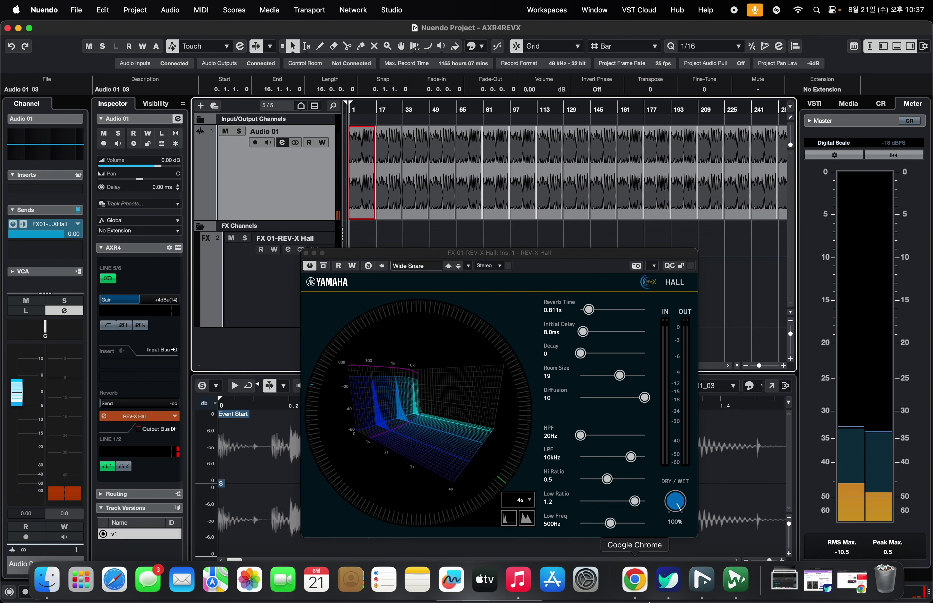
left_click(739, 584)
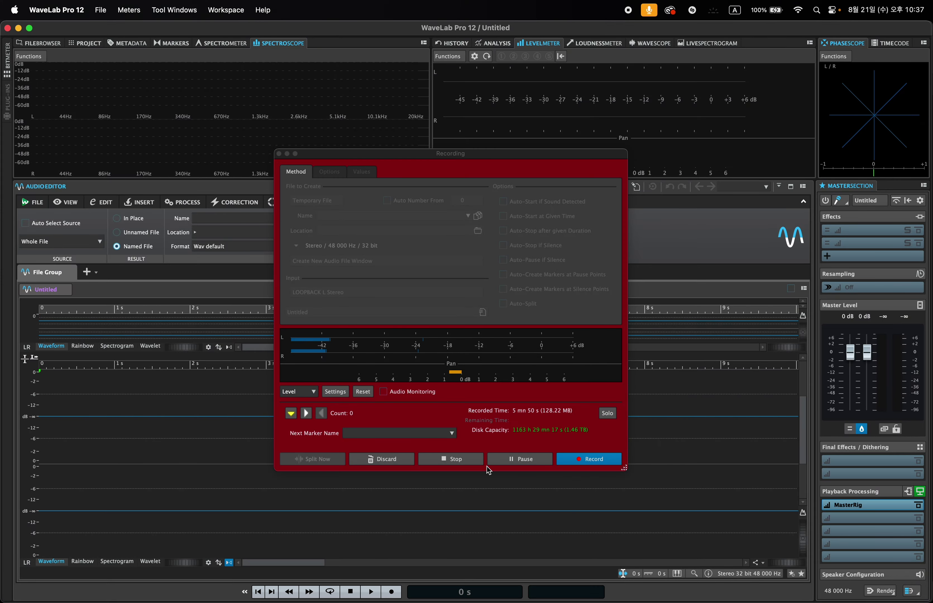
left_click(470, 459)
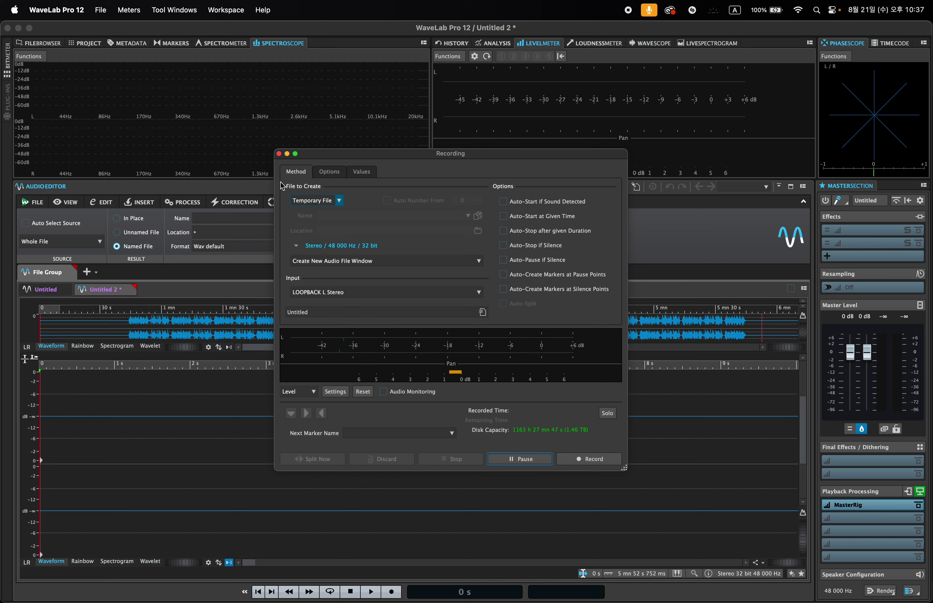
left_click(279, 154)
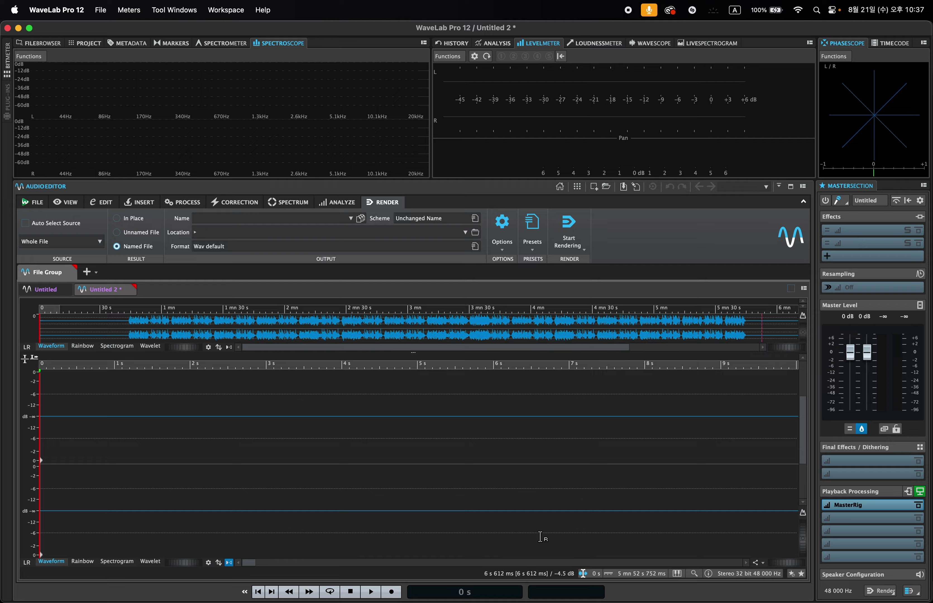
left_click_drag(796, 566, 708, 588)
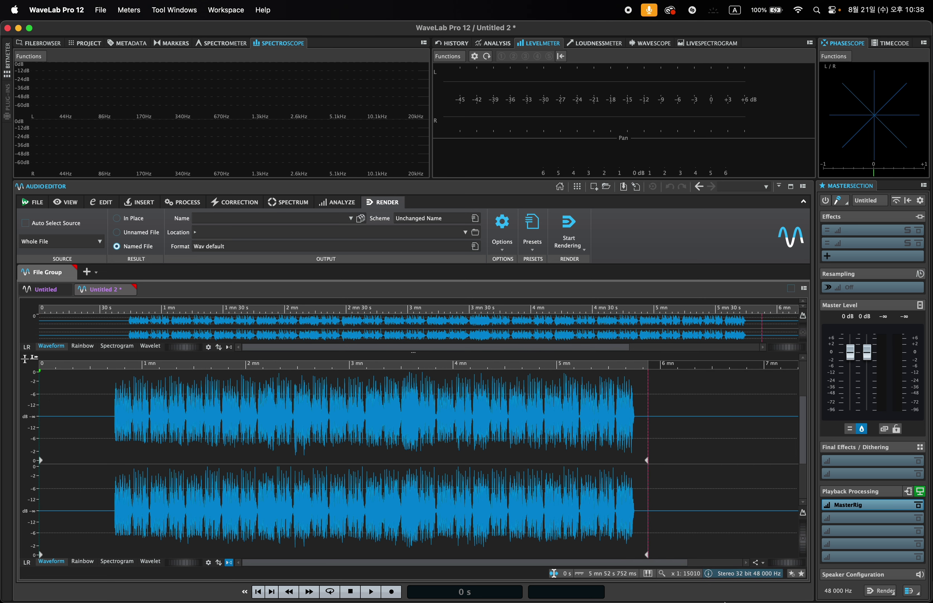
- Switch back to Nuendo and close the Audio 01 channel settings
mouse_move(725, 601)
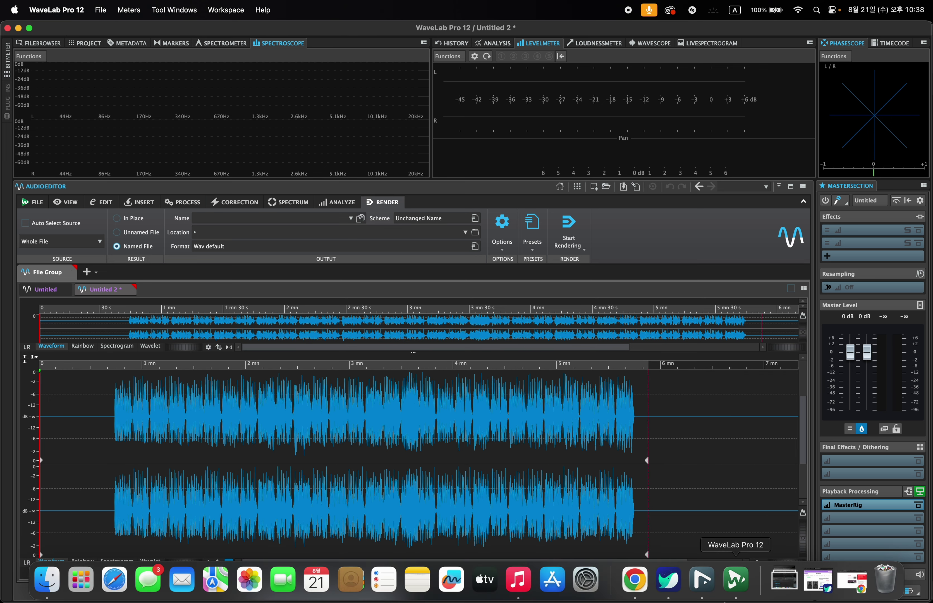
left_click(702, 581)
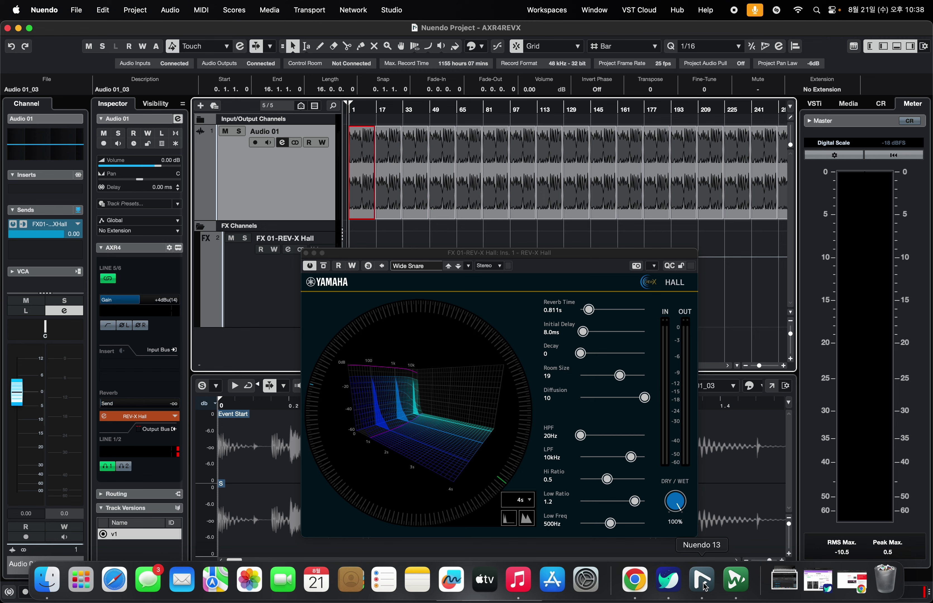
left_click(283, 143)
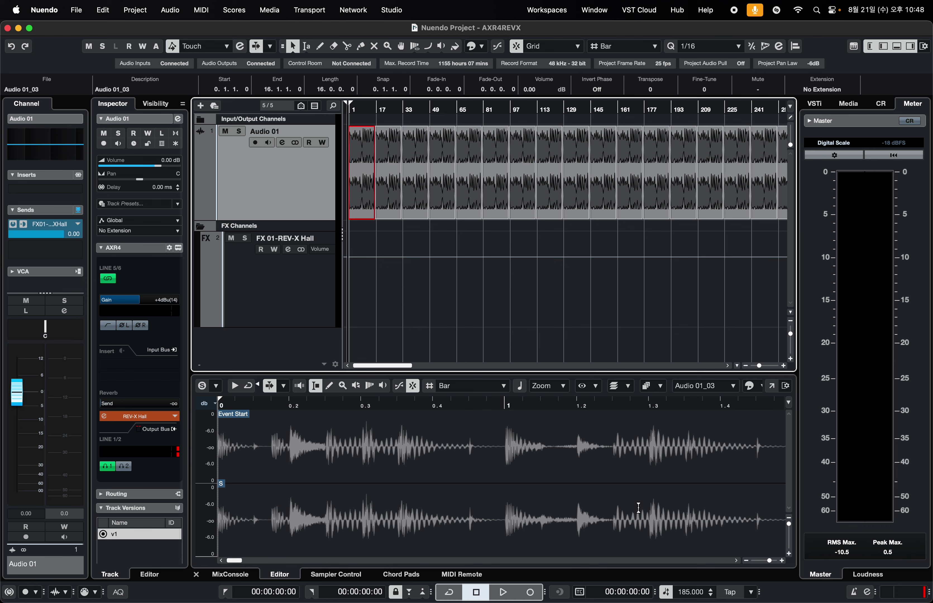
- Switch to WaveLab Pro 12, create a new audio file based on REVXhall, and start recording
mouse_move(686, 601)
left_click(736, 580)
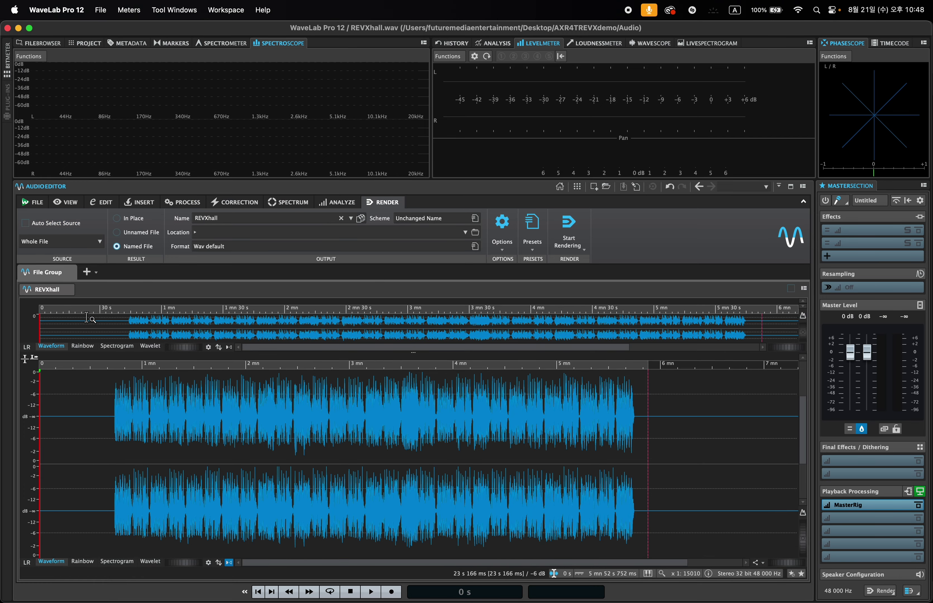
right_click(97, 293)
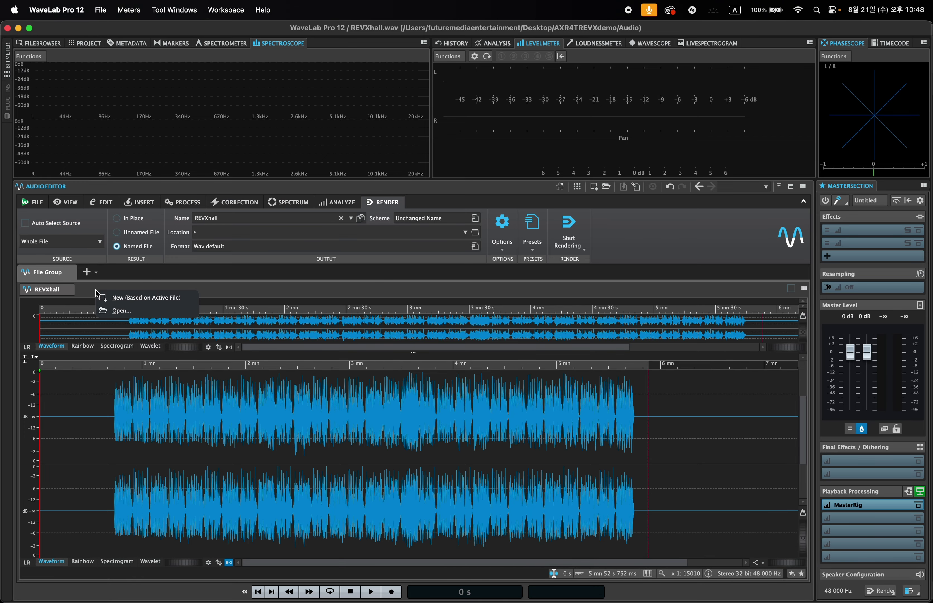
left_click(136, 301)
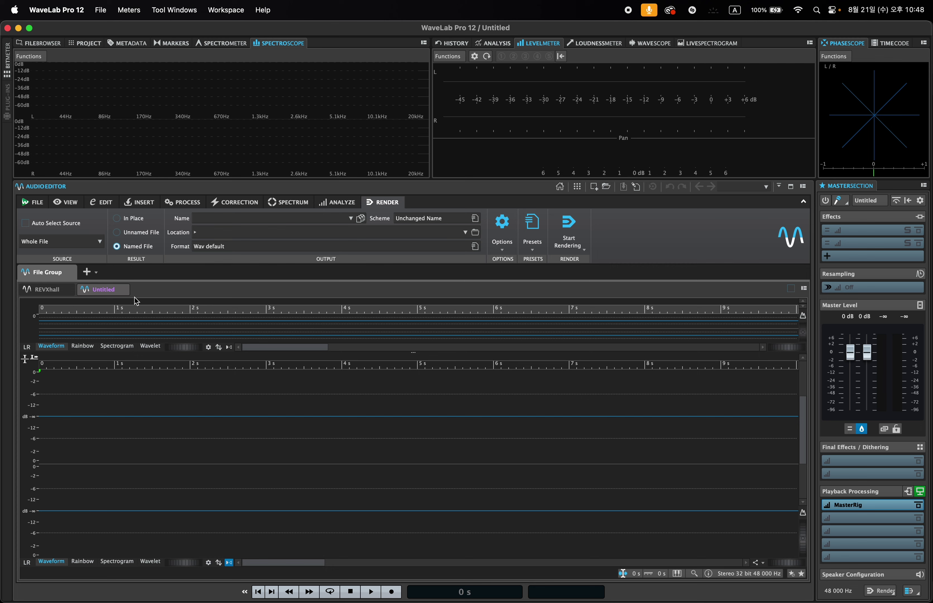
left_click(394, 592)
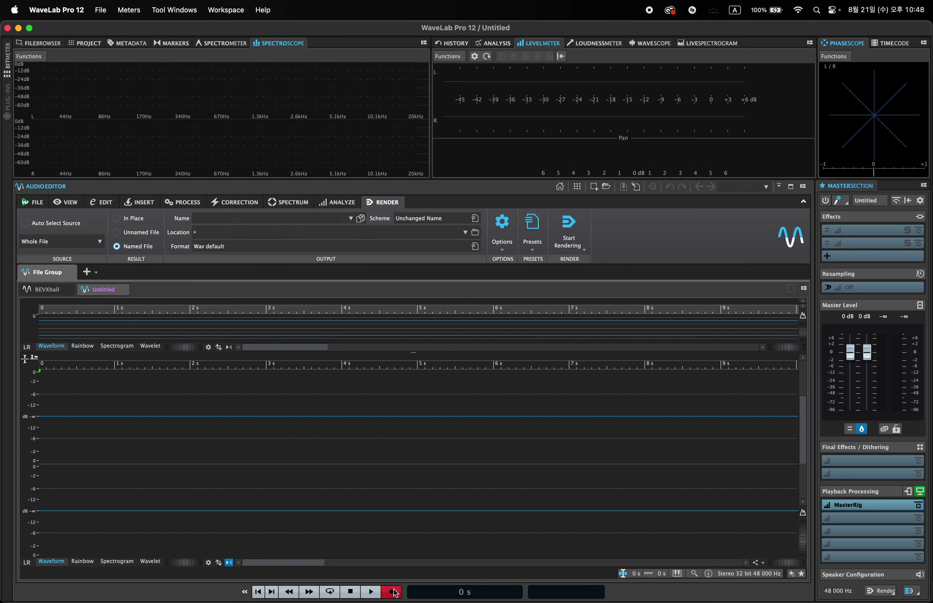
left_click(592, 464)
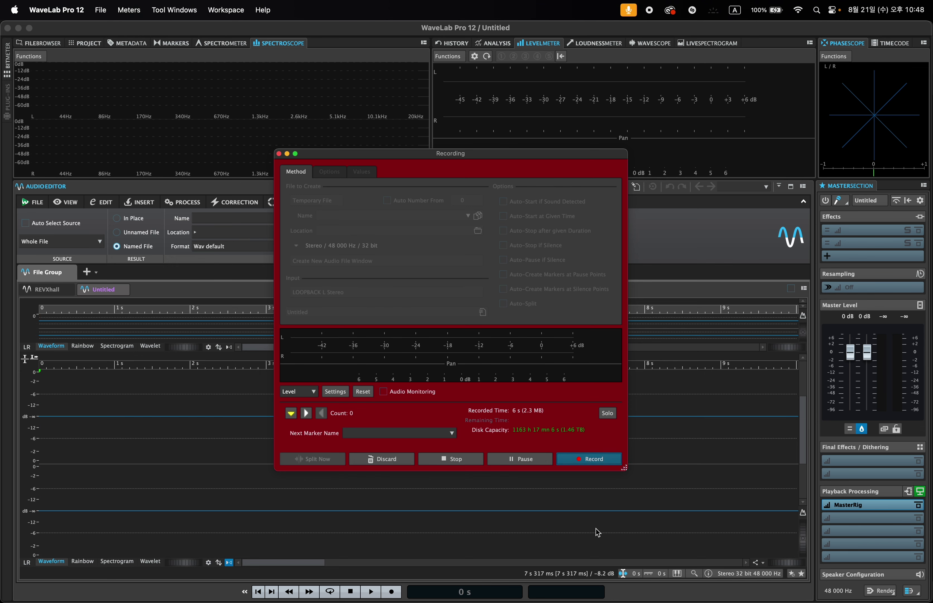
- Return to Nuendo and replace the REV-X Hall insert on the FX 01 channel with REV-X Plate
left_click(702, 584)
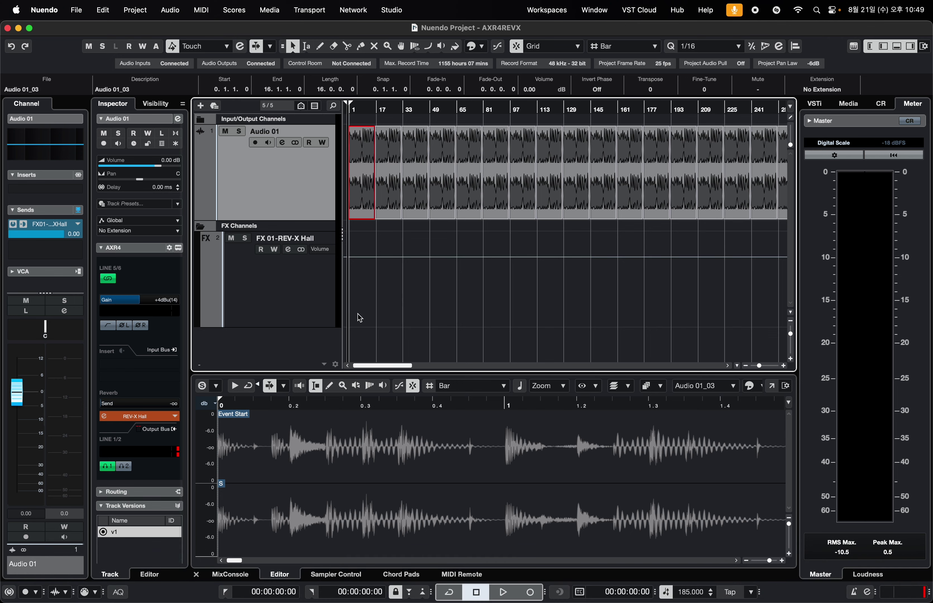
left_click(295, 303)
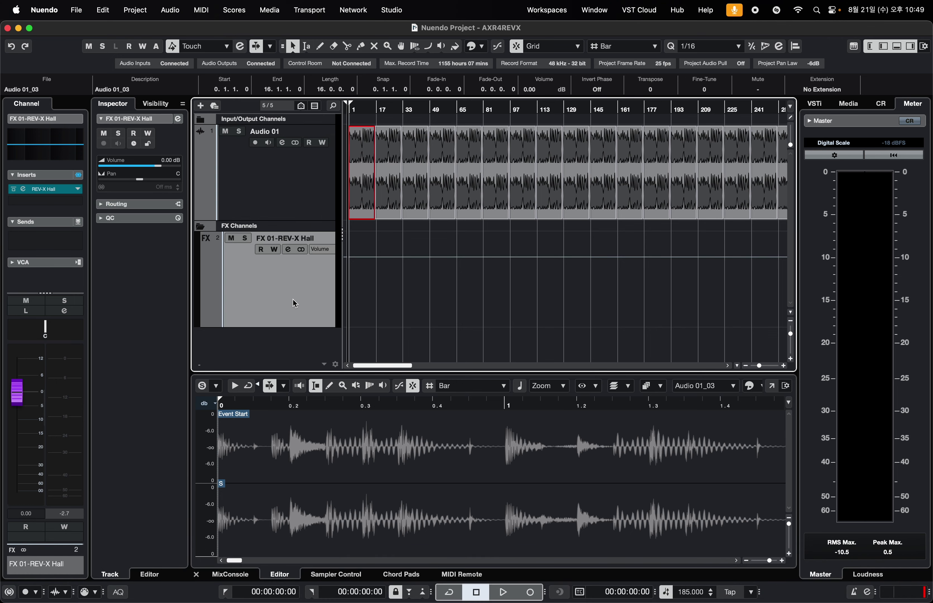
left_click(79, 191)
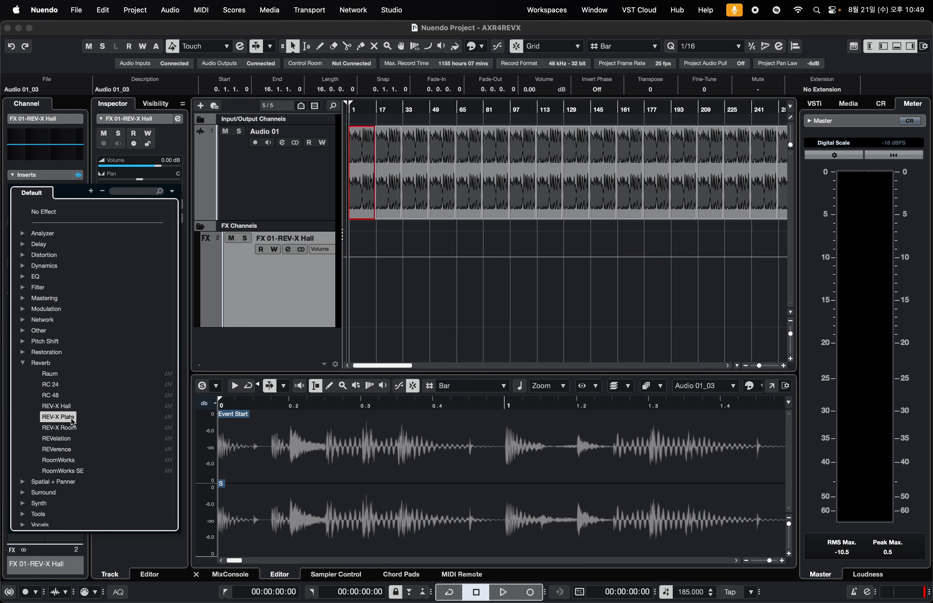
left_click(58, 417)
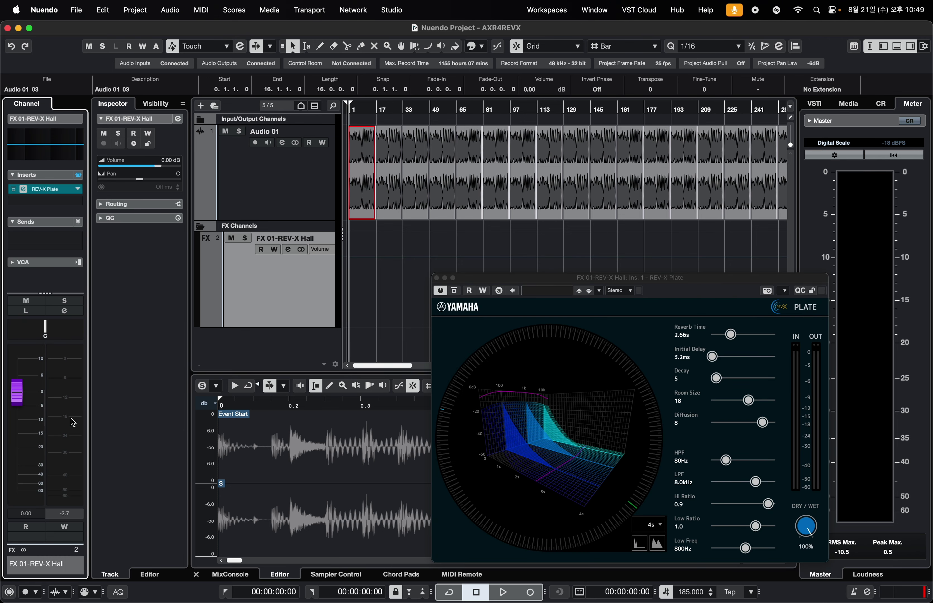
- Load the Ballad Piano preset in REV-X Plate and start playback with Audio 01's channel settings open
left_click(552, 294)
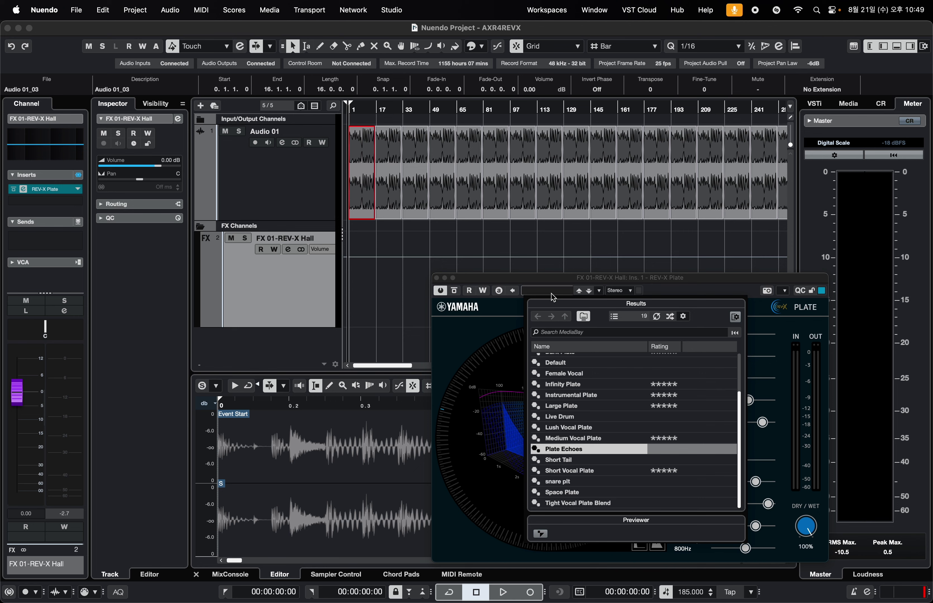
scroll(606, 395, "up", 3)
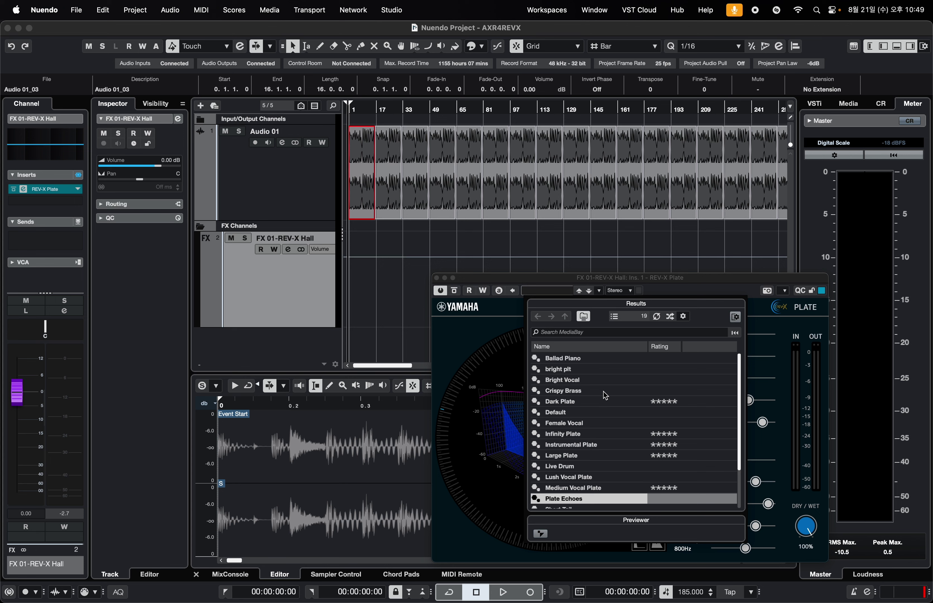
left_click(578, 359)
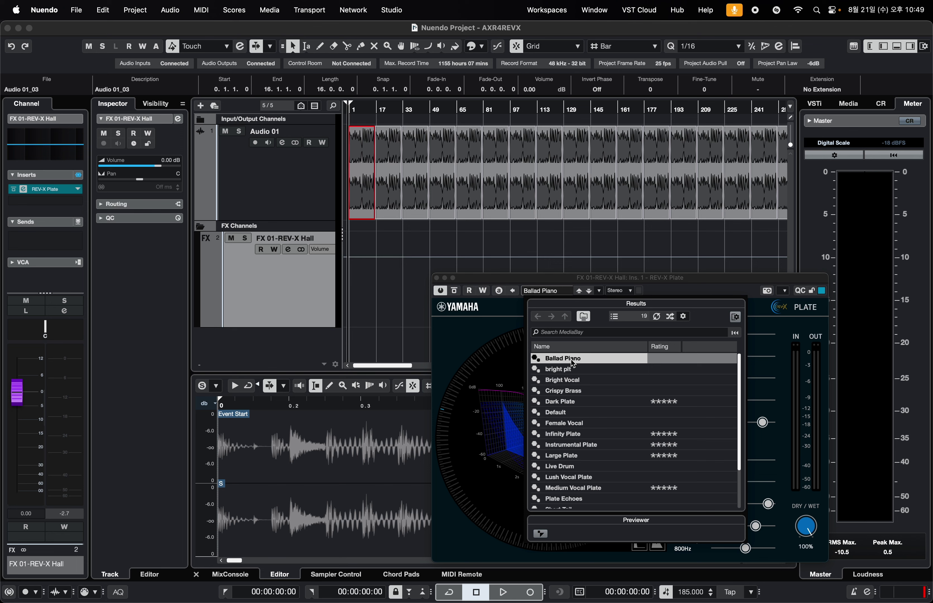
left_click(569, 281)
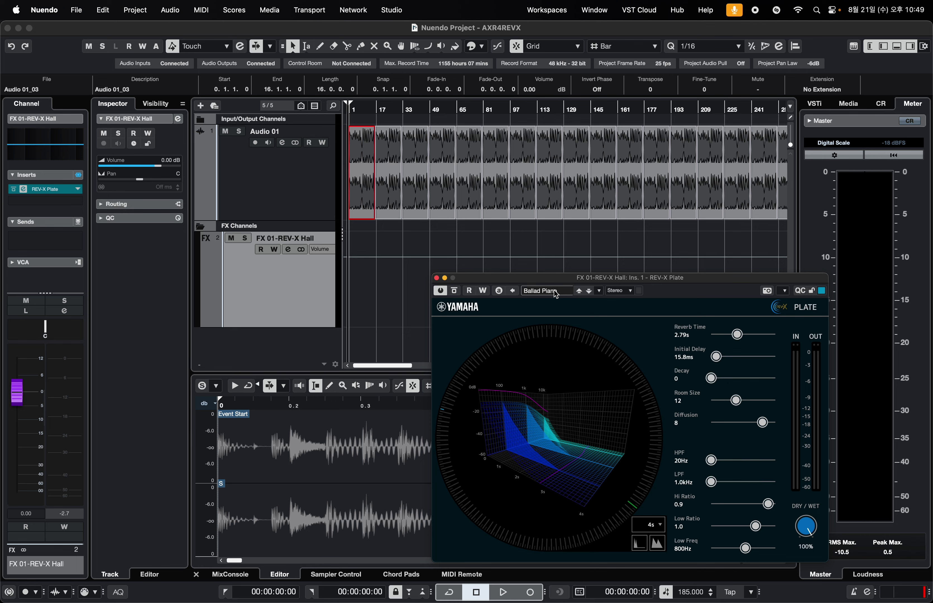
left_click(285, 145)
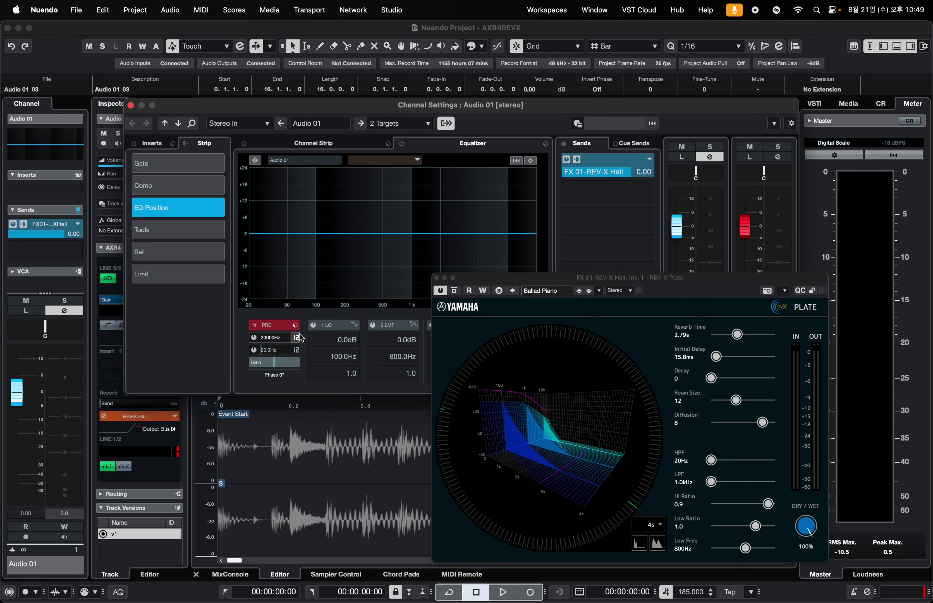
left_click(503, 592)
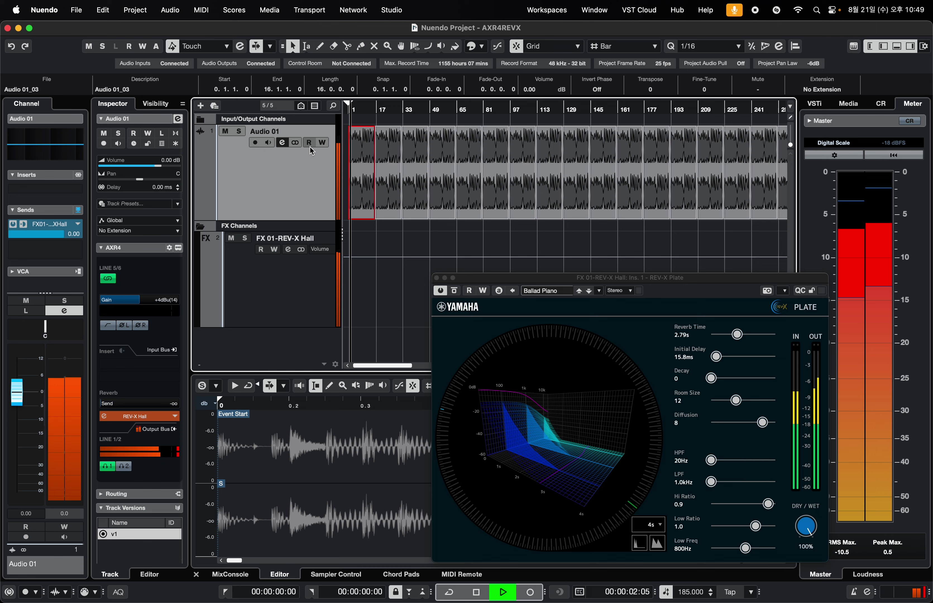
- In Audio 01's channel settings, vary the send level to FX 01-REV-X Hall, reset it to 0, and reposition the REV-X Plate window
left_click(283, 144)
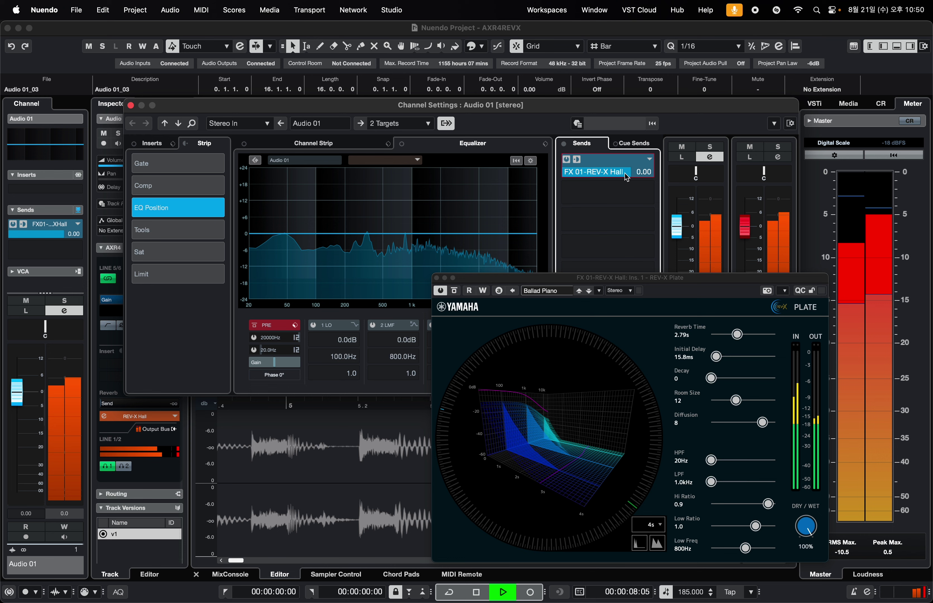
mouse_move(626, 178)
left_mouse_down()
mouse_move(565, 180)
mouse_move(644, 178)
left_mouse_up()
left_click(643, 179, "super")
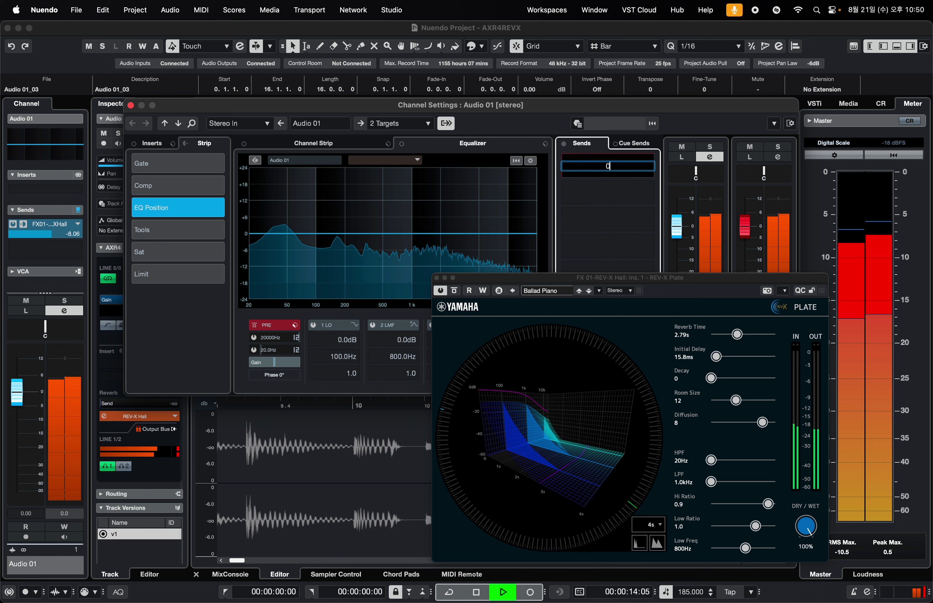
left_click_drag(663, 283, 629, 267)
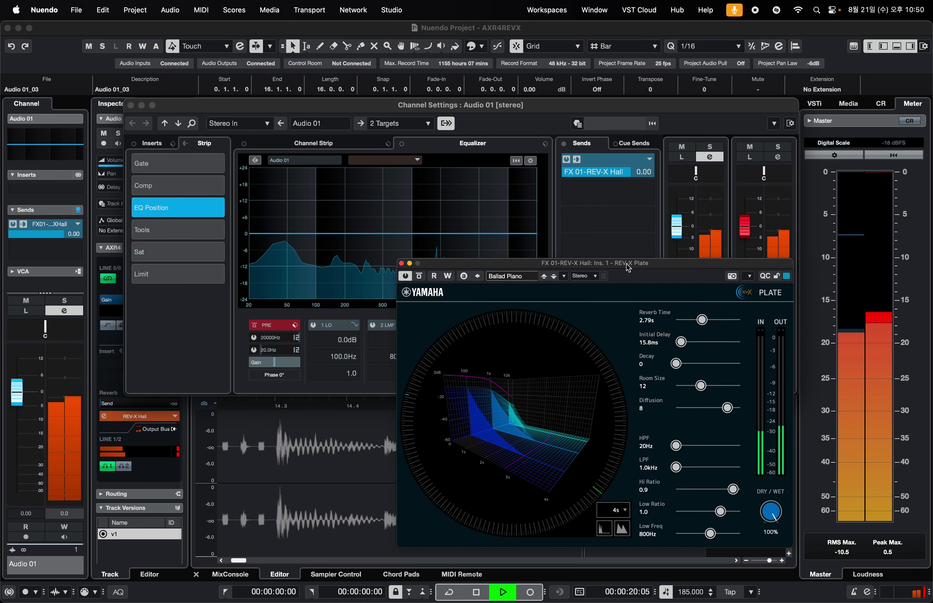
- Audition the REV-X Plate presets bright plt, Bright Vocal and Crispy Brass in turn while the track plays
left_click(509, 276)
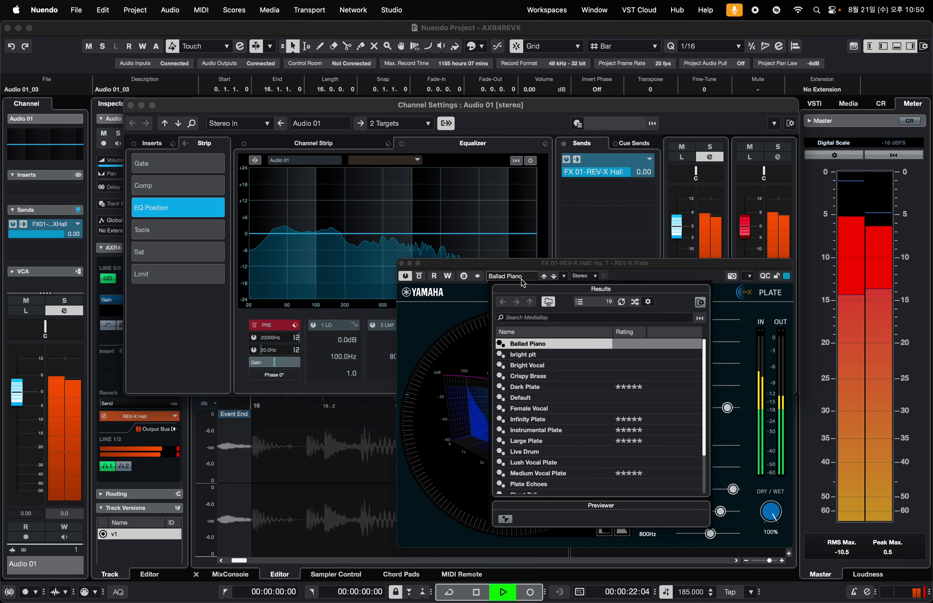
double_click(530, 355)
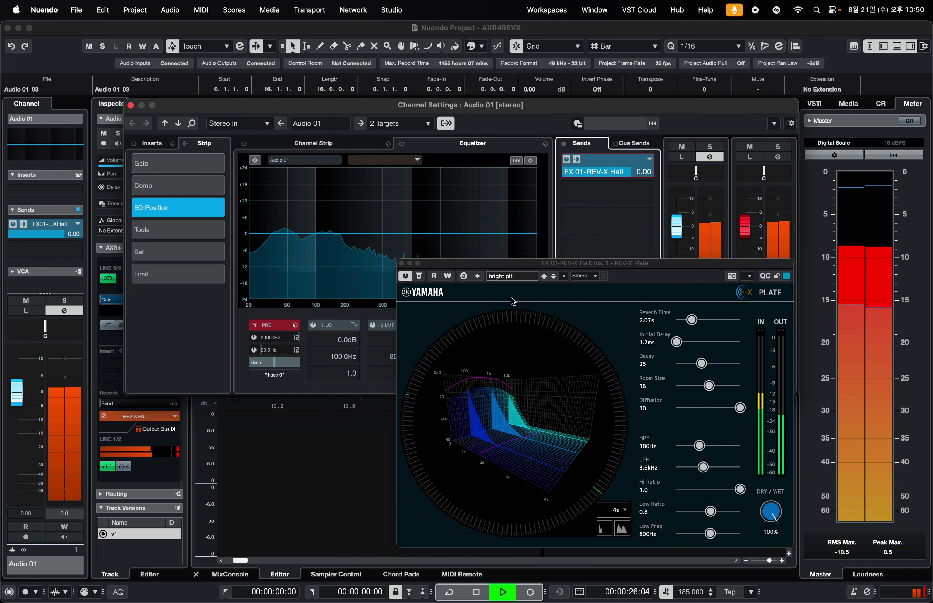
left_click(515, 277)
double_click(532, 366)
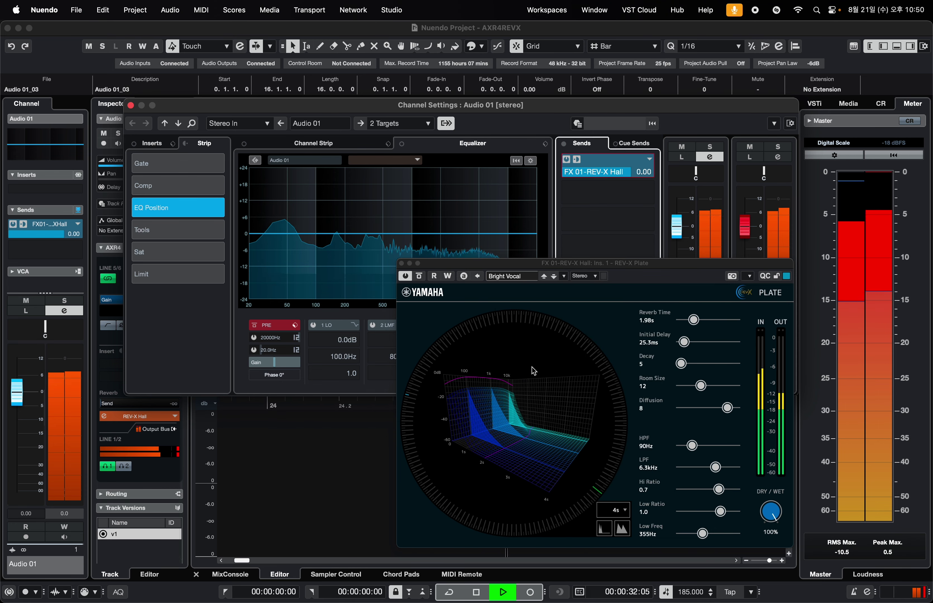
left_click(525, 277)
left_click(538, 377)
double_click(538, 377)
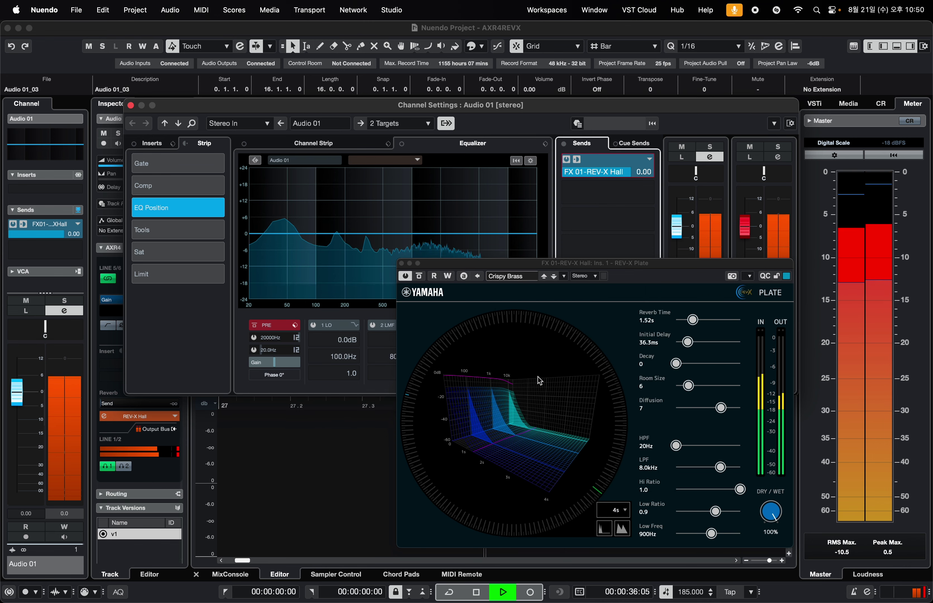
- Load the Dark Plate preset and lengthen its reverb time to about 7.63 s
left_click(520, 280)
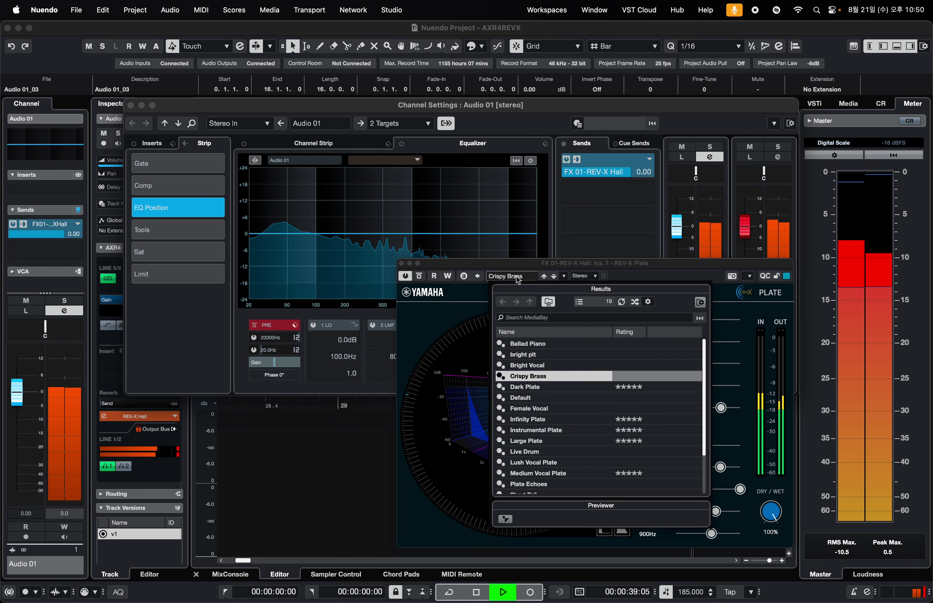
double_click(532, 389)
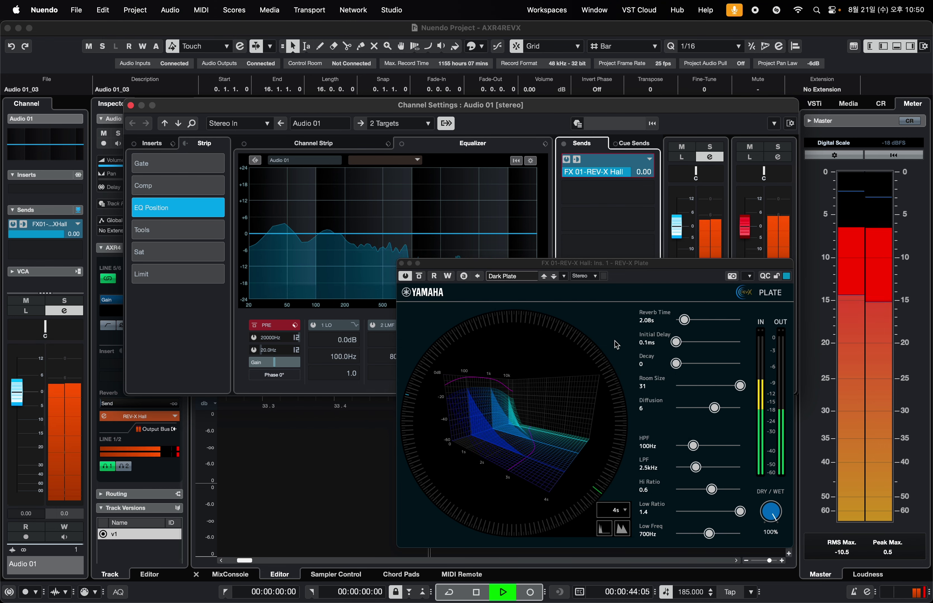
left_click_drag(685, 322, 716, 326)
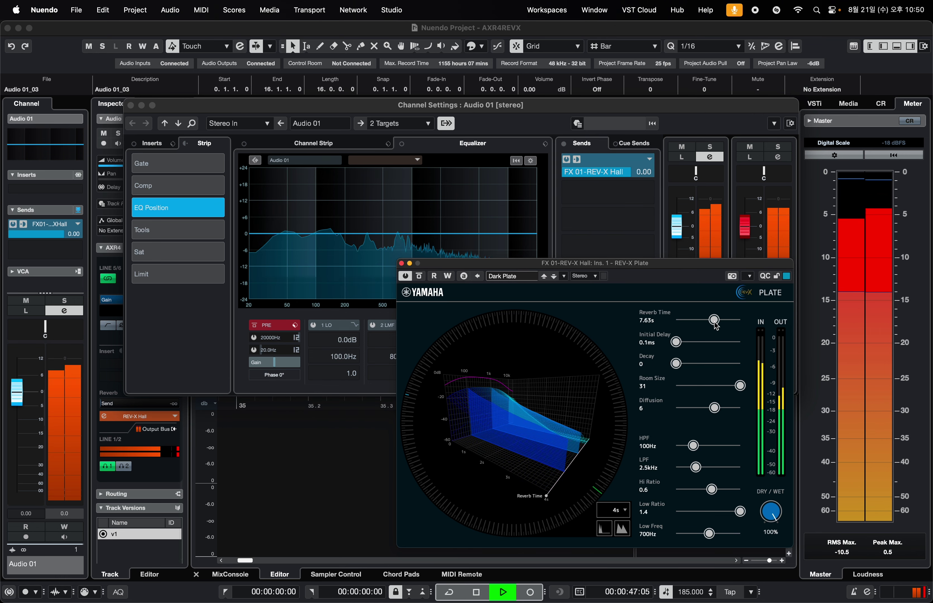
- Audition the REV-X Plate presets Default, Female Vocal and Infinity Plate in turn during playback
left_click(514, 276)
double_click(526, 397)
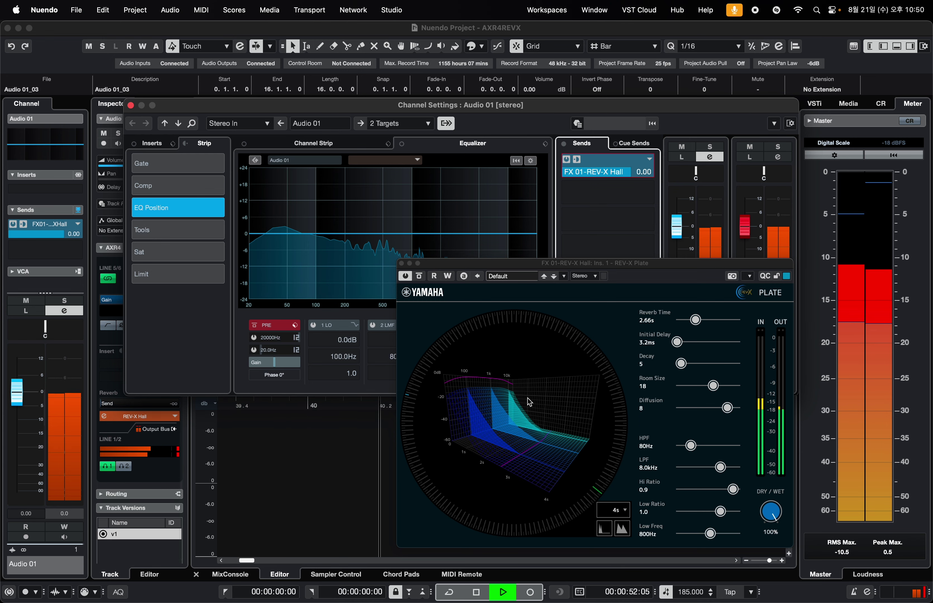
left_click(514, 276)
double_click(539, 408)
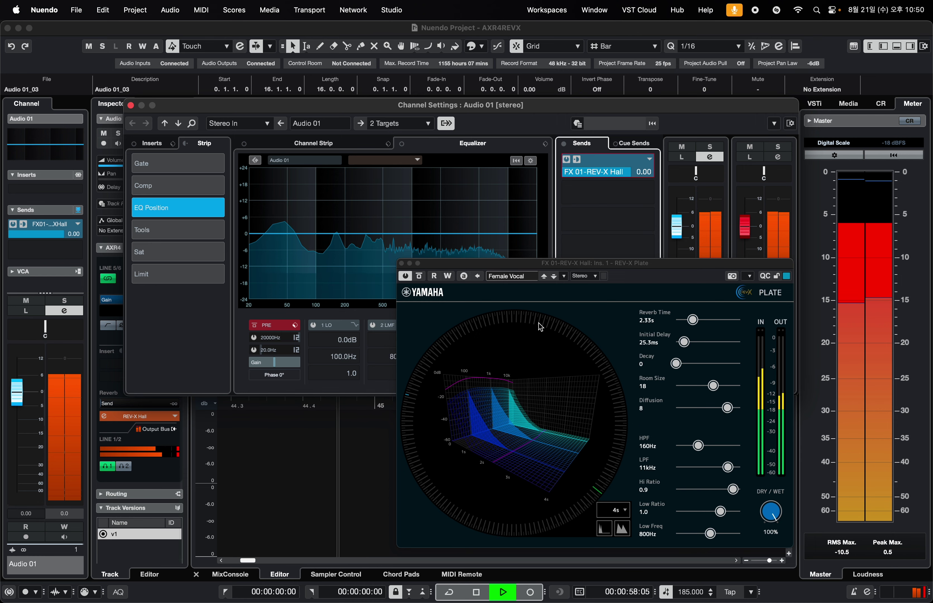
left_click(512, 277)
double_click(542, 419)
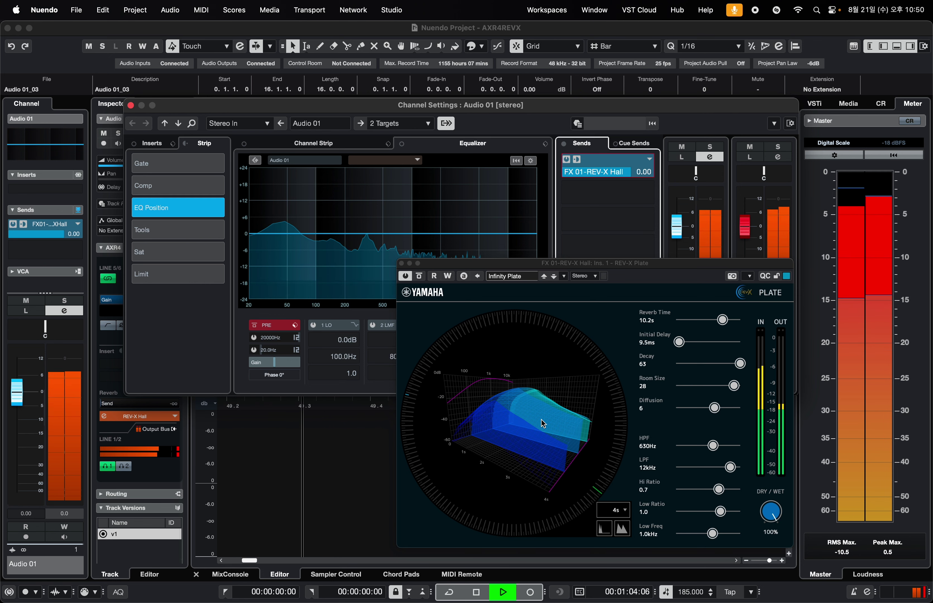
- Audition the REV-X Plate presets Instrumental Plate, Large Plate and Live Drum in turn during playback
left_click(514, 276)
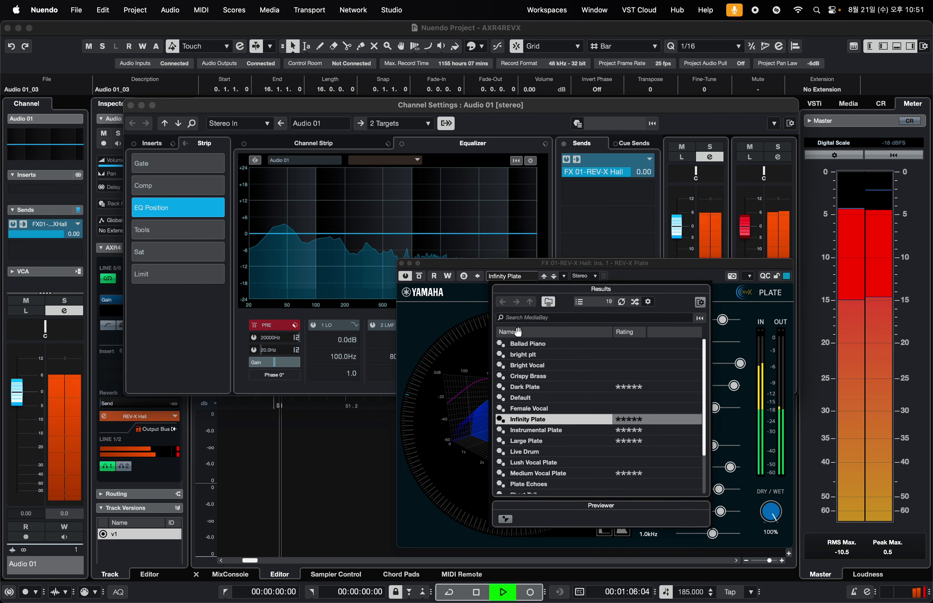
double_click(540, 431)
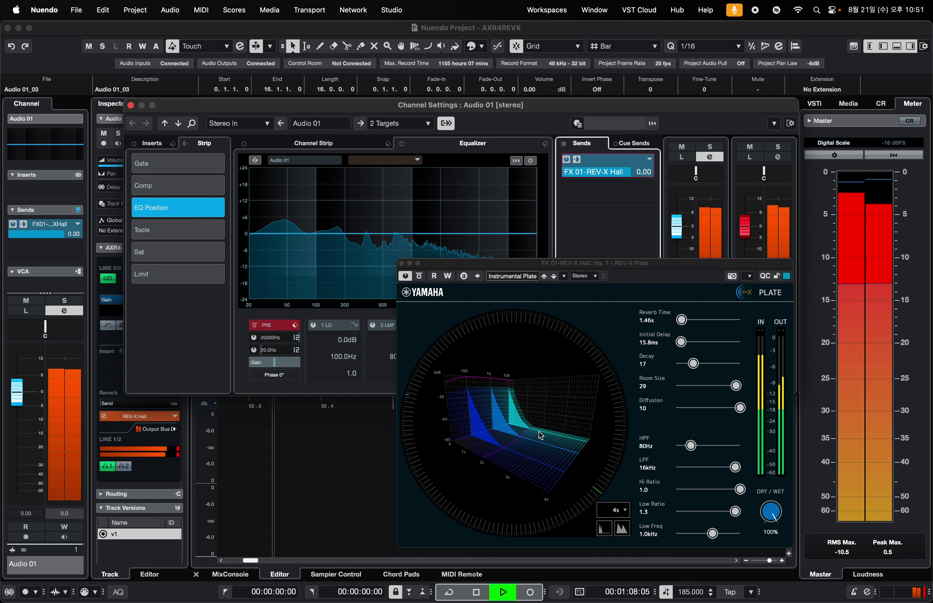
left_click(506, 278)
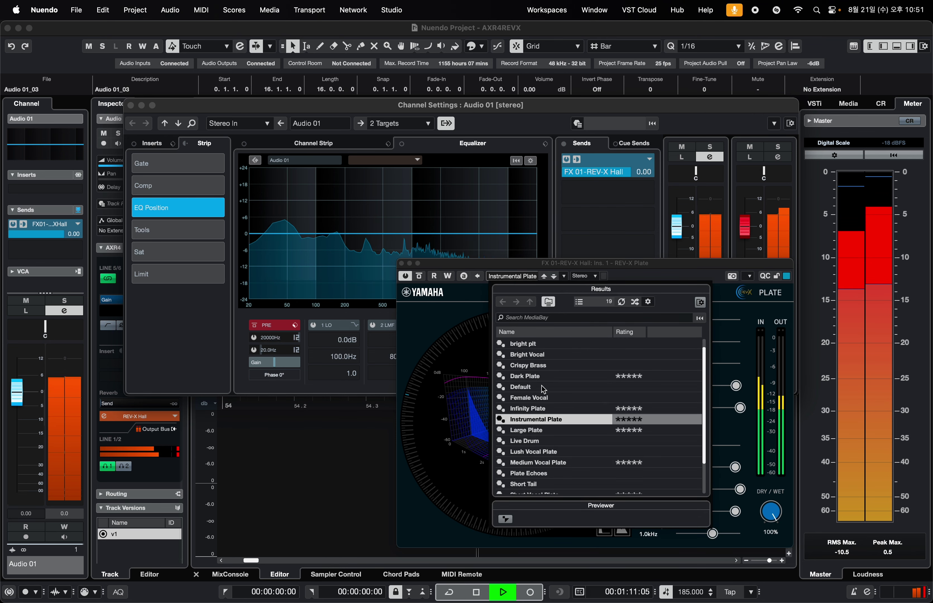
double_click(536, 430)
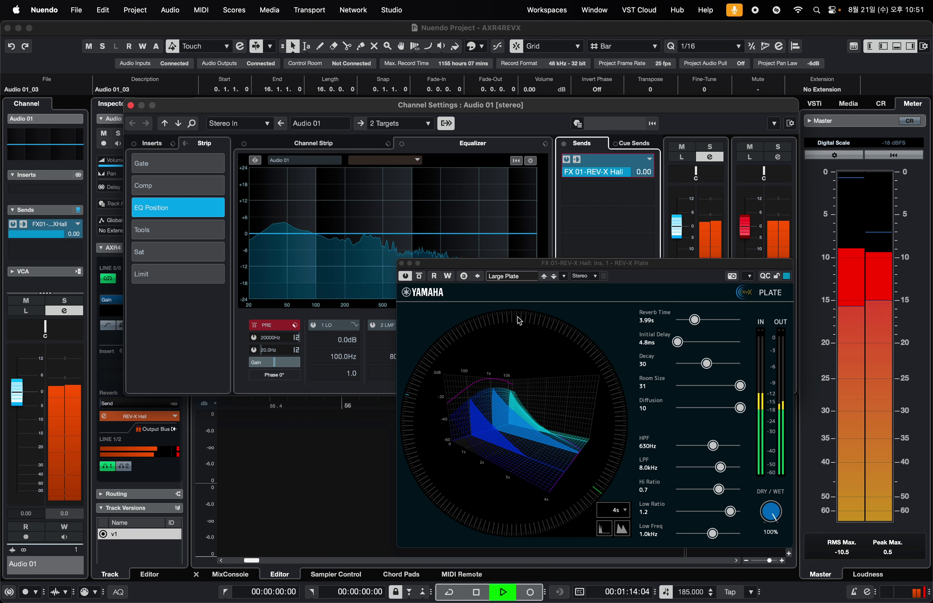
left_click(517, 279)
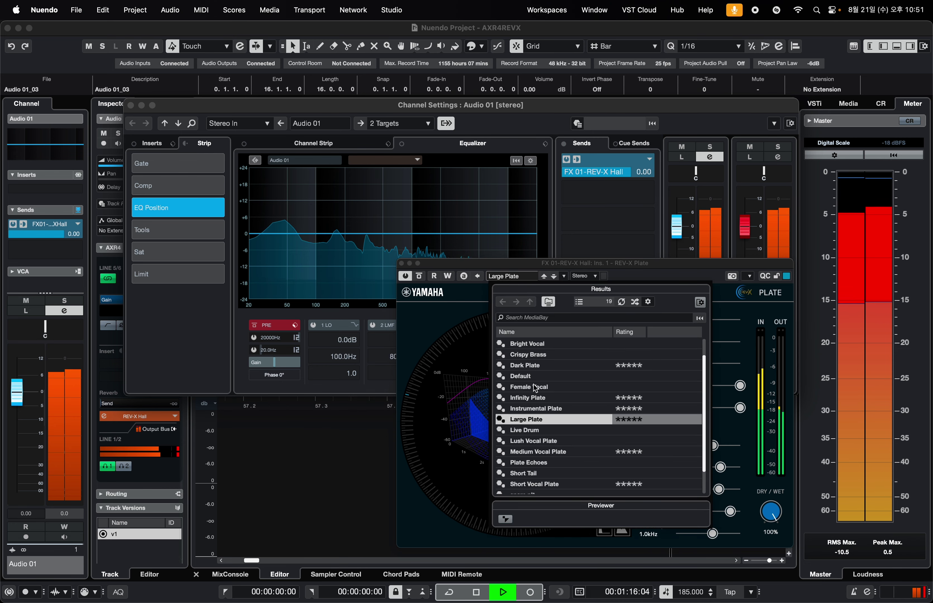
double_click(532, 430)
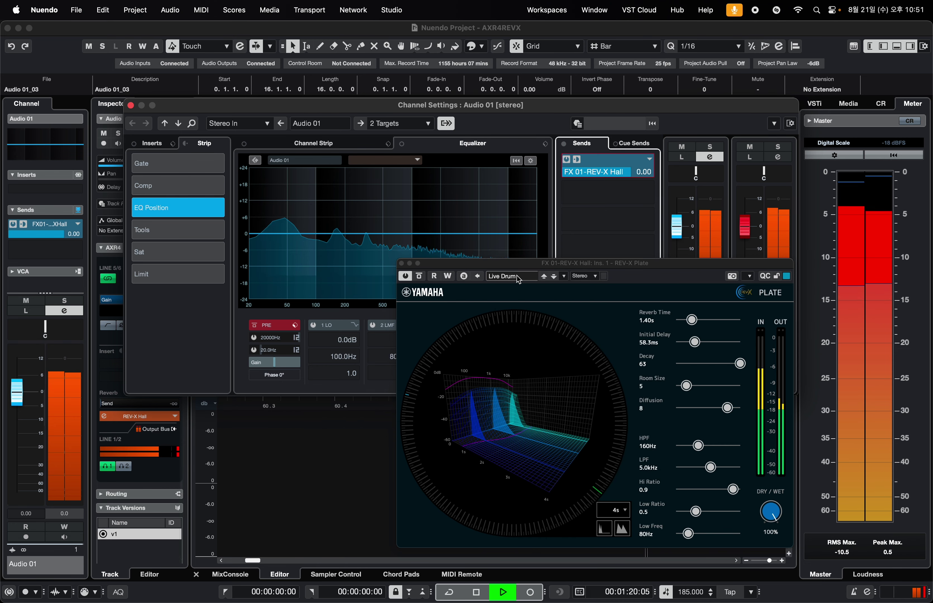
- Audition the REV-X Plate presets Lush Vocal Plate, Medium Vocal Plate and Plate Echoes in turn during playback
left_click(518, 279)
left_click(541, 431)
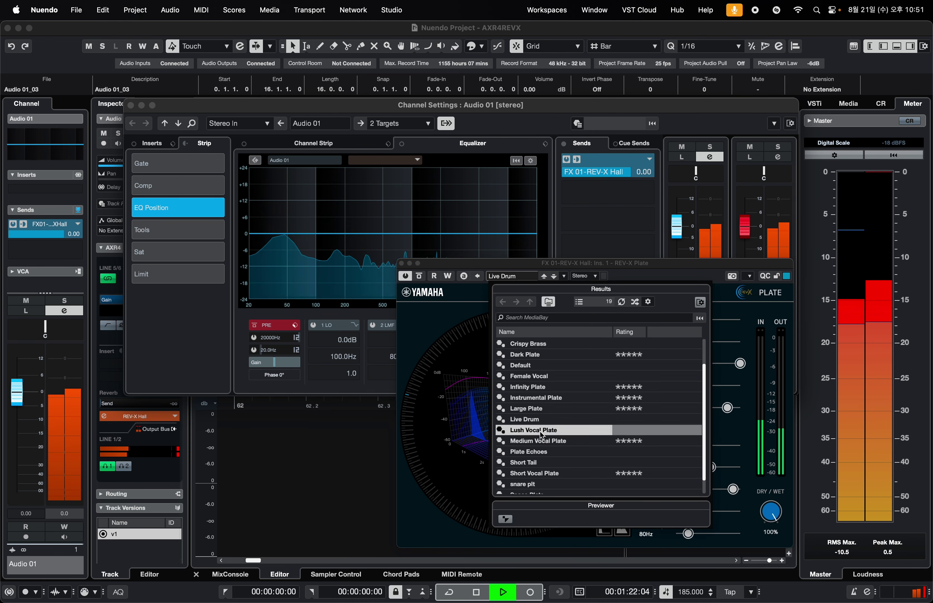
double_click(541, 431)
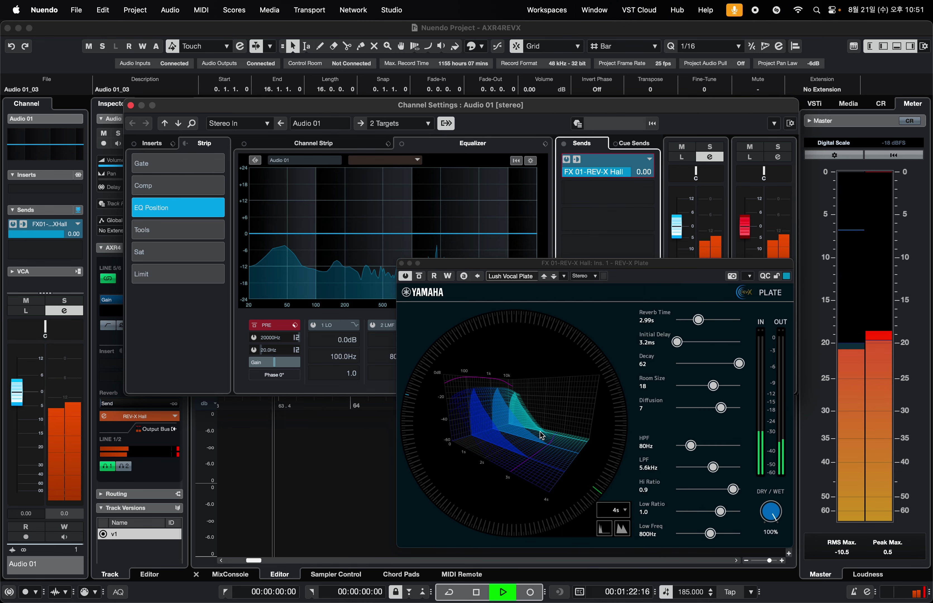
left_click(536, 277)
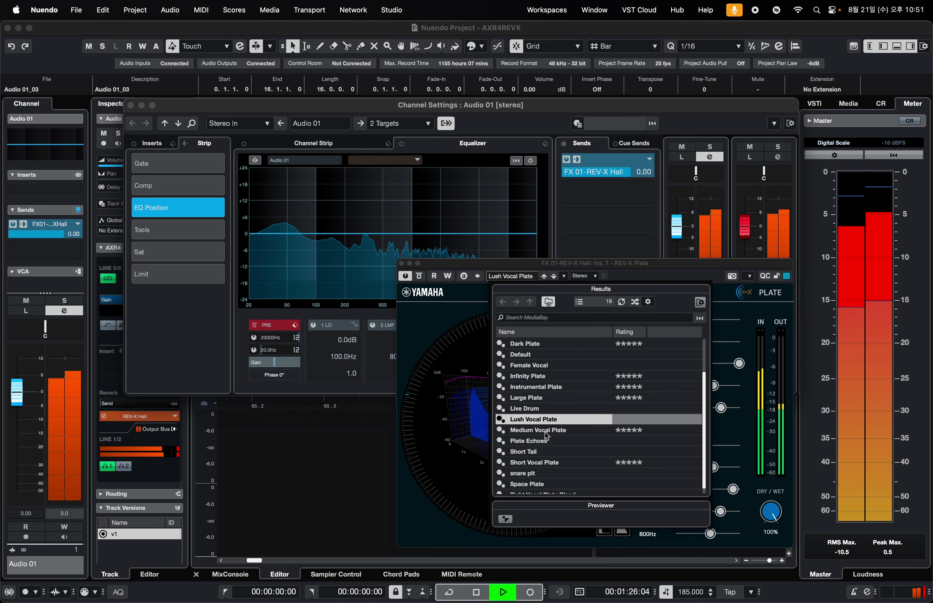
double_click(544, 431)
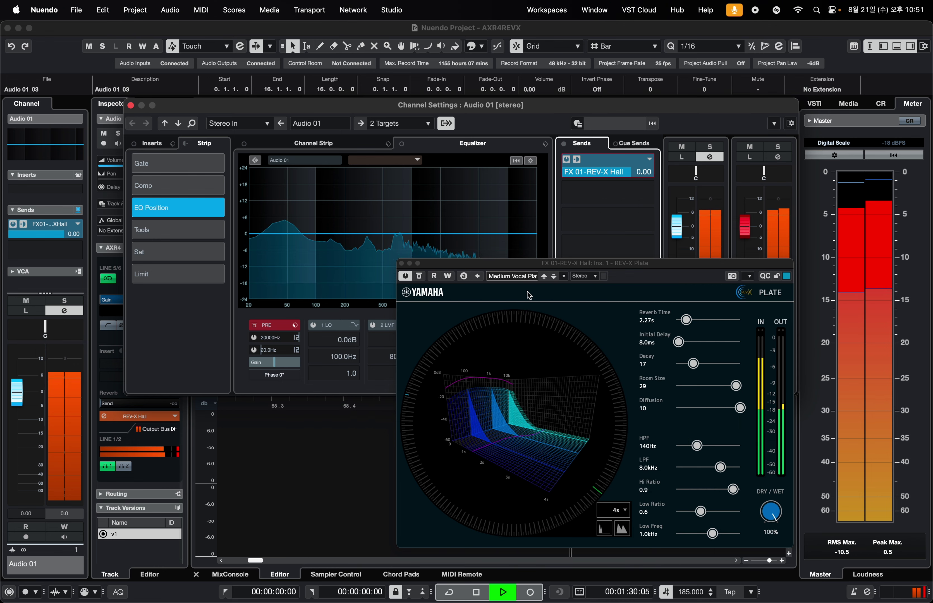
left_click(521, 279)
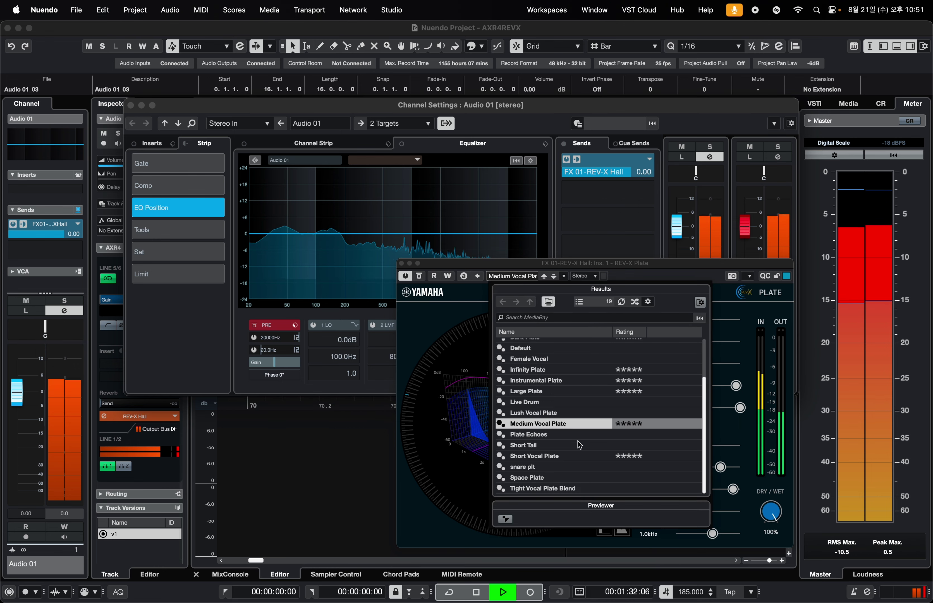
double_click(544, 435)
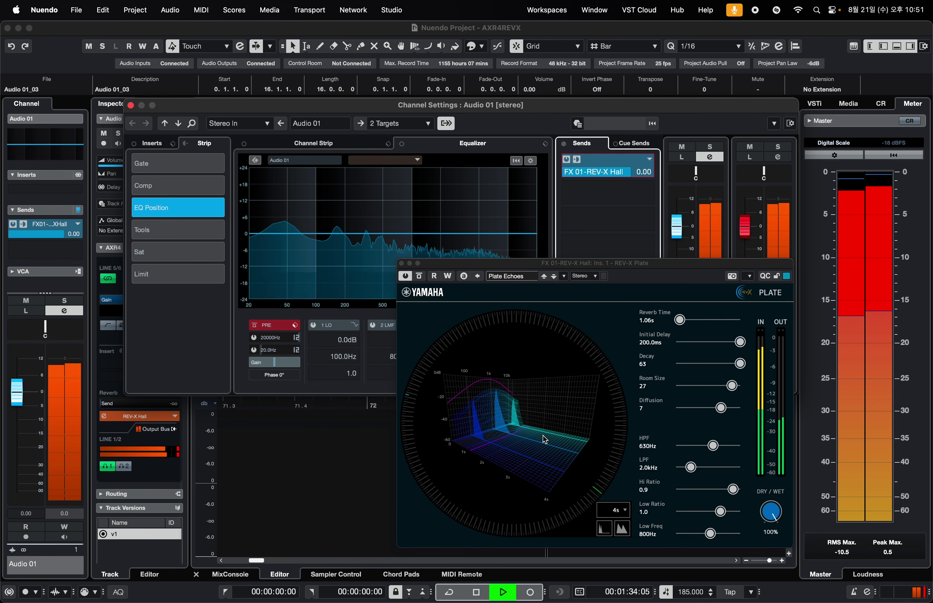
- Audition the Short Tail preset followed by Short Vocal Plate in REV-X Plate while playback continues
left_click(518, 278)
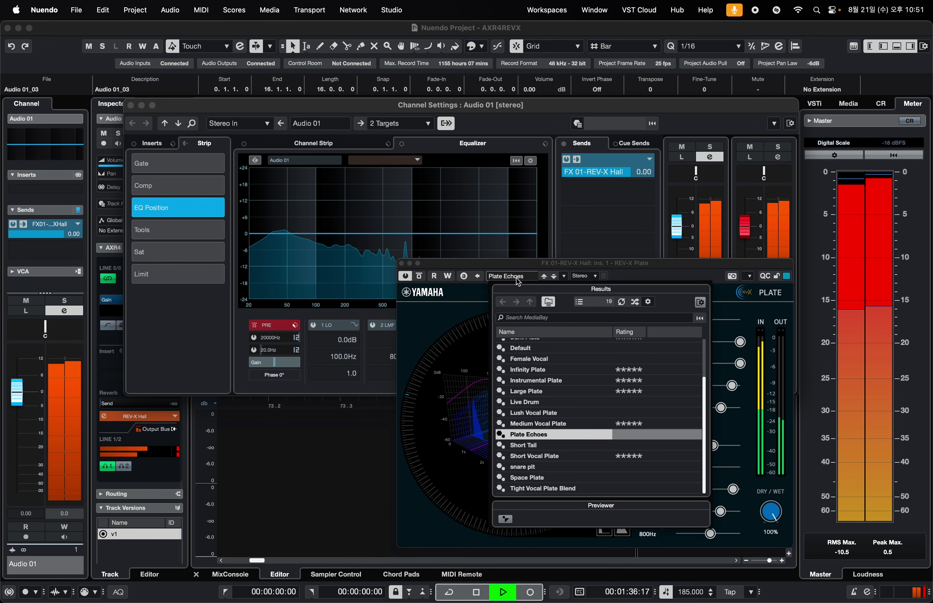
double_click(537, 446)
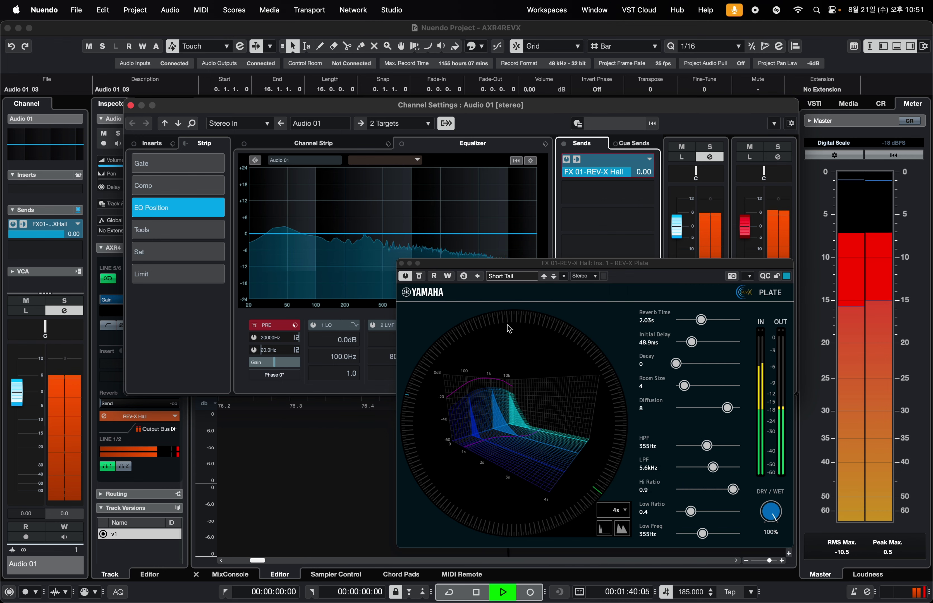
left_click(518, 280)
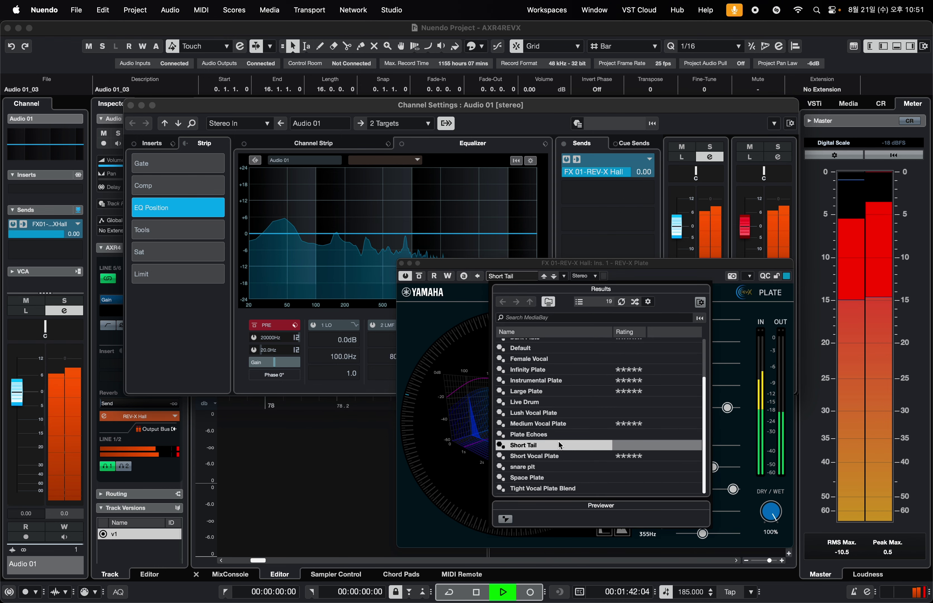
double_click(539, 460)
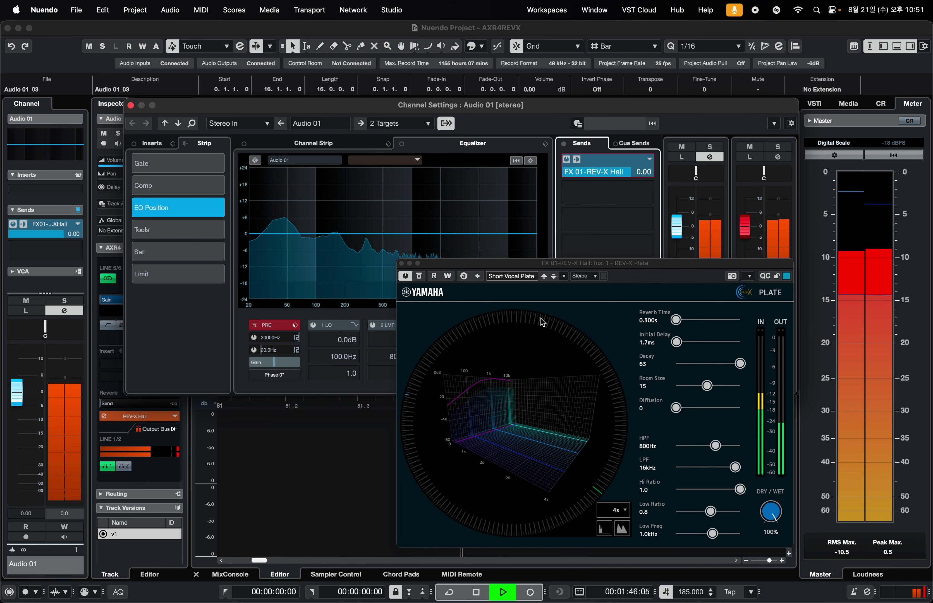
- Audition the snare plt preset followed by Space Plate in REV-X Plate while playback continues
left_click(516, 277)
left_click(539, 467)
double_click(539, 468)
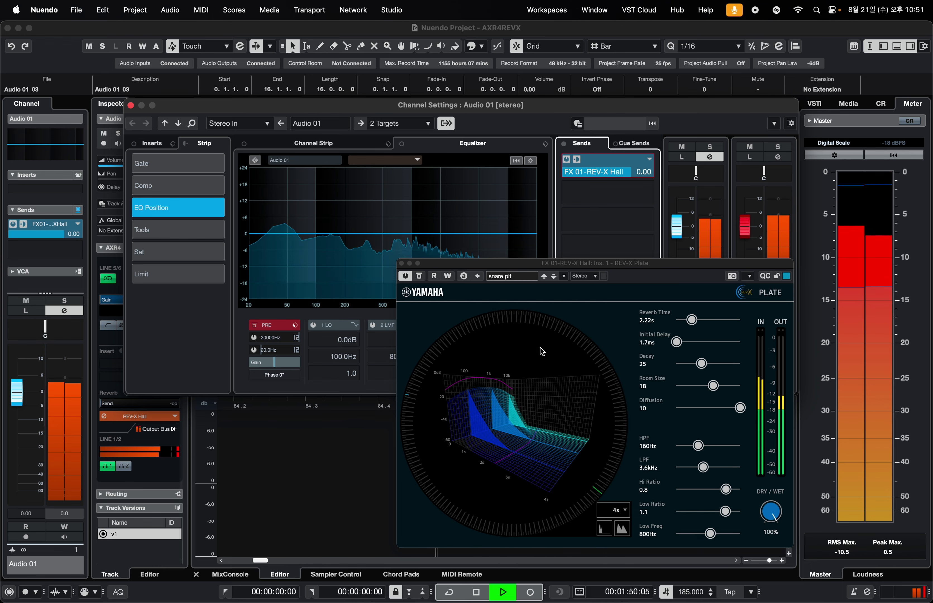
left_click(520, 278)
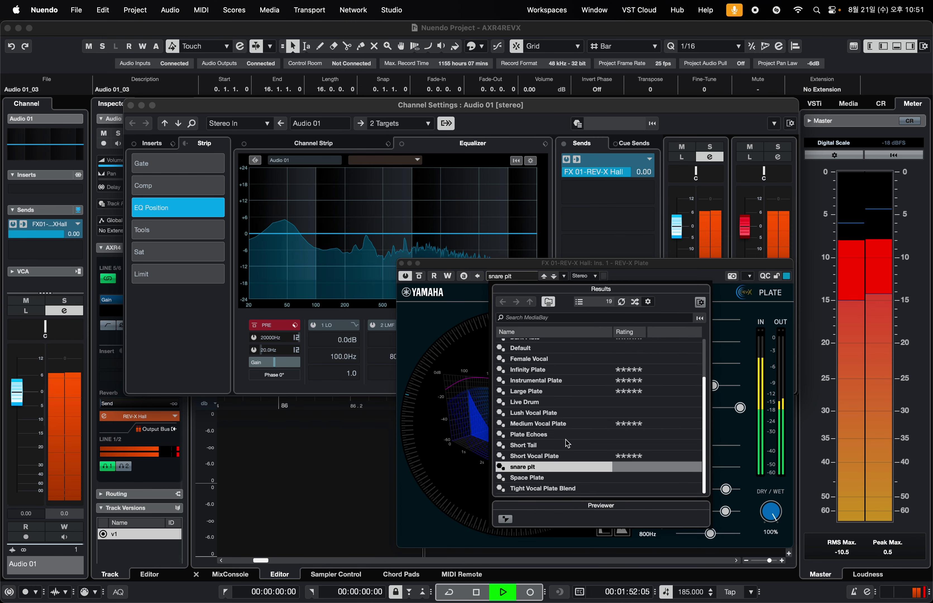
double_click(566, 478)
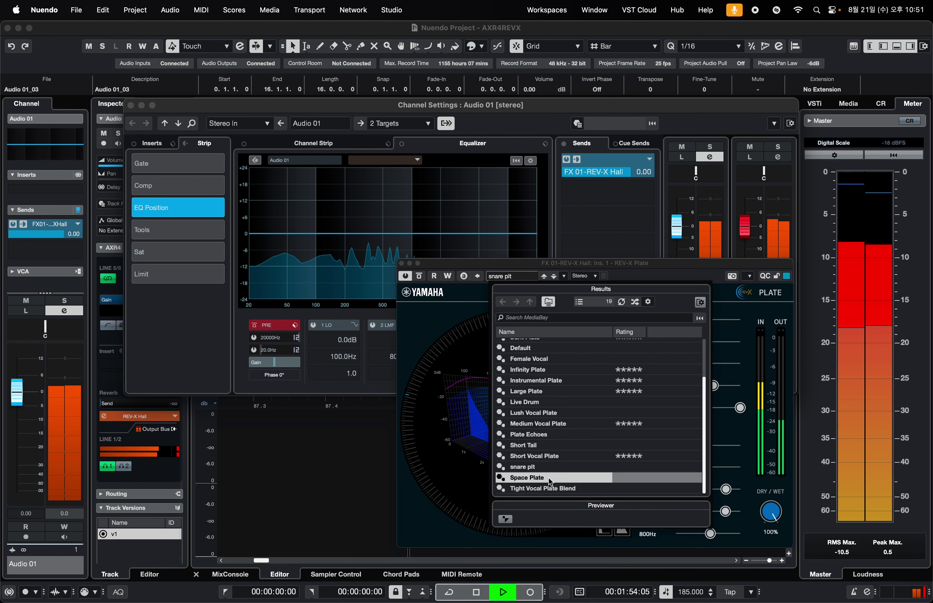
- Load the Tight Vocal Plate Blend preset in REV-X Plate and raise its reverb time to about 1.32 s
left_click(520, 278)
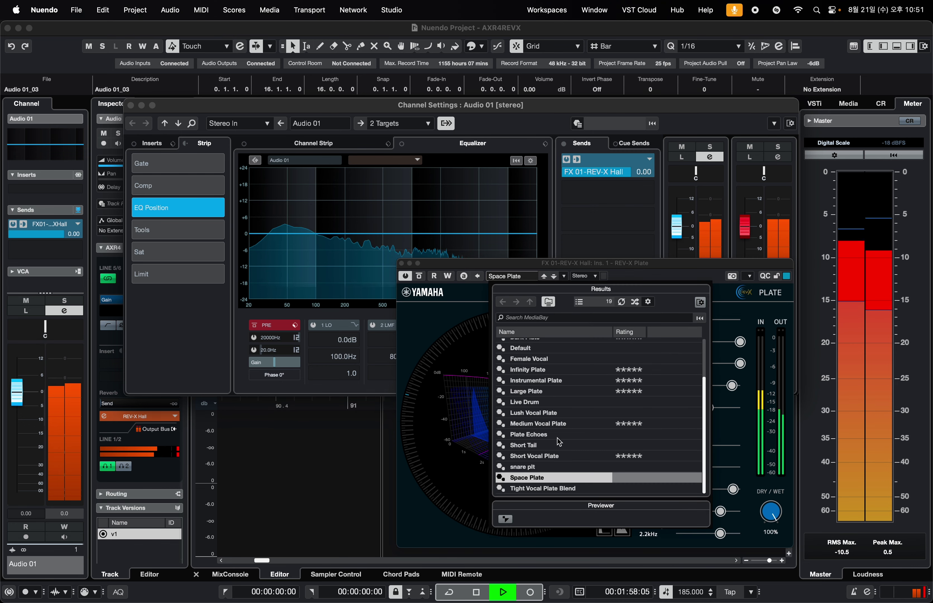
left_click(560, 489)
double_click(559, 490)
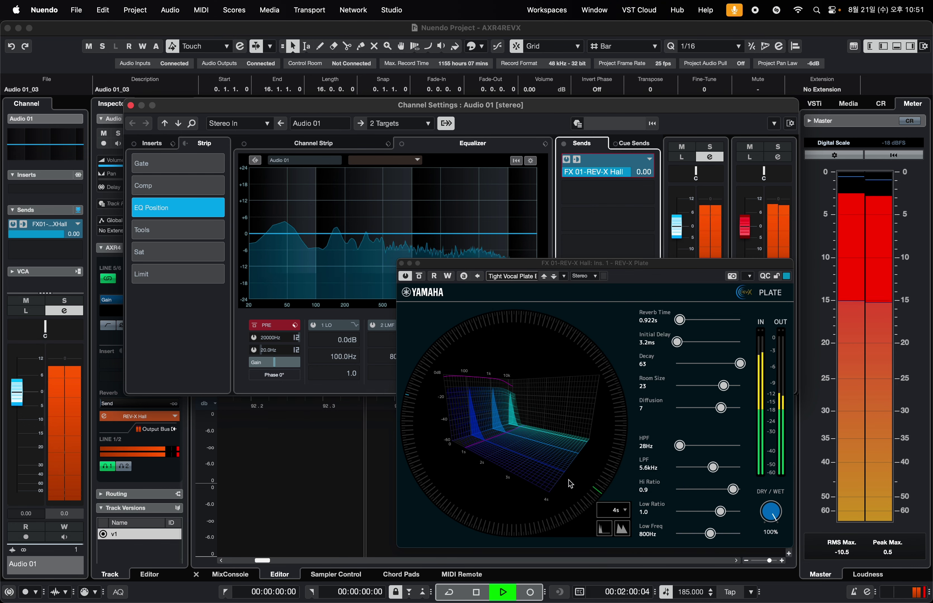
left_click_drag(679, 325, 684, 324)
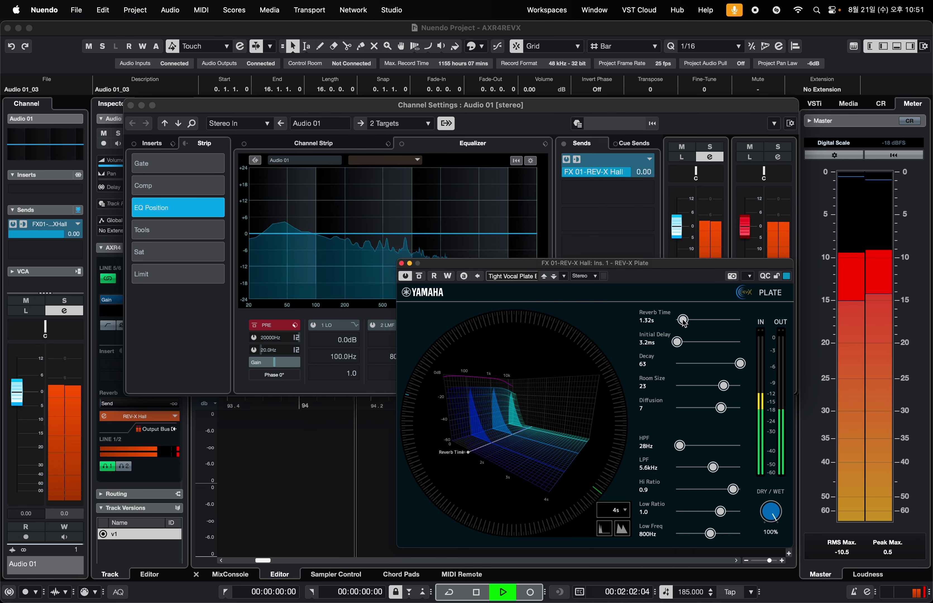
- Set the REV-X Plate reverb time to about 3.16 s and the initial delay to 200 ms during playback
left_click_drag(590, 392, 554, 402)
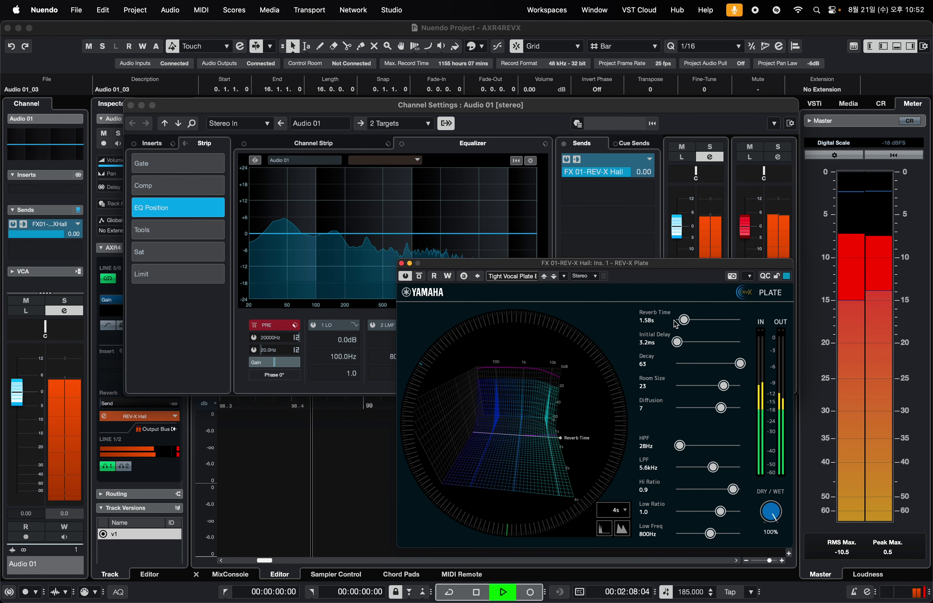
left_click_drag(684, 320, 697, 320)
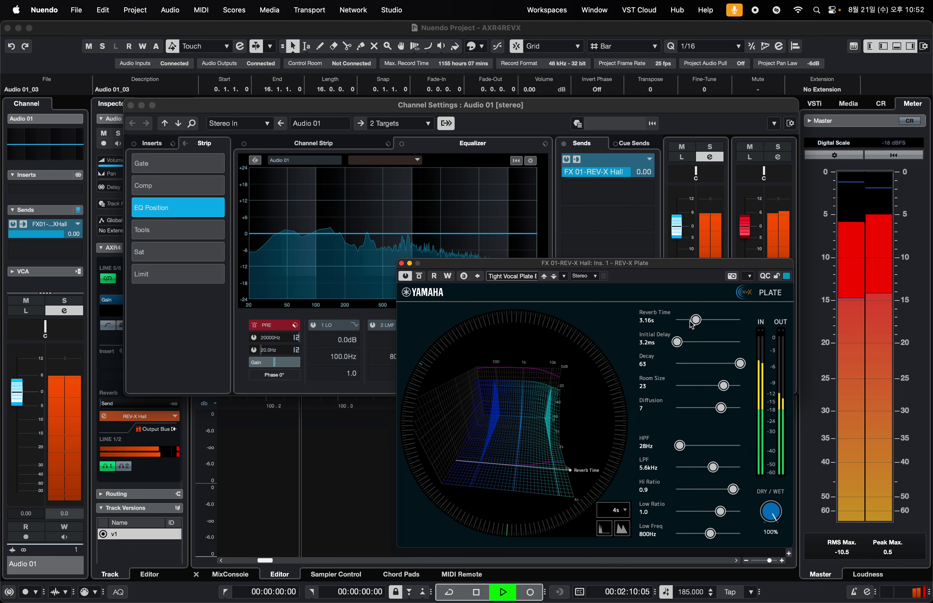
left_click_drag(593, 414, 587, 418)
left_click_drag(677, 342, 748, 337)
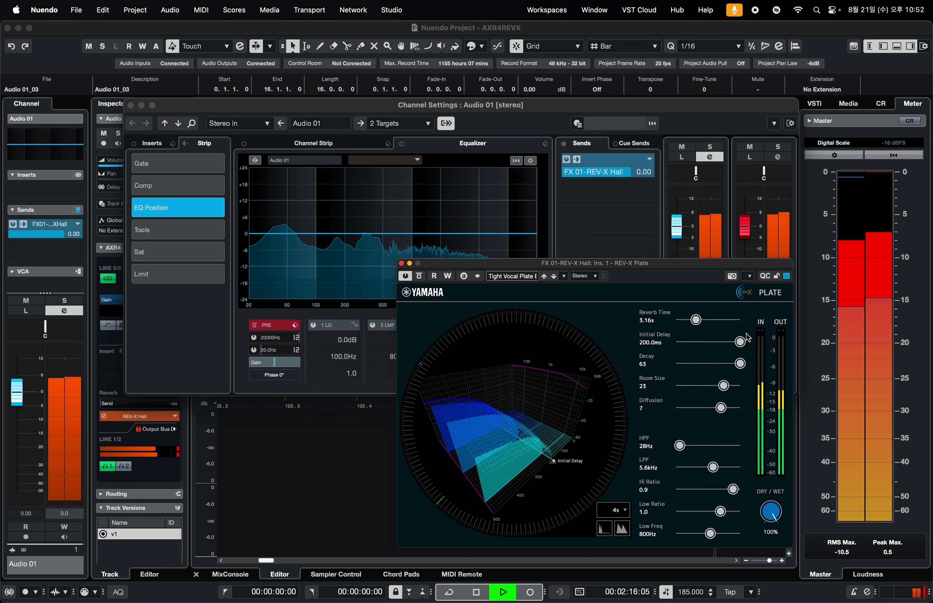
- Set the REV-X Plate decay to 55, the room size to 18 and the diffusion to 10
left_click(741, 364)
mouse_move(742, 366)
left_mouse_down()
mouse_move(725, 365)
mouse_move(735, 366)
left_mouse_up()
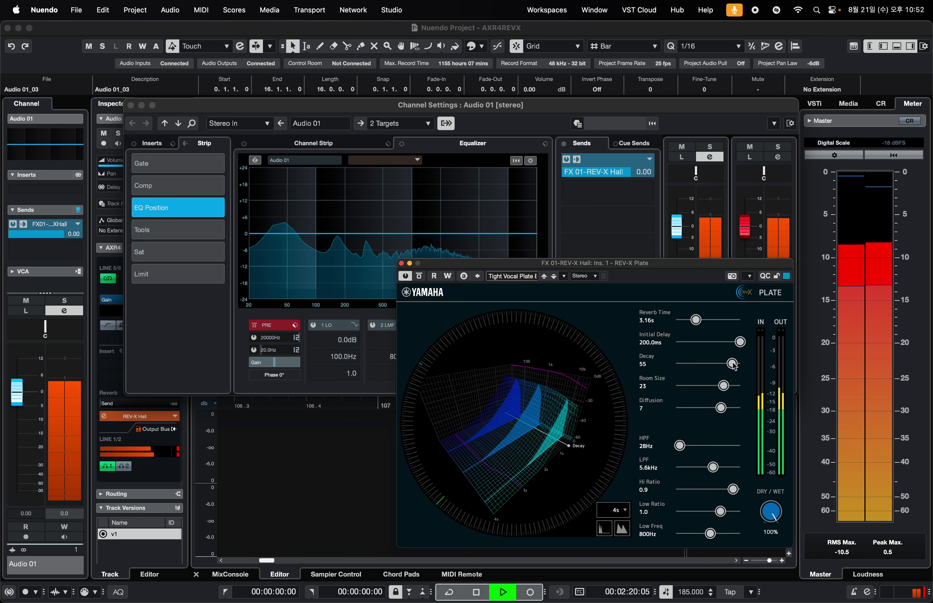
left_click(723, 385)
left_click_drag(724, 385, 716, 388)
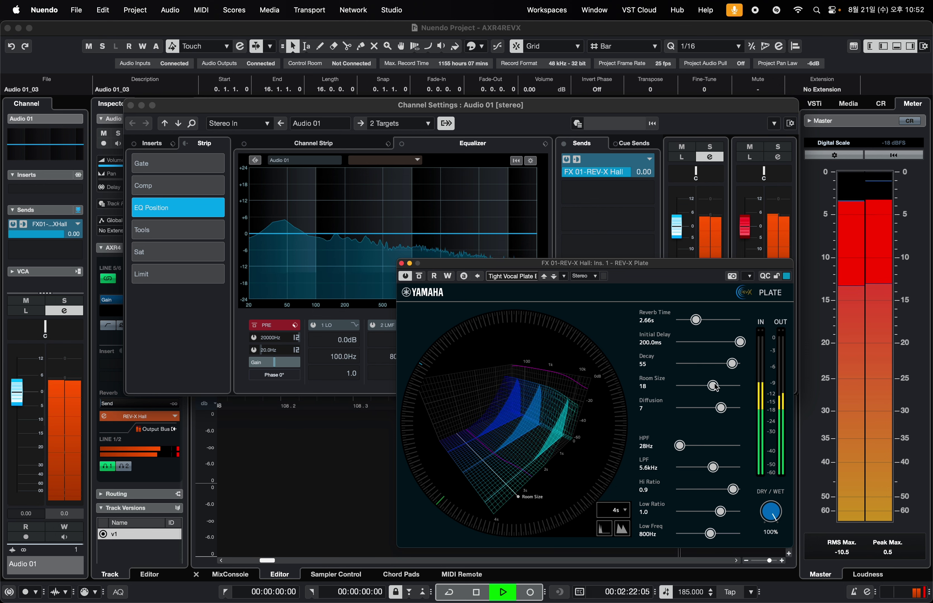
left_click(705, 411)
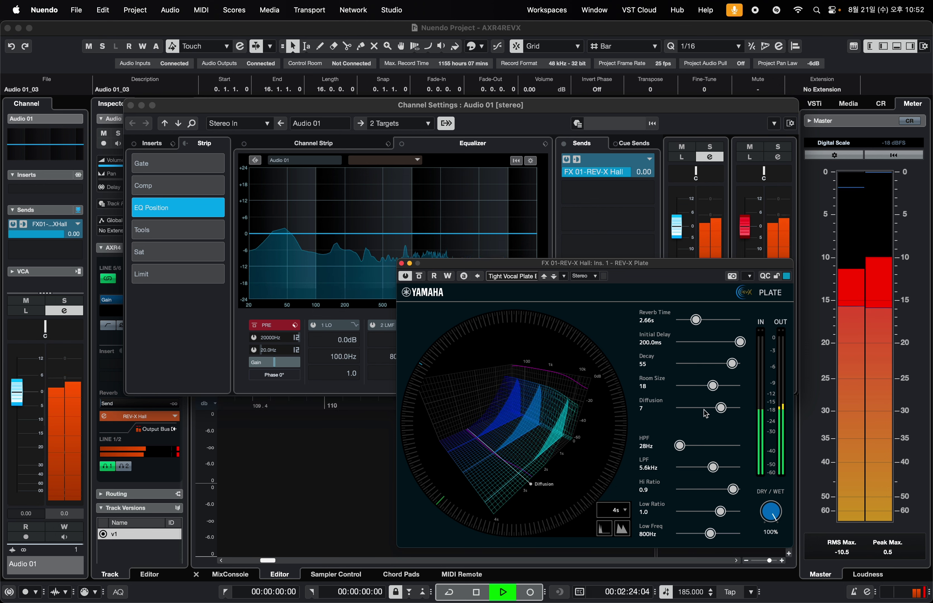
left_click_drag(705, 412, 742, 410)
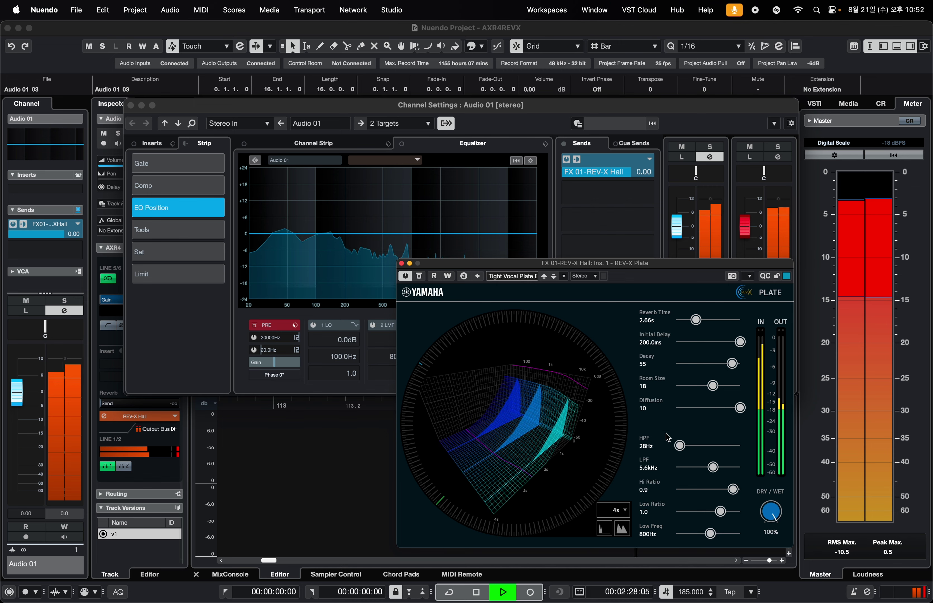
- Rotate the 3D reverb graph and try time ranges of 5 s and 1 s before setting it to 3 s
left_click_drag(582, 475, 618, 454)
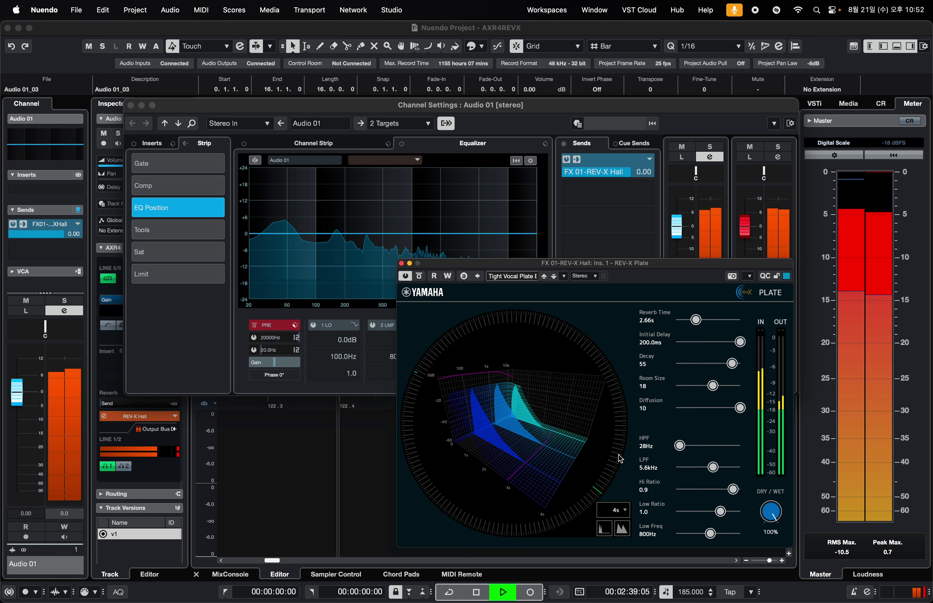
left_click(619, 509)
left_click(614, 564)
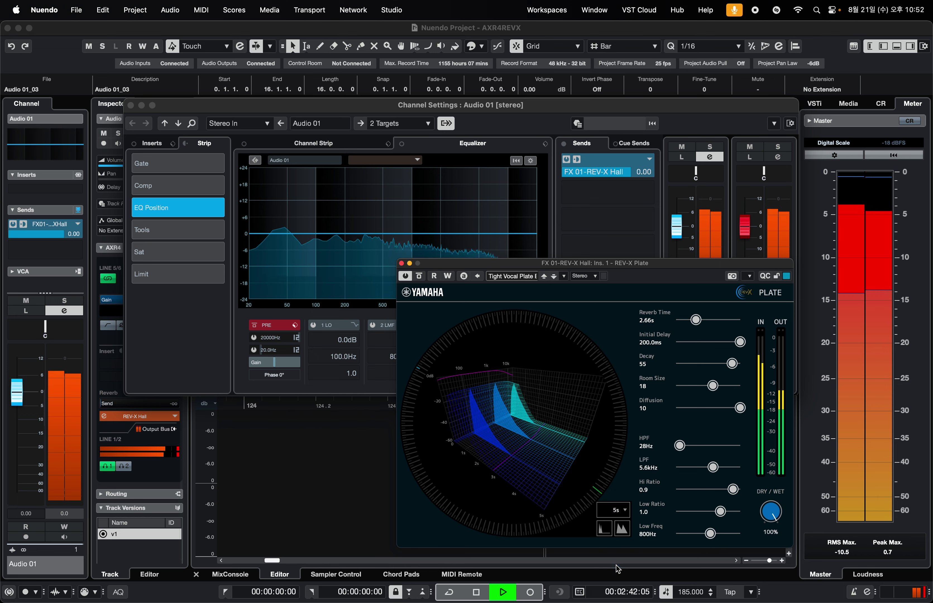
left_click(624, 520)
left_click(626, 517)
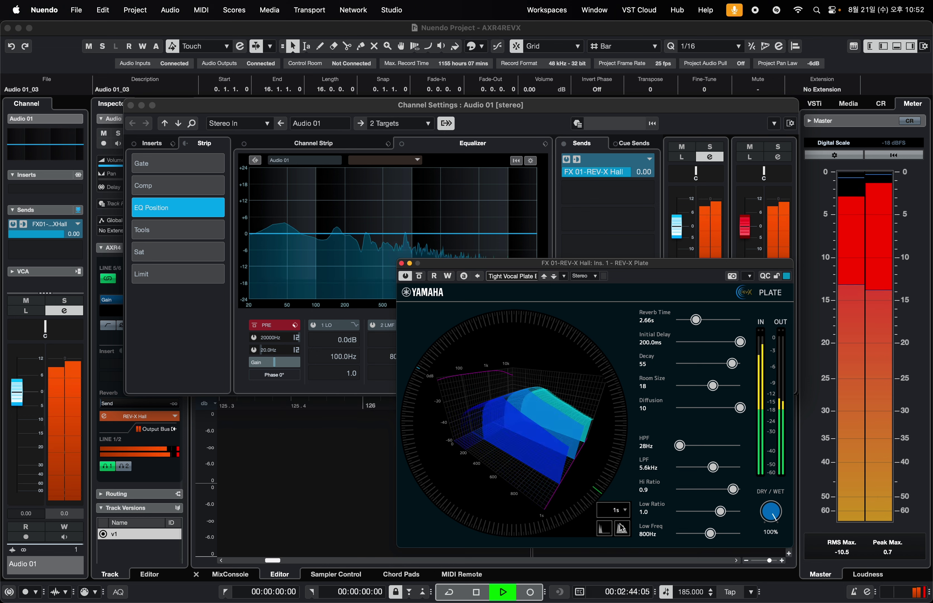
left_click(626, 511)
left_click(612, 542)
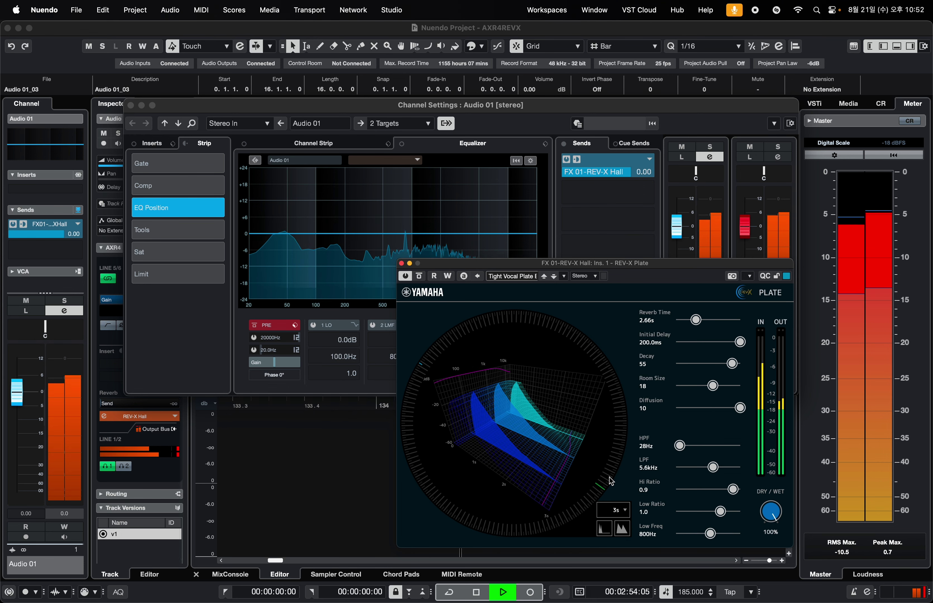
- Stop the Nuendo playback, and end the recording in WaveLab Pro 12, closing the Recording dialog
left_click(482, 594)
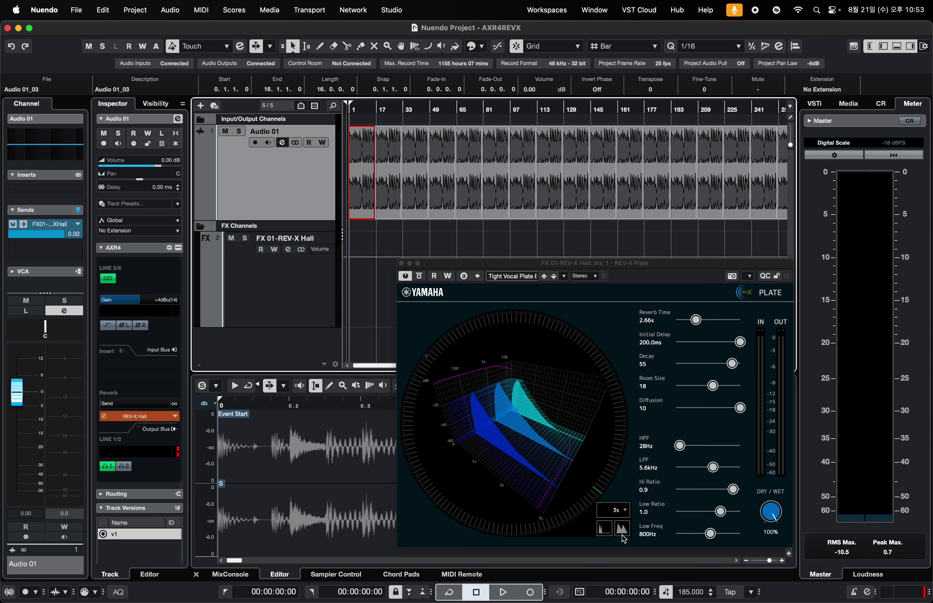
mouse_move(674, 598)
left_click(736, 580)
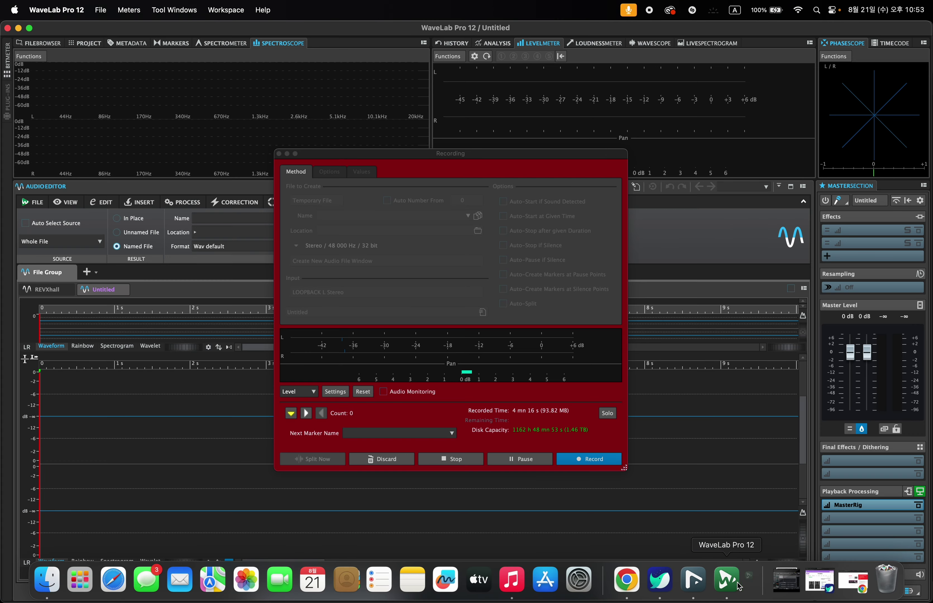
left_click(462, 460)
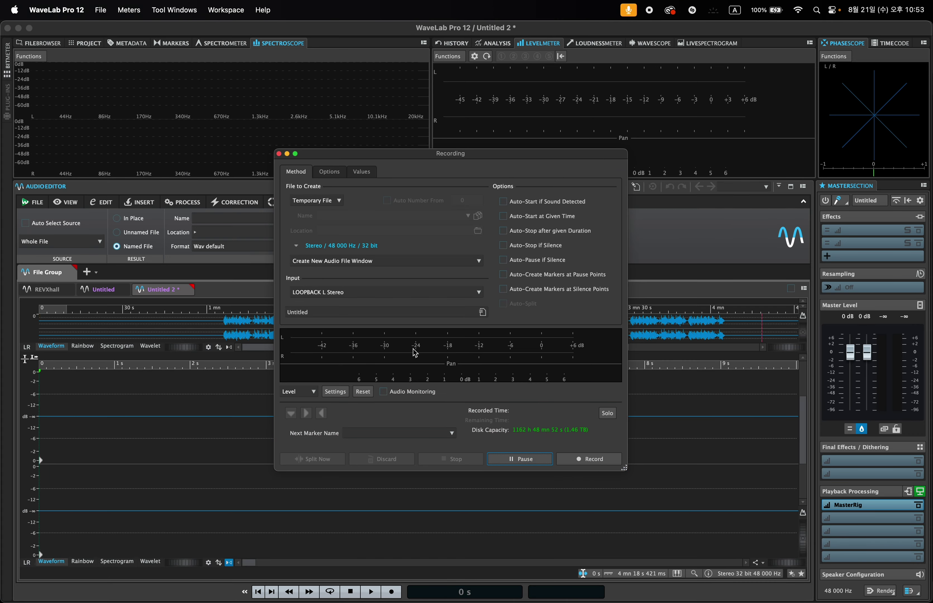
left_click(278, 154)
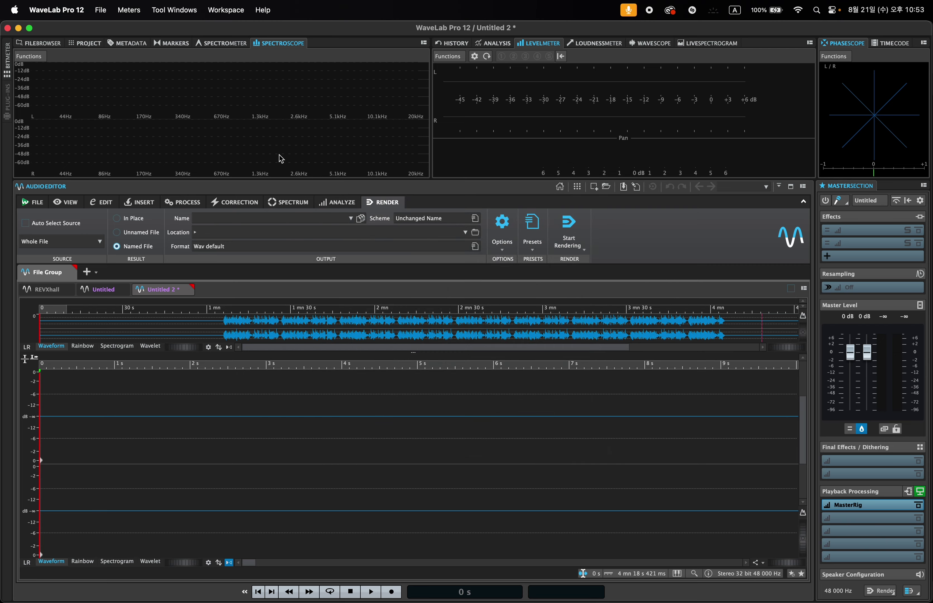
left_click_drag(792, 570, 714, 579)
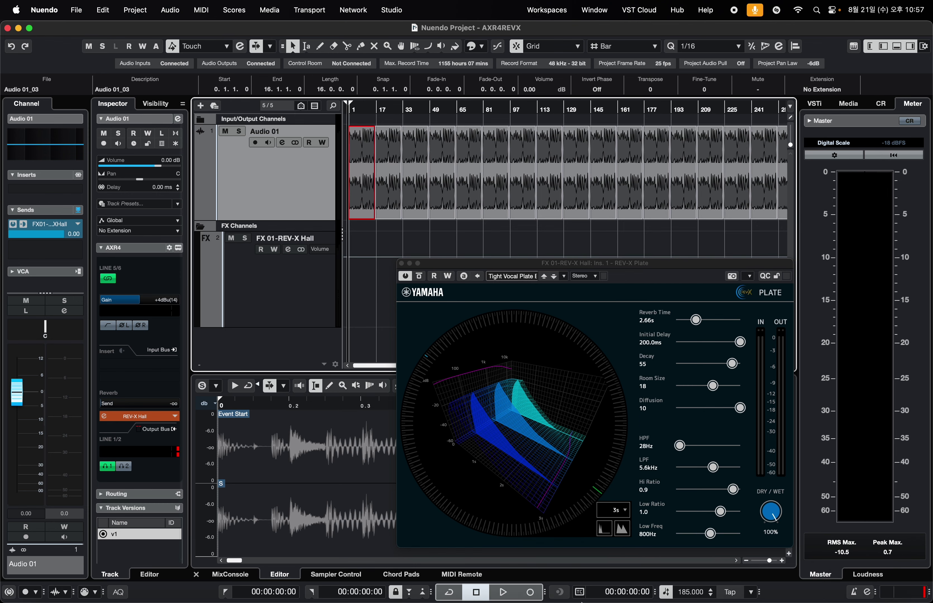
- Switch to WaveLab Pro 12, create a new file based on REVXplate and start recording from the LOOPBACK L Stereo input
mouse_move(583, 600)
left_click(735, 580)
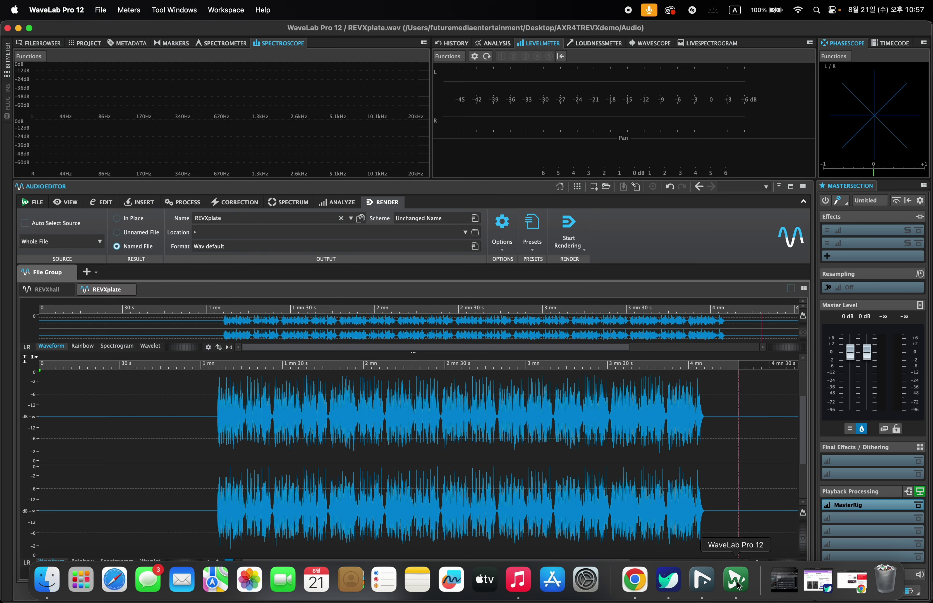
right_click(161, 294)
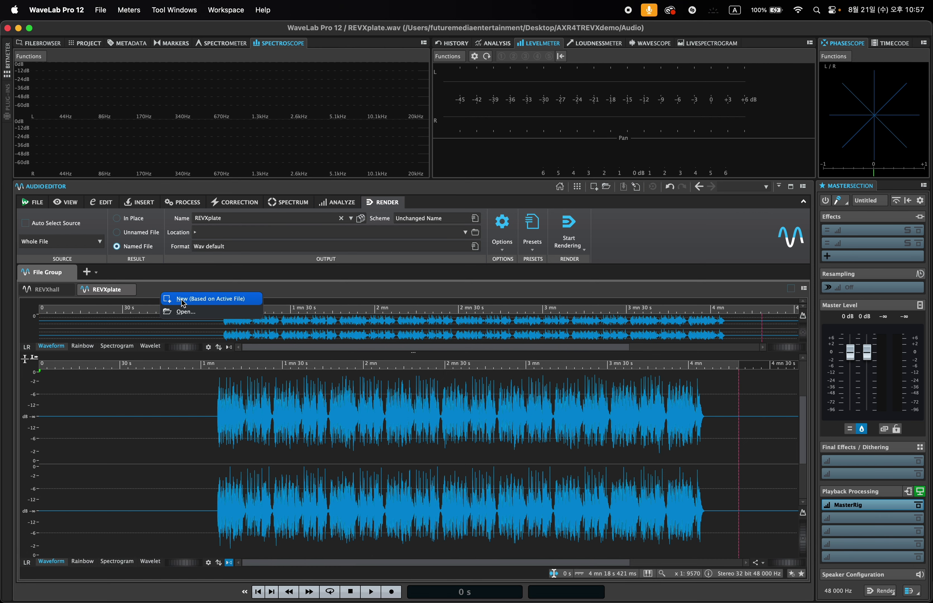
left_click(183, 303)
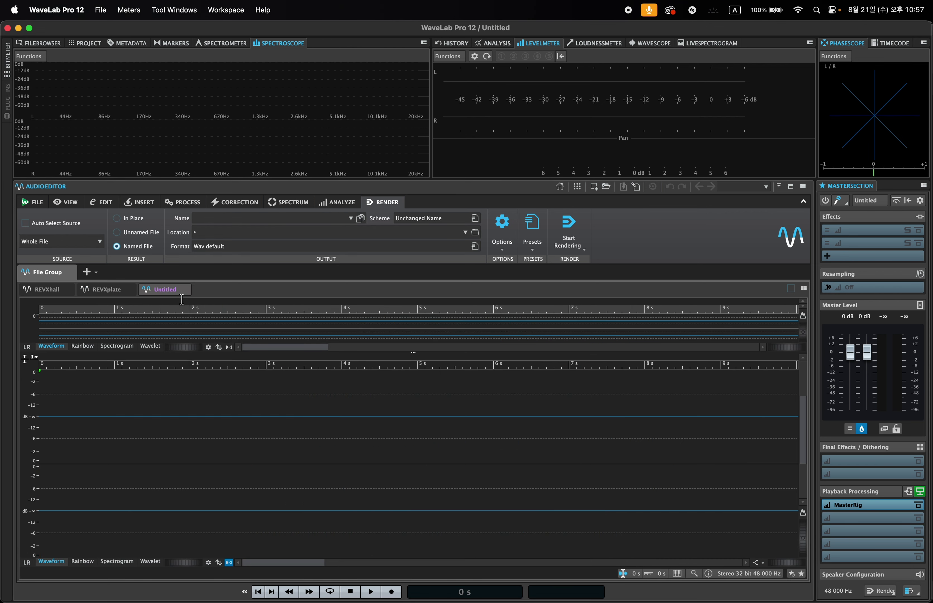
left_click(394, 593)
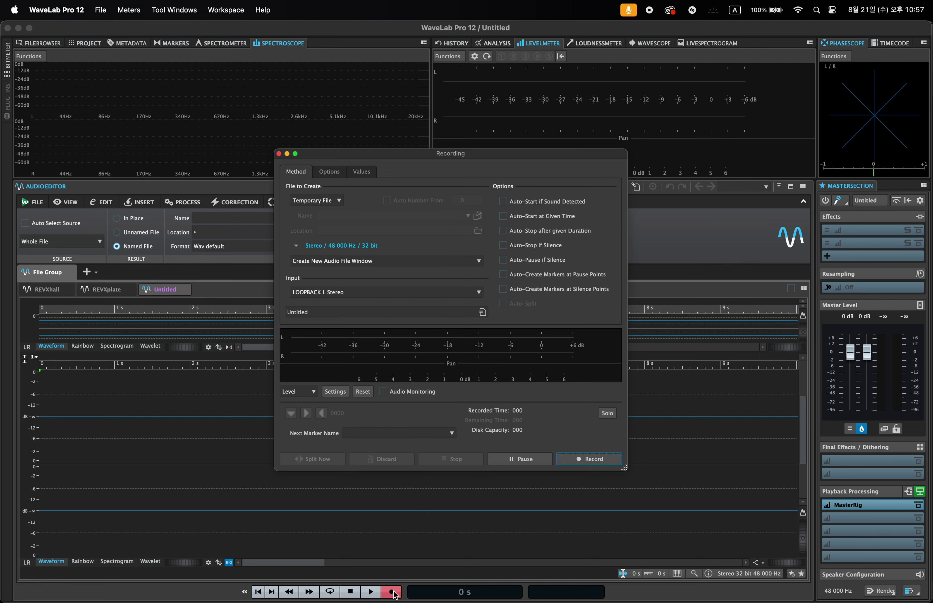
left_click(581, 466)
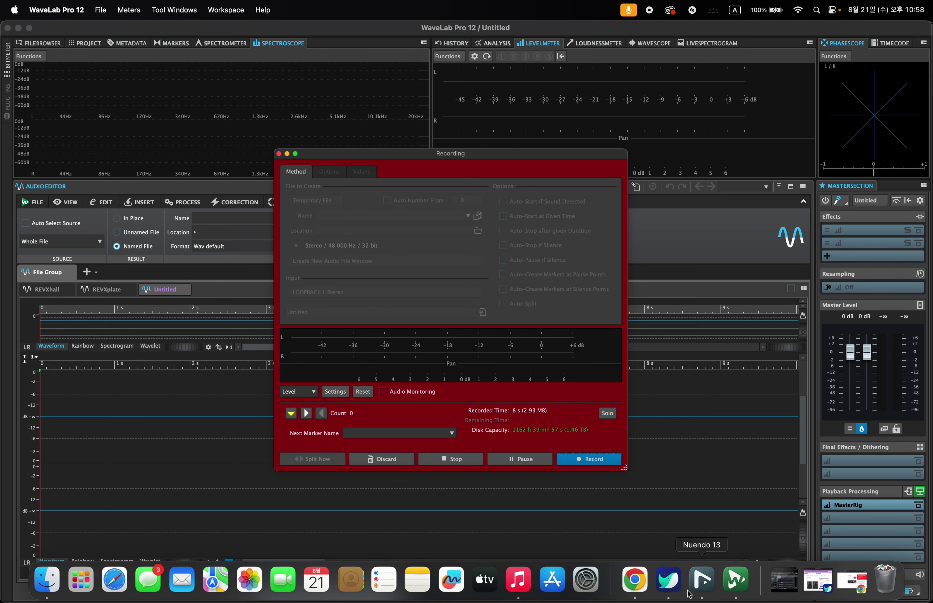
- Switch to Nuendo and replace the REV-X Plate insert on the FX 01-REV-X Hall channel with REV-X Room
left_click(702, 588)
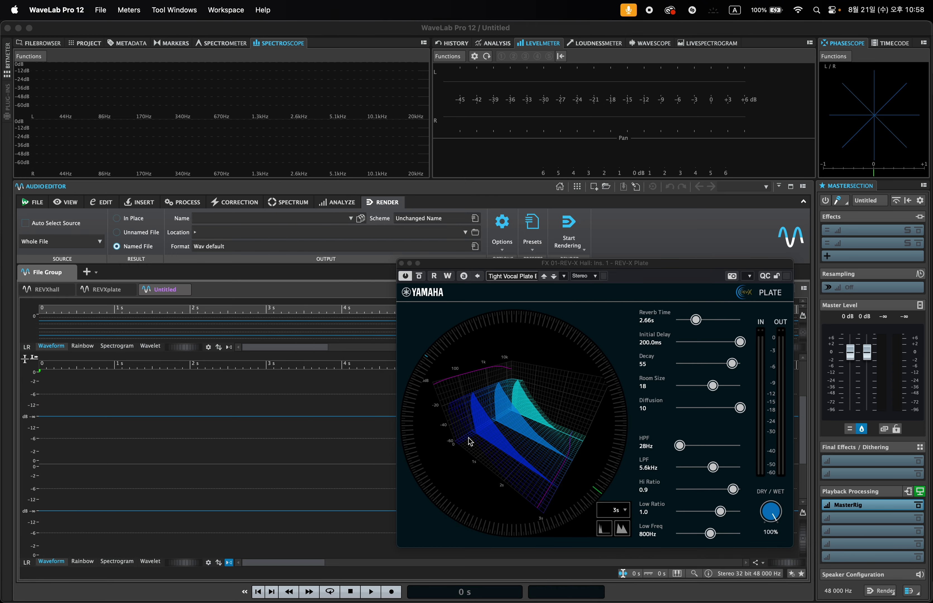
mouse_move(692, 600)
left_click(704, 585)
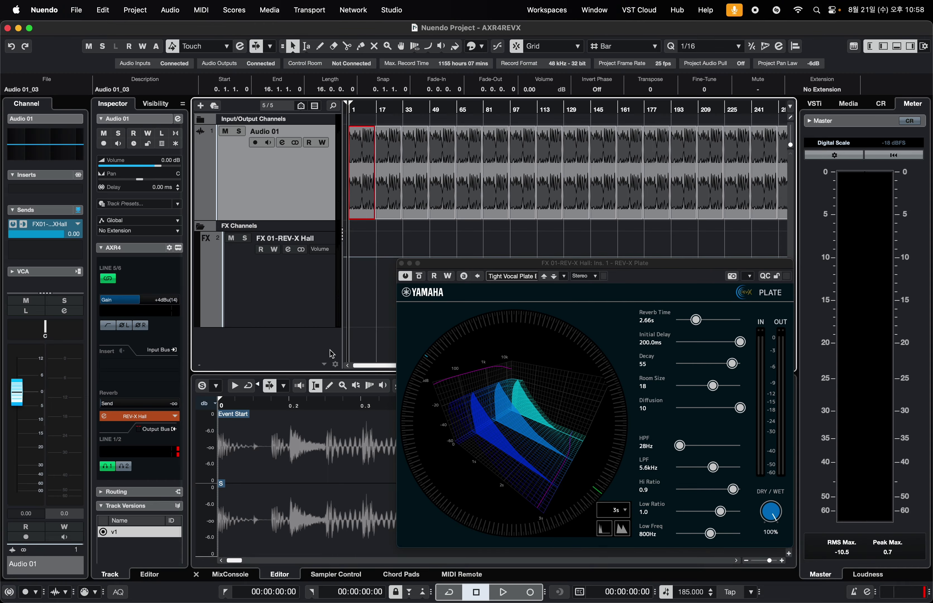
left_click(77, 226)
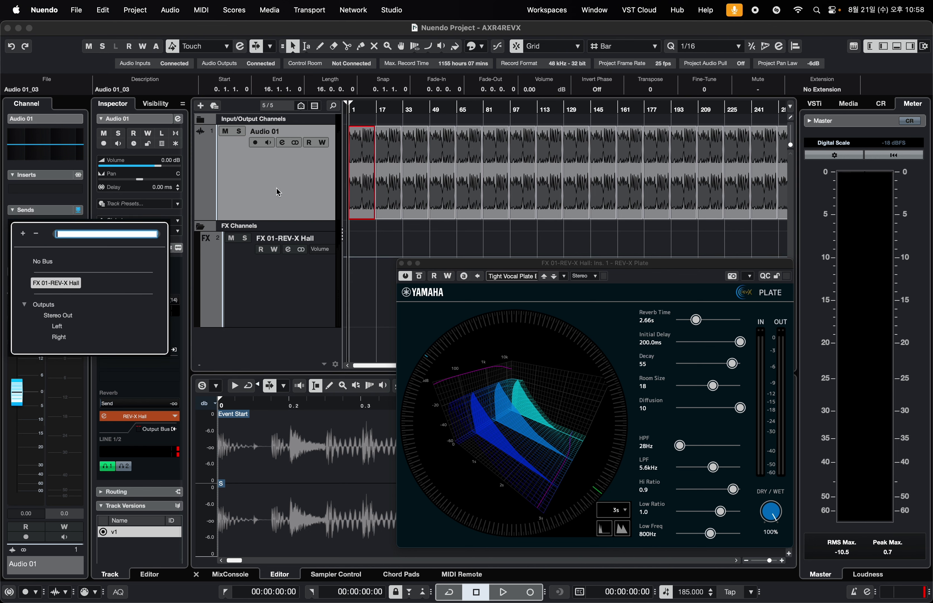
key("Return")
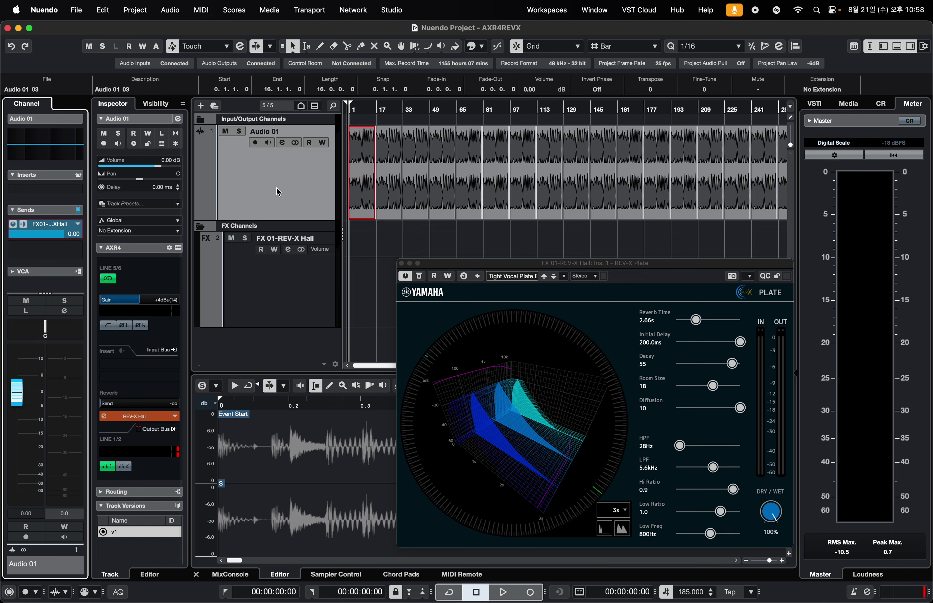
left_click(278, 284)
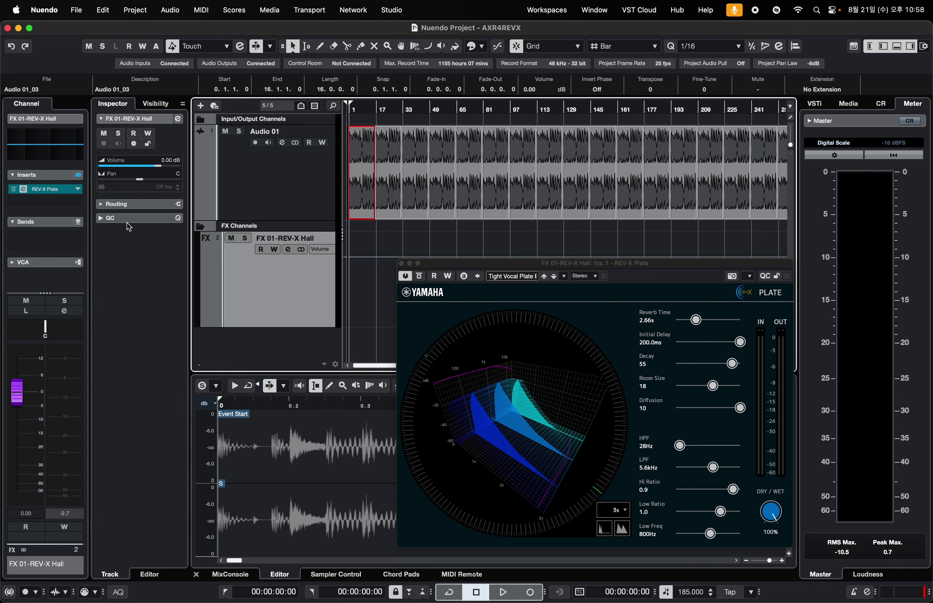
left_click(79, 190)
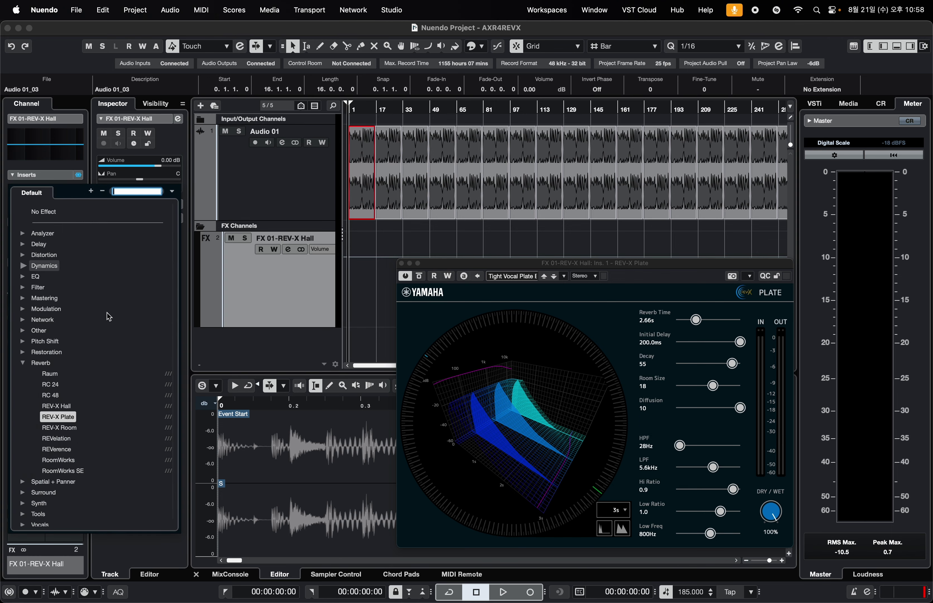
left_click(74, 429)
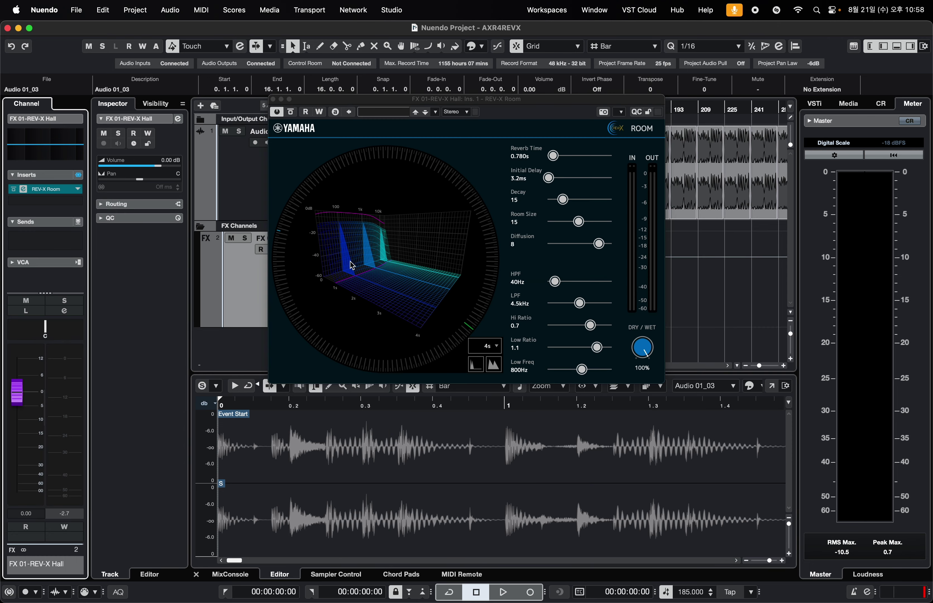
- Load the Basement preset in REV-X Room and move the plug-in window down to uncover the track list
left_click(393, 113)
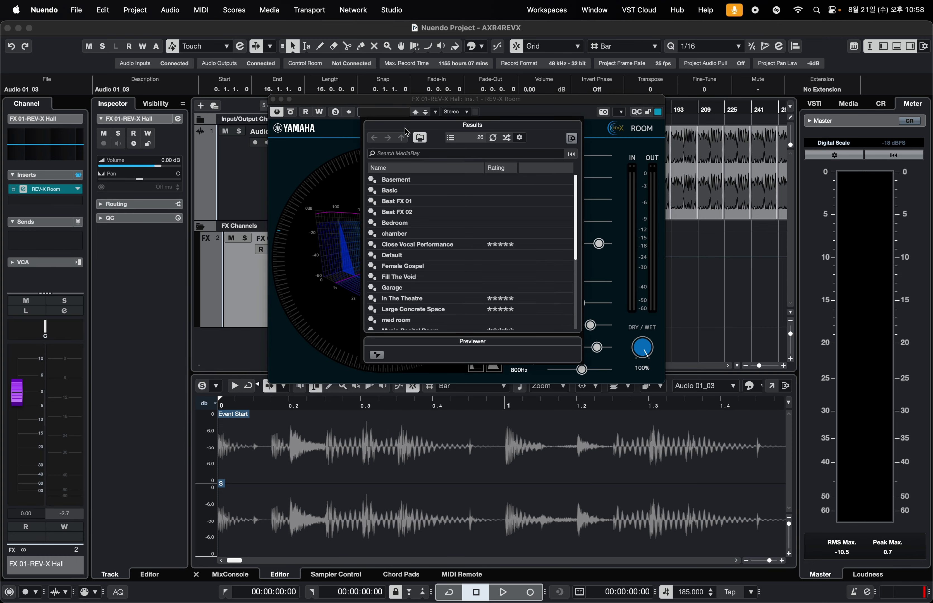
scroll(411, 201, "down", 5)
scroll(410, 201, "up", 5)
double_click(404, 182)
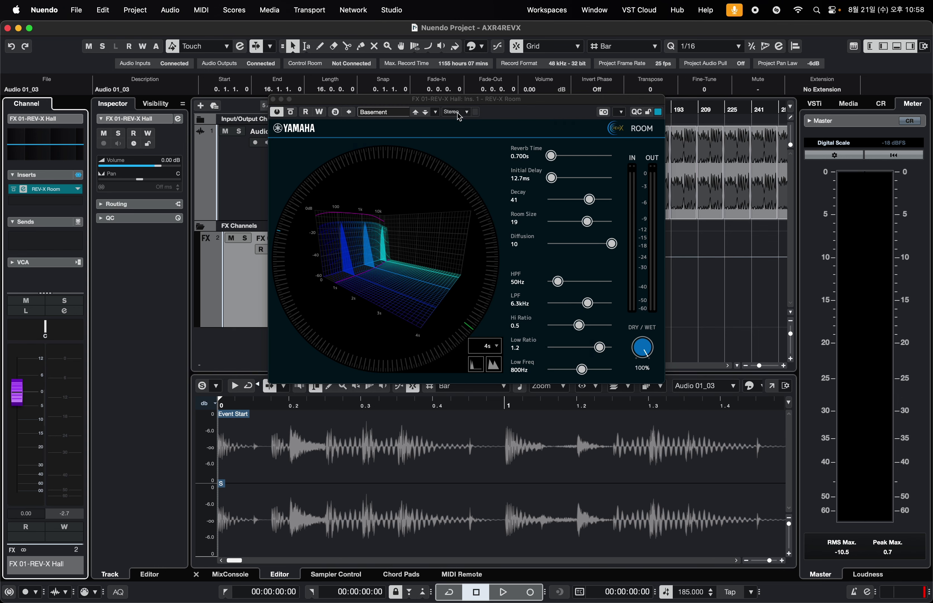
left_click_drag(452, 99, 547, 261)
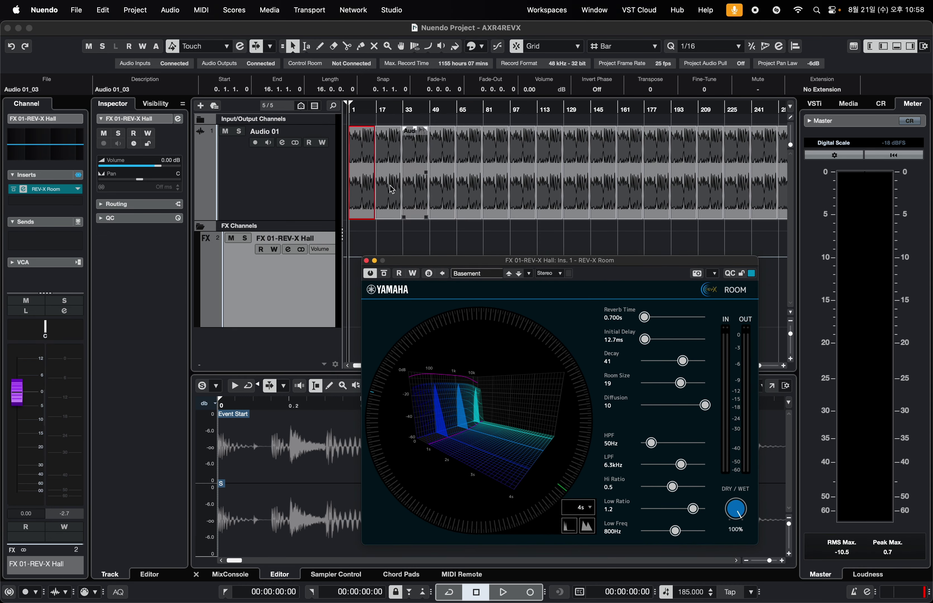
- Start playback and lower Audio 01's send to FX 01-REV-X Hall to about -2.22 in its channel settings
left_click(283, 143)
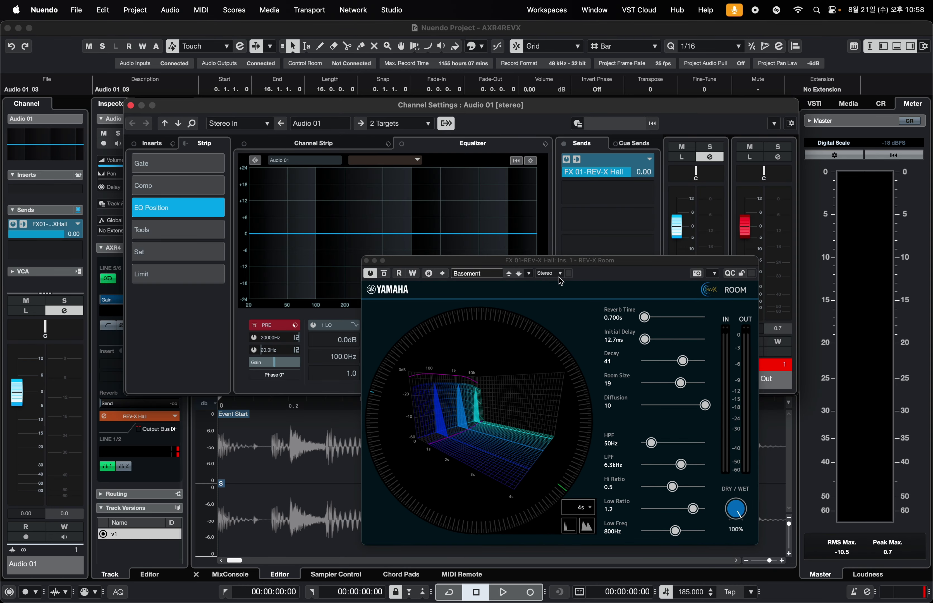
left_click_drag(568, 266, 466, 279)
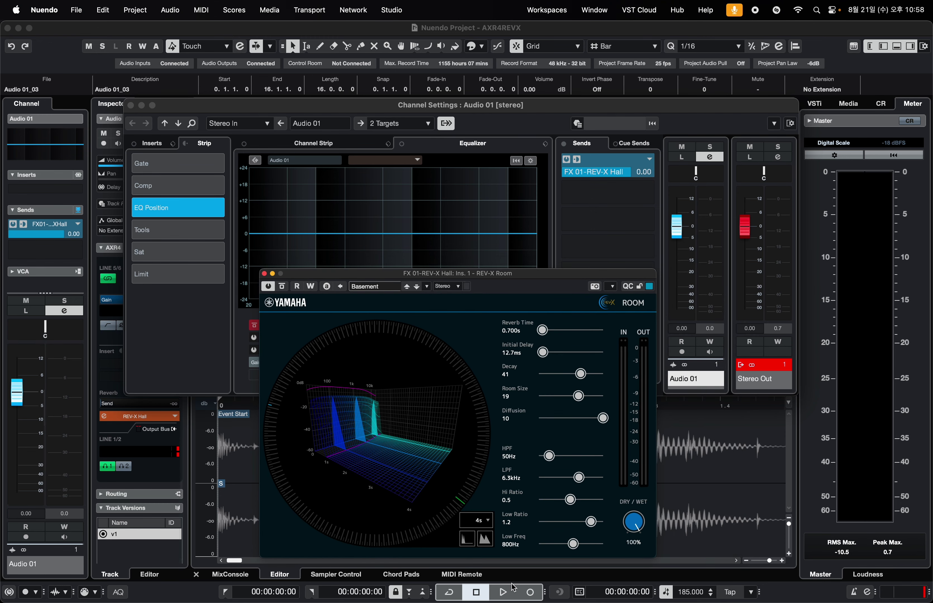
left_click(505, 592)
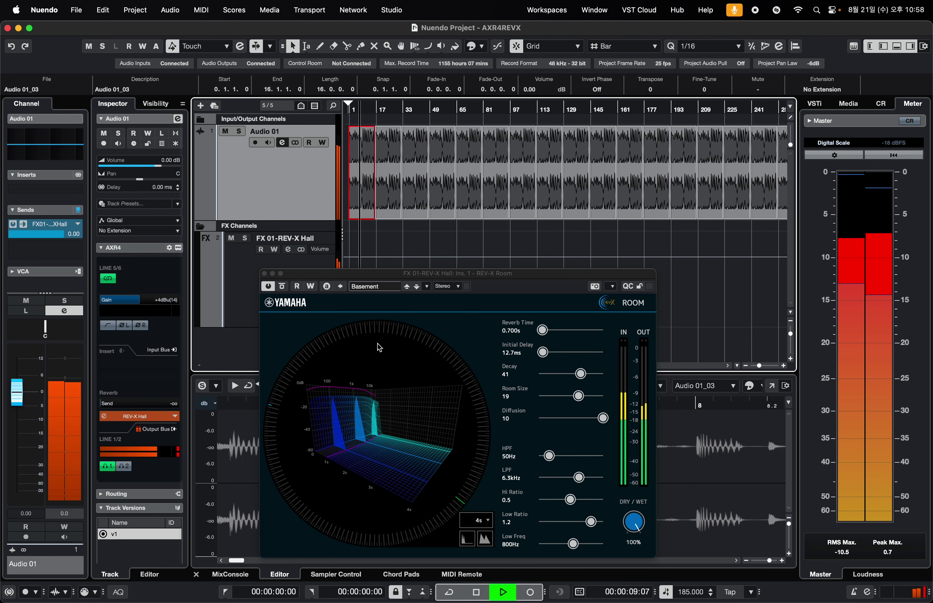
left_click(282, 144)
mouse_move(632, 175)
left_mouse_down()
mouse_move(560, 181)
mouse_move(616, 177)
left_mouse_up()
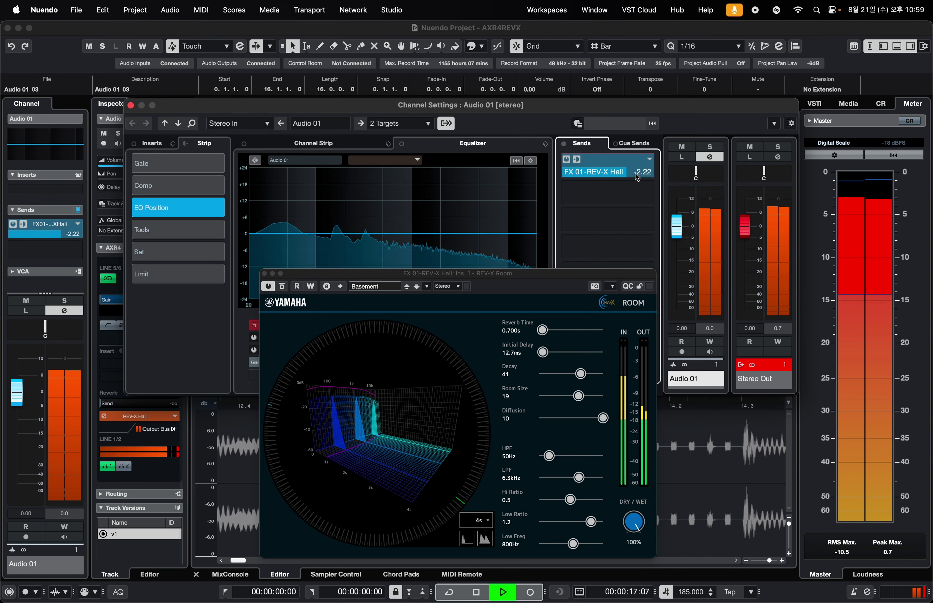
- Set Audio 01's send level to FX 01-REV-X Hall to 0
double_click(616, 177)
type("0")
key("Return")
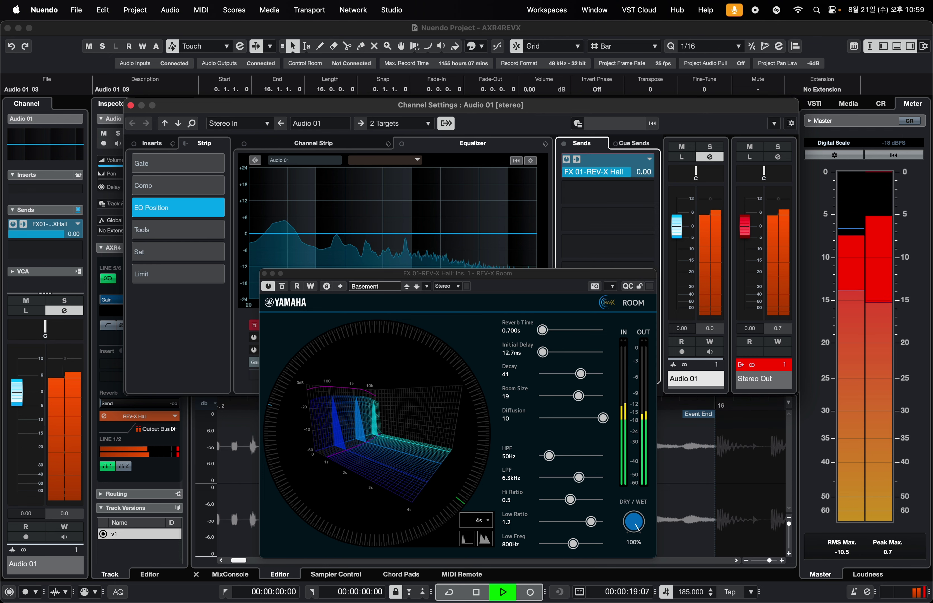
- Audition the REV-X Room presets Basic, Beat FX 01 and Beat FX 02 in turn during playback
left_click(377, 288)
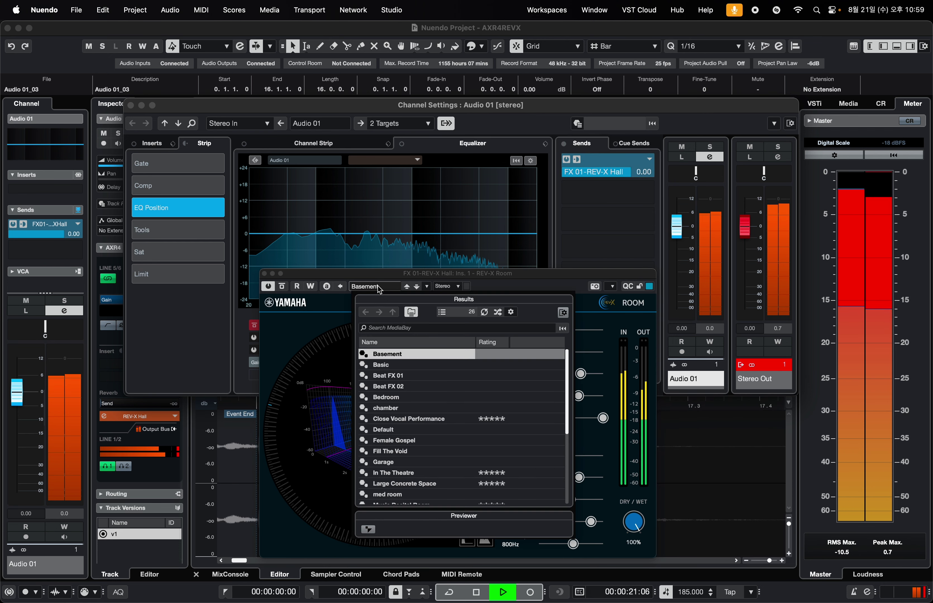
double_click(393, 367)
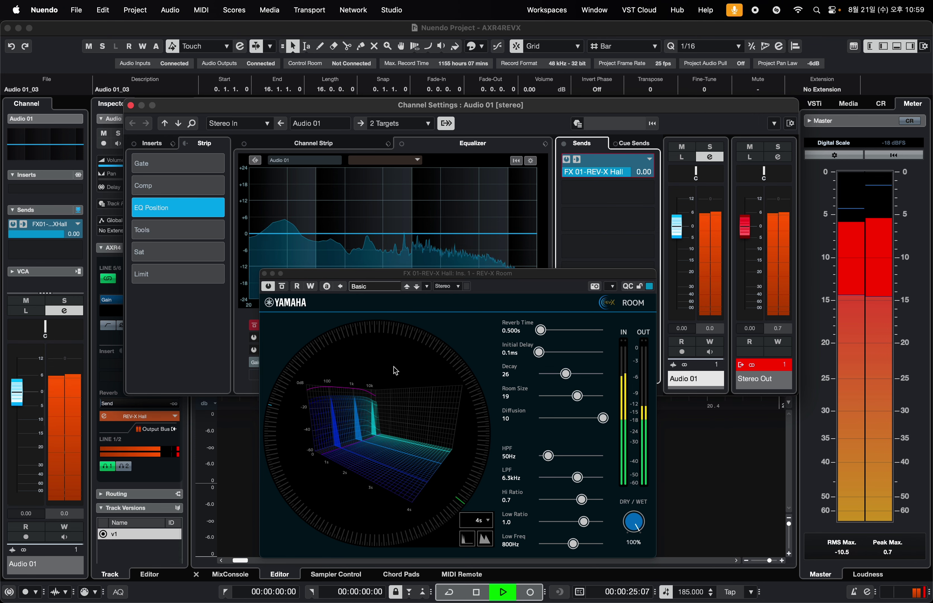
left_click(370, 288)
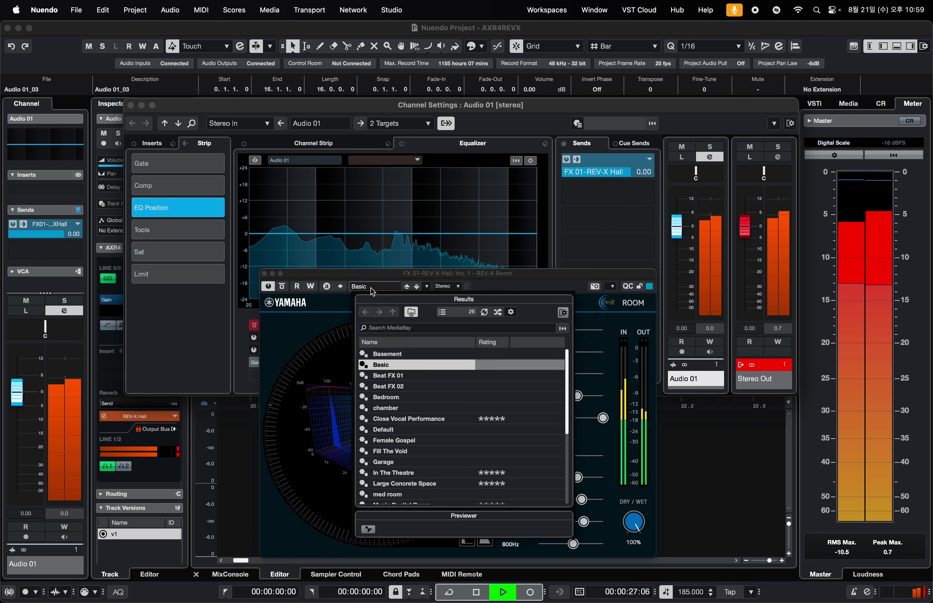
double_click(405, 376)
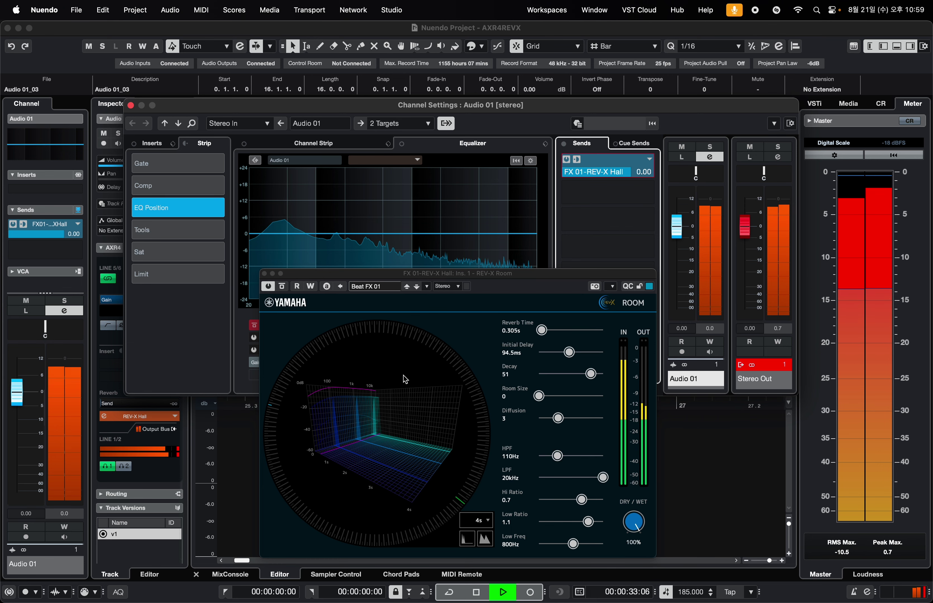
left_click(383, 287)
double_click(405, 388)
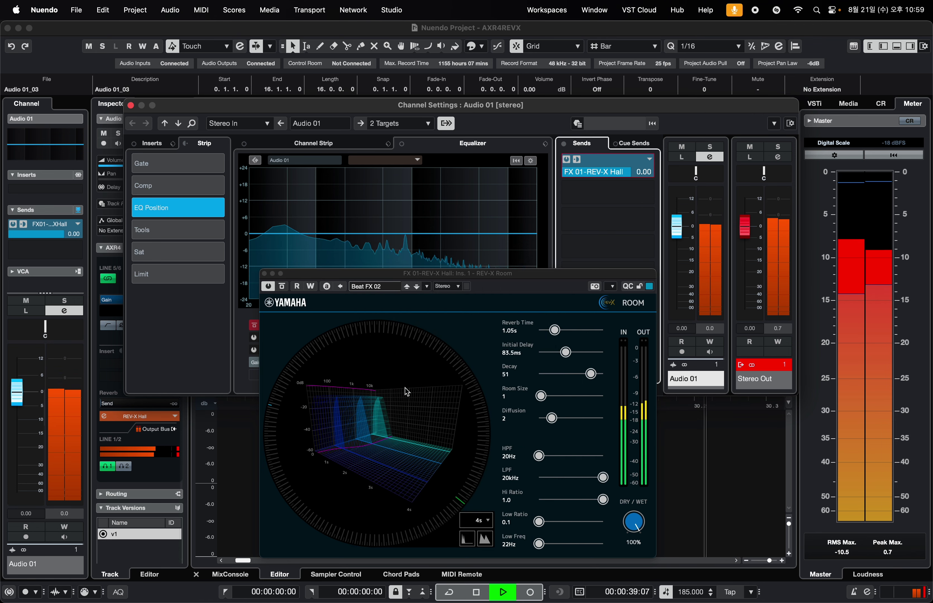
- Audition the REV-X Room presets Bedroom, chamber and Close Vocal Performance one after another
left_click(385, 285)
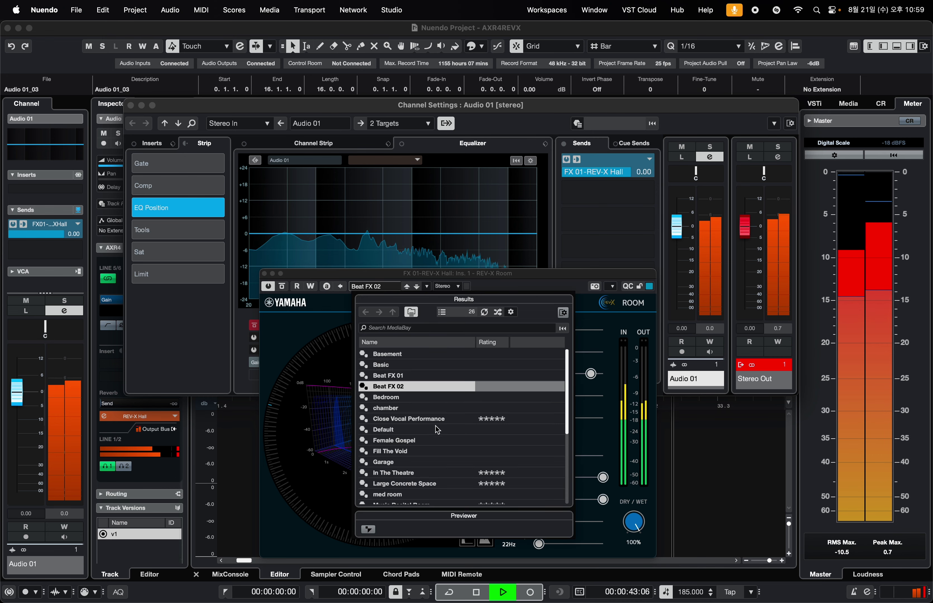
left_click(405, 399)
double_click(404, 398)
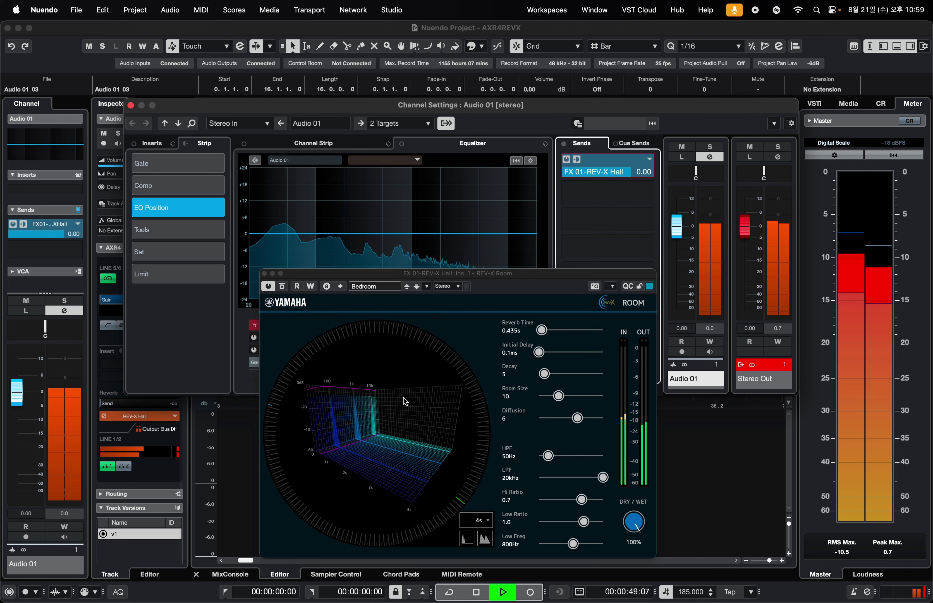
left_click(384, 288)
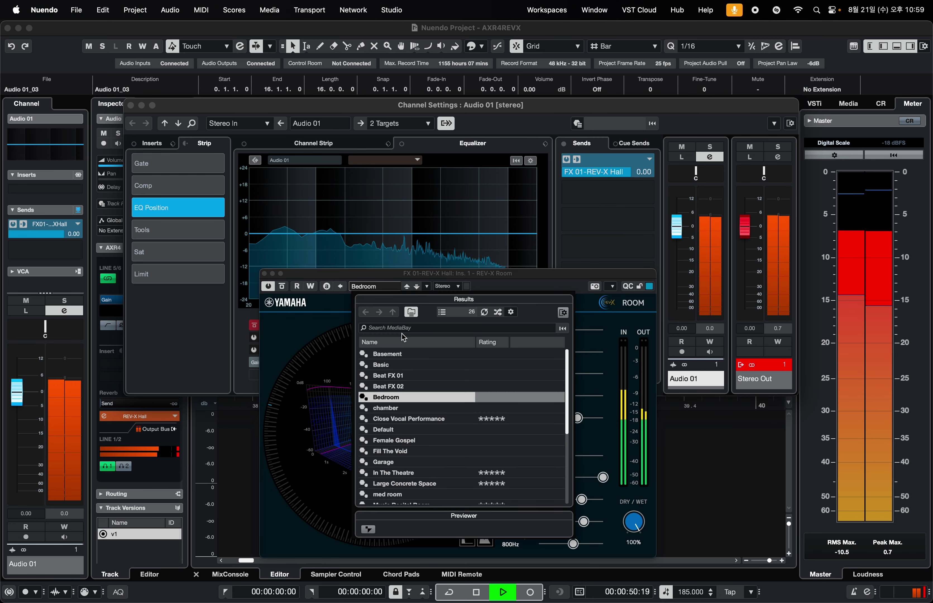
double_click(399, 410)
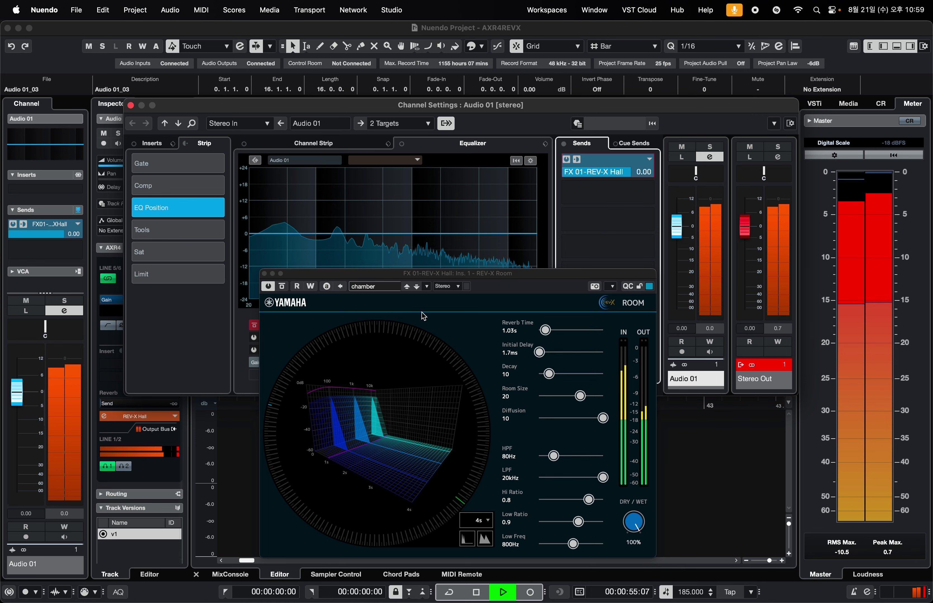
left_click(383, 290)
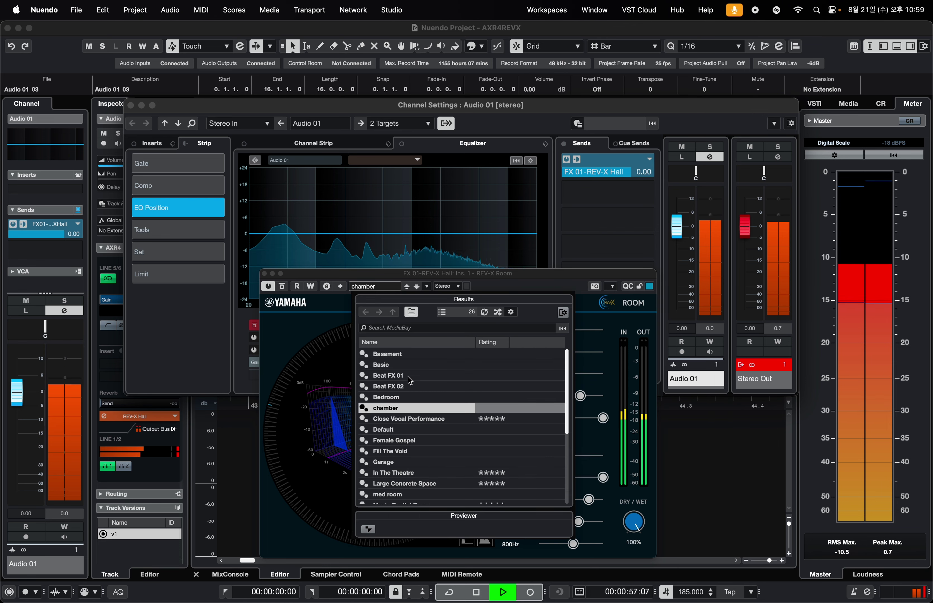
double_click(416, 419)
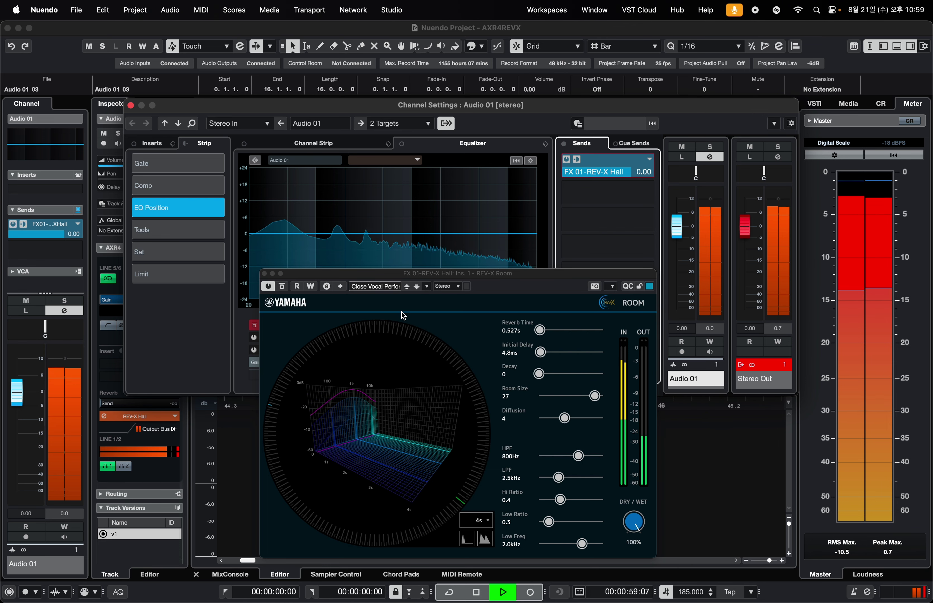
- Load the Default preset in REV-X Room and raise Reverb Time to about 2.08 s and Initial Delay to 200 ms
left_click(384, 286)
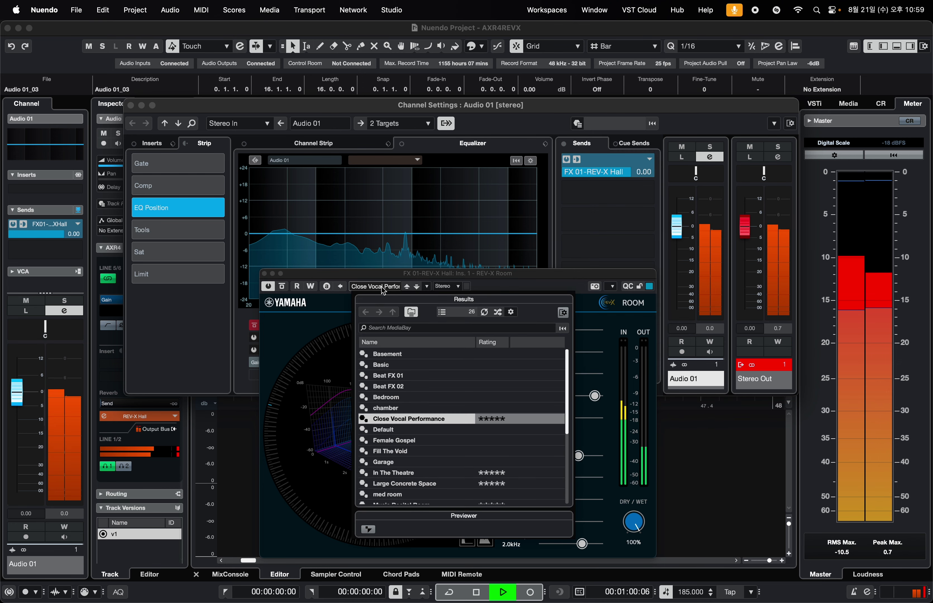
double_click(400, 429)
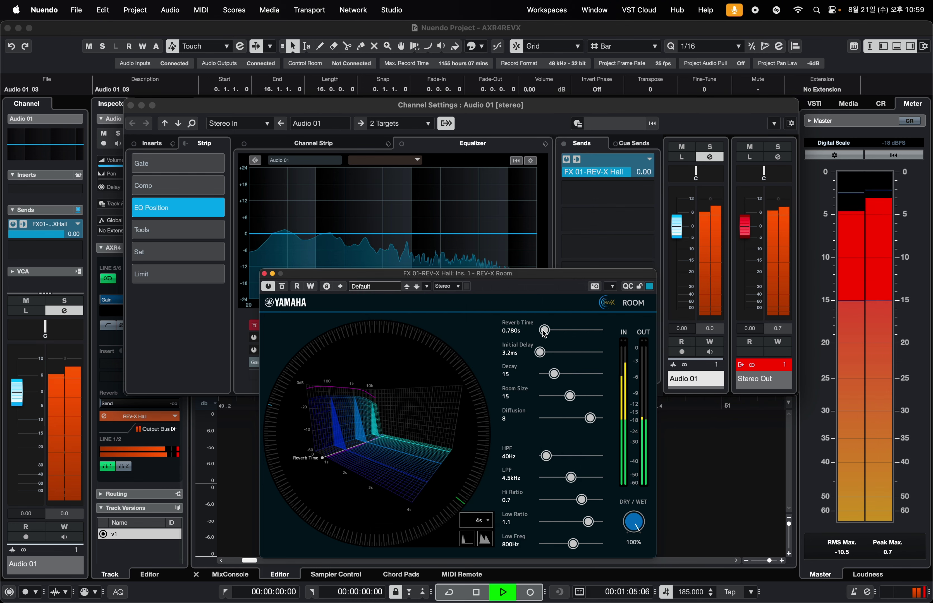
mouse_move(545, 330)
left_mouse_down()
mouse_move(559, 331)
mouse_move(576, 352)
mouse_move(626, 357)
left_mouse_up()
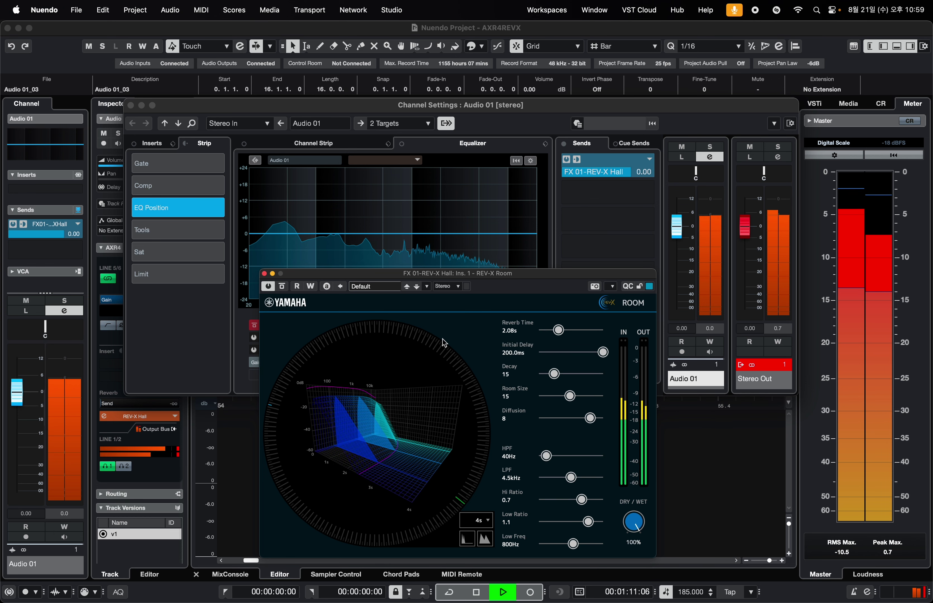
left_click_drag(485, 414, 453, 435)
- Audition the REV-X Room presets Female Gospel, Fill The Void, Garage and In The Theatre one after another
left_click(385, 287)
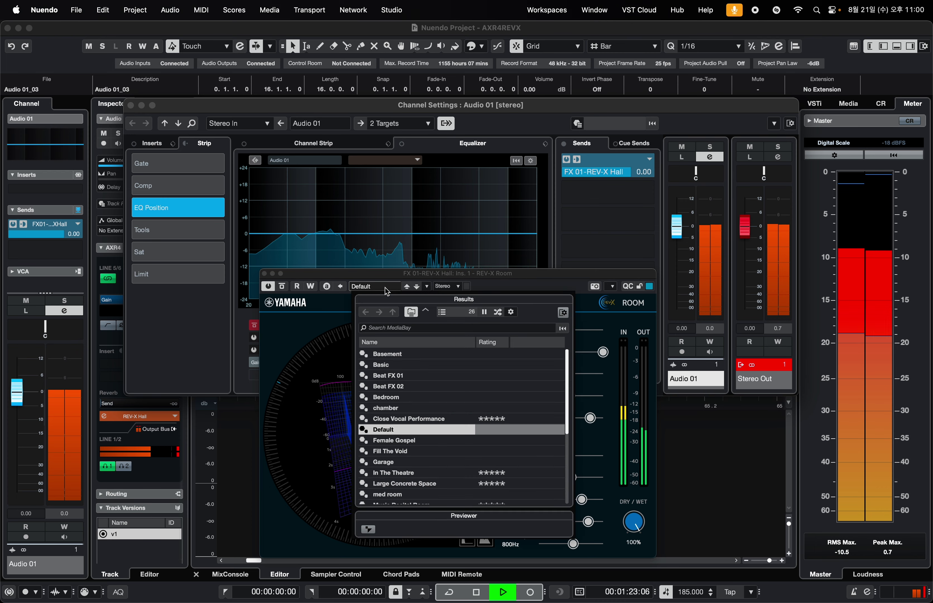
double_click(406, 441)
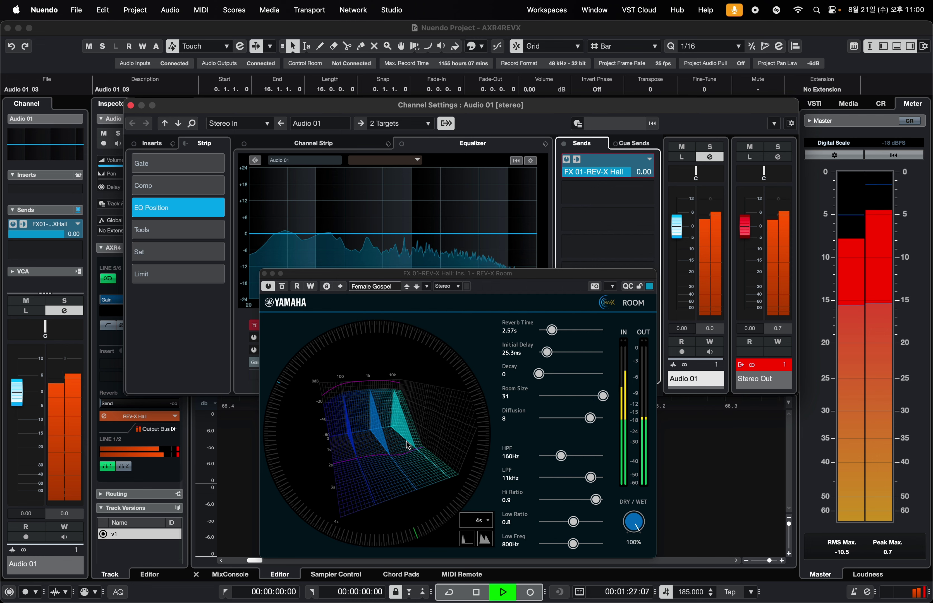
left_click(383, 288)
double_click(443, 440)
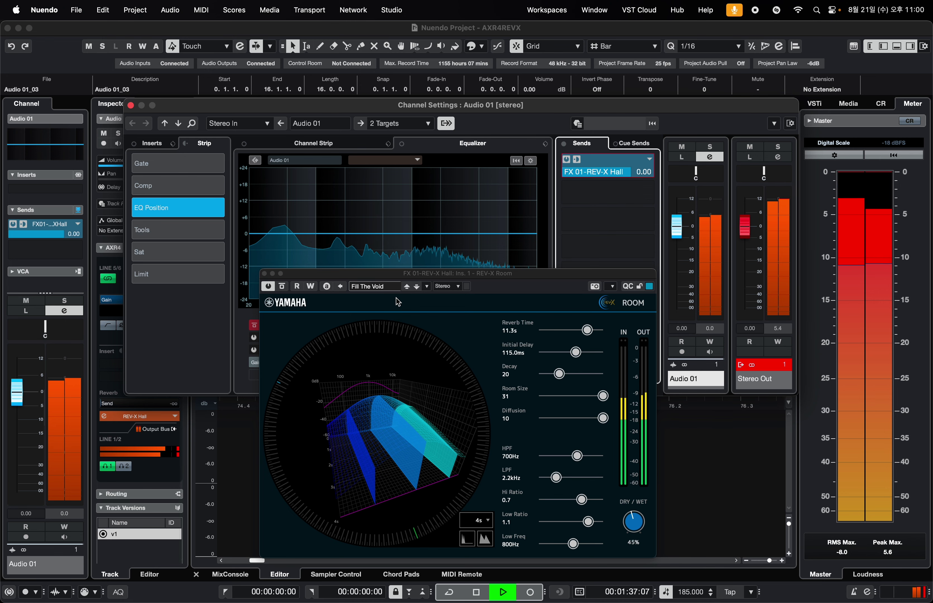
left_click(384, 289)
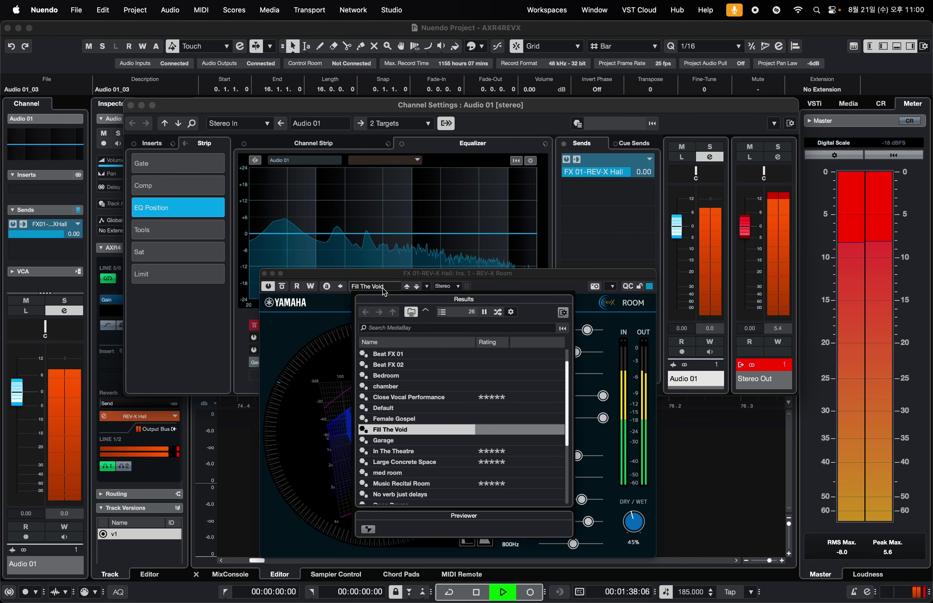
double_click(410, 440)
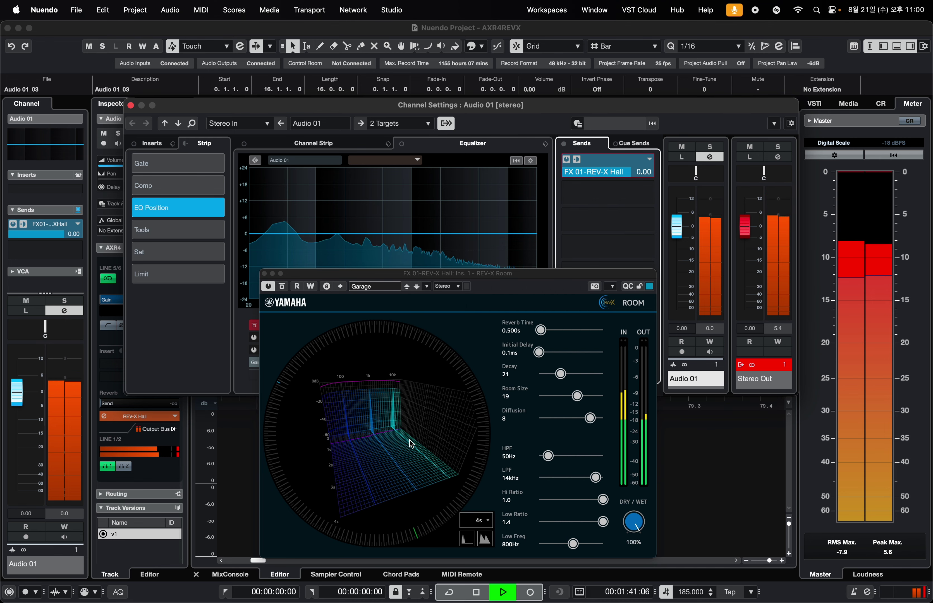
left_click(383, 290)
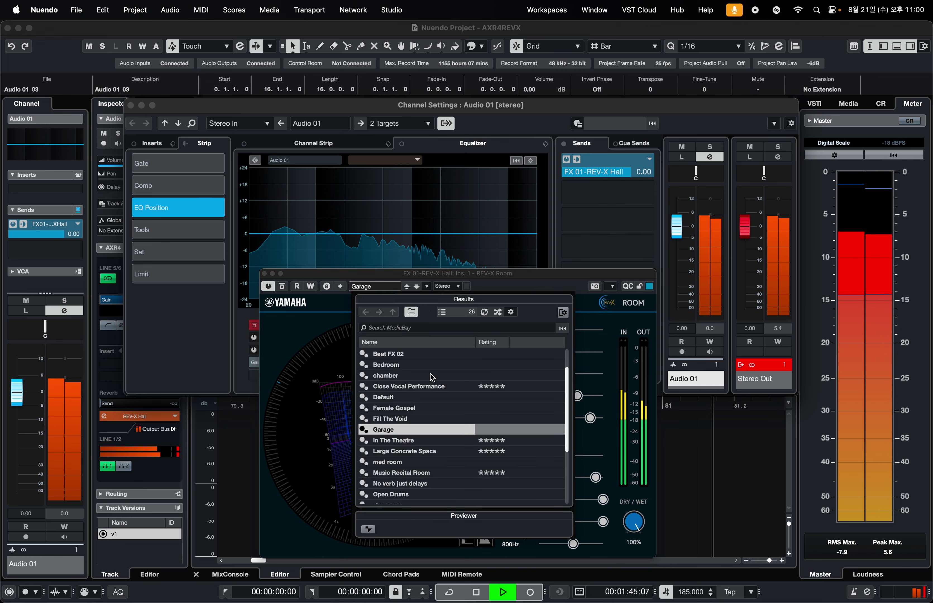
double_click(425, 443)
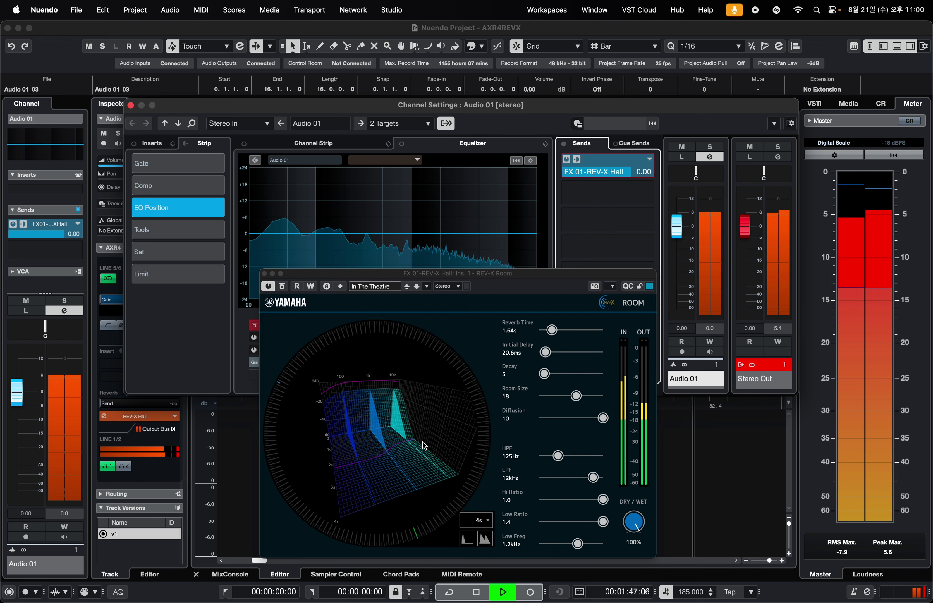
- Load the Large Concrete Space preset in REV-X Room and raise its Initial Delay to about 140 ms
left_click(375, 290)
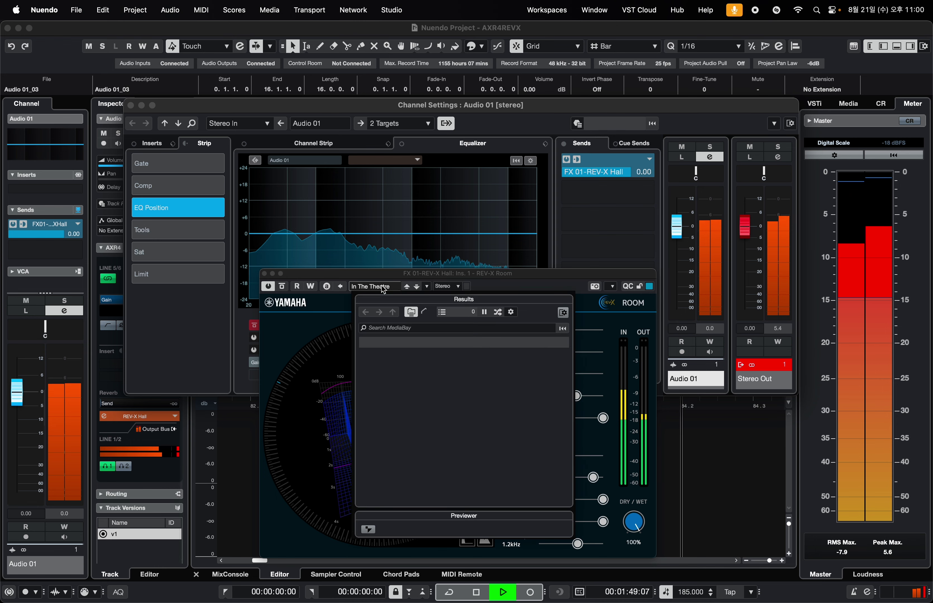
double_click(436, 440)
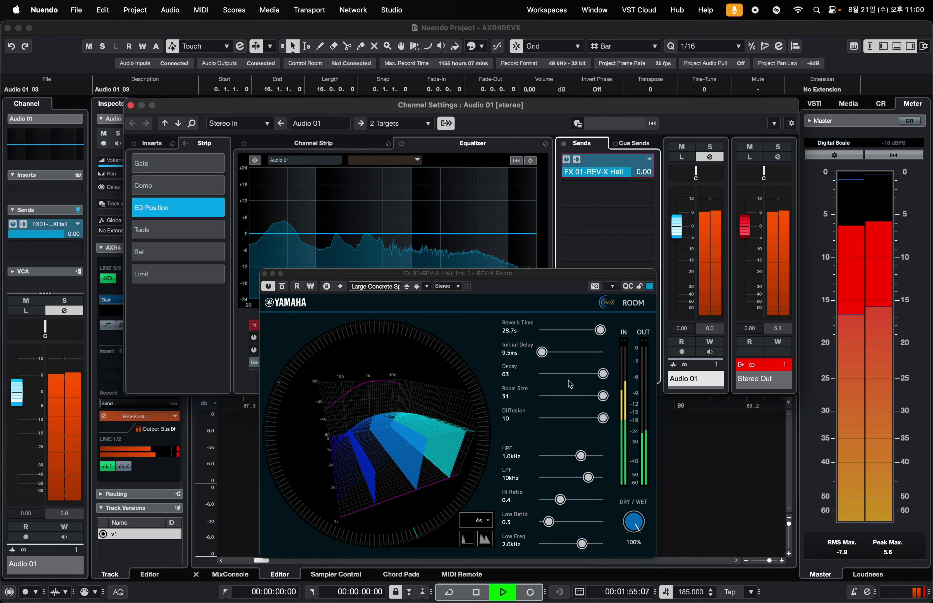
left_click_drag(542, 352, 586, 357)
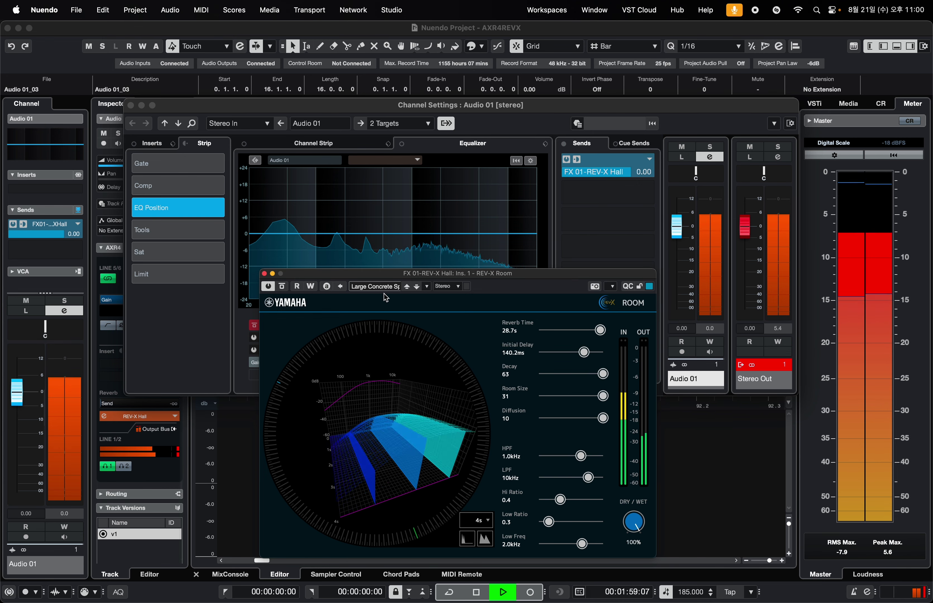
- Audition the med room preset and the Music Recital Room preset in REV-X Room
left_click(376, 286)
double_click(408, 441)
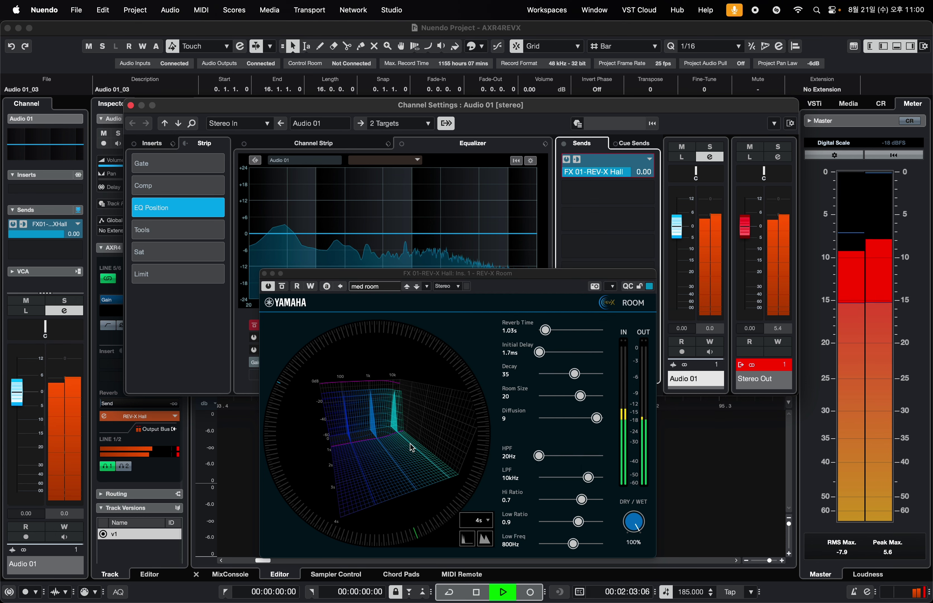
left_click(387, 290)
double_click(428, 443)
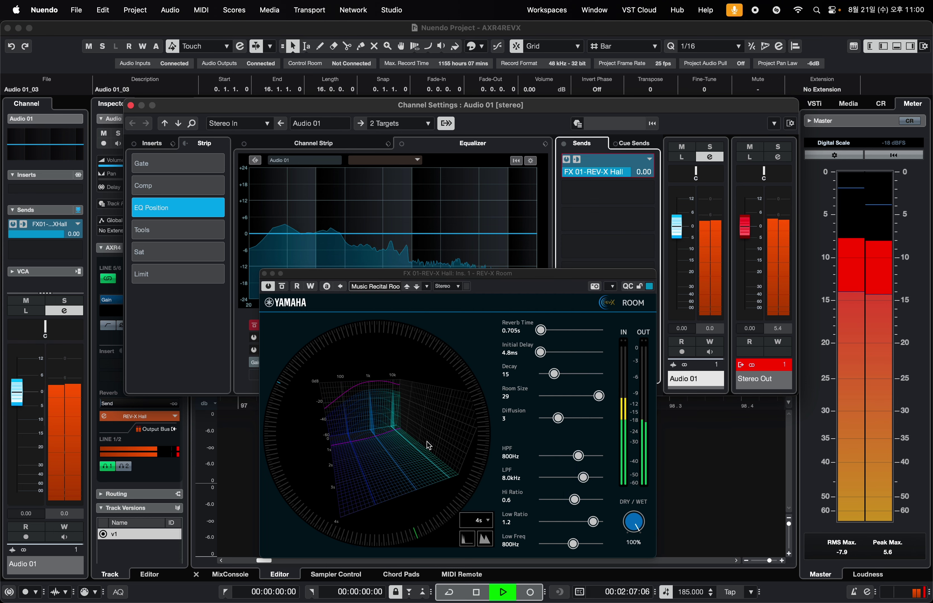